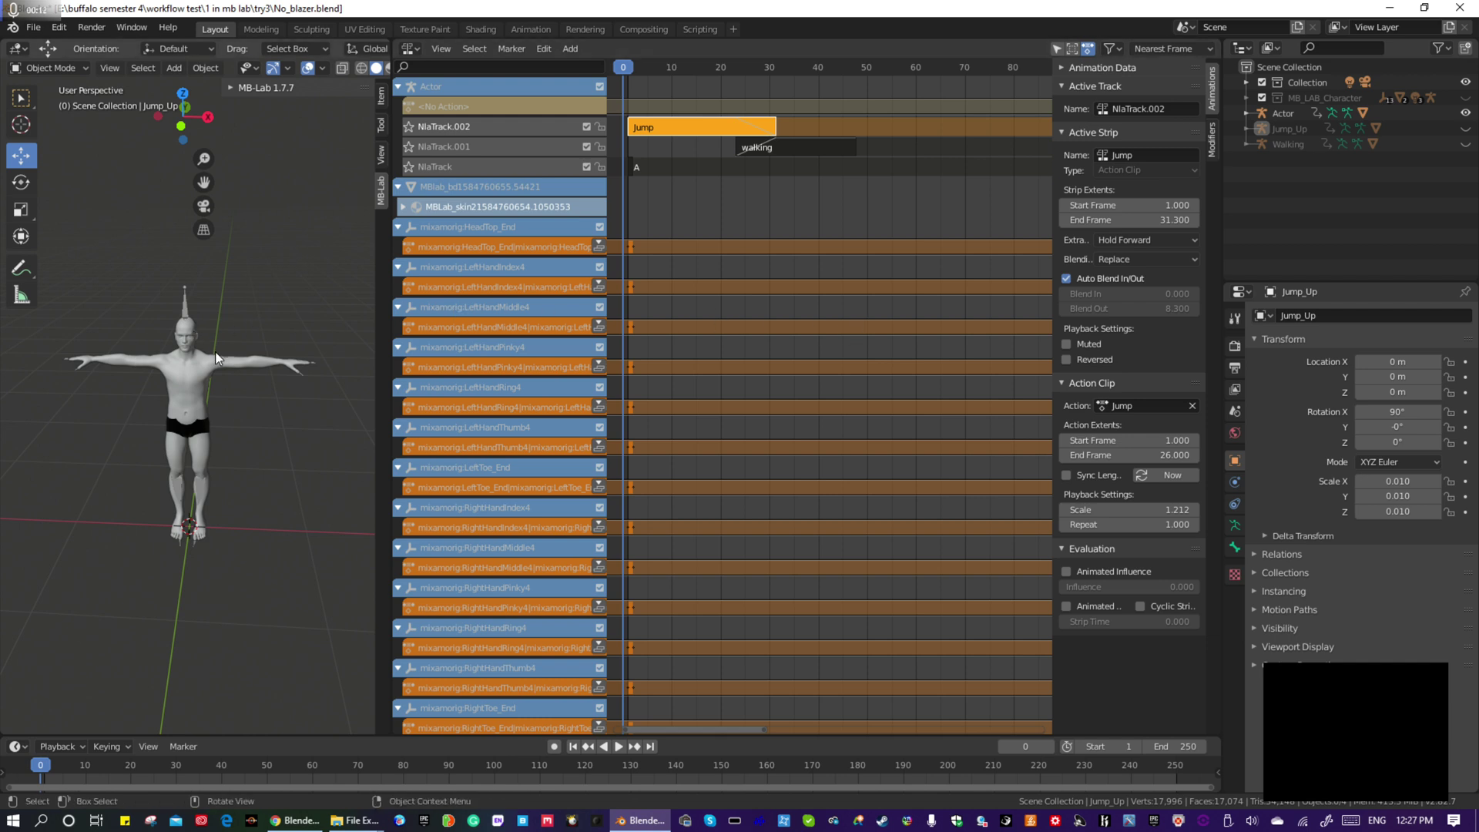
middle_click_drag(227, 352, 222, 311)
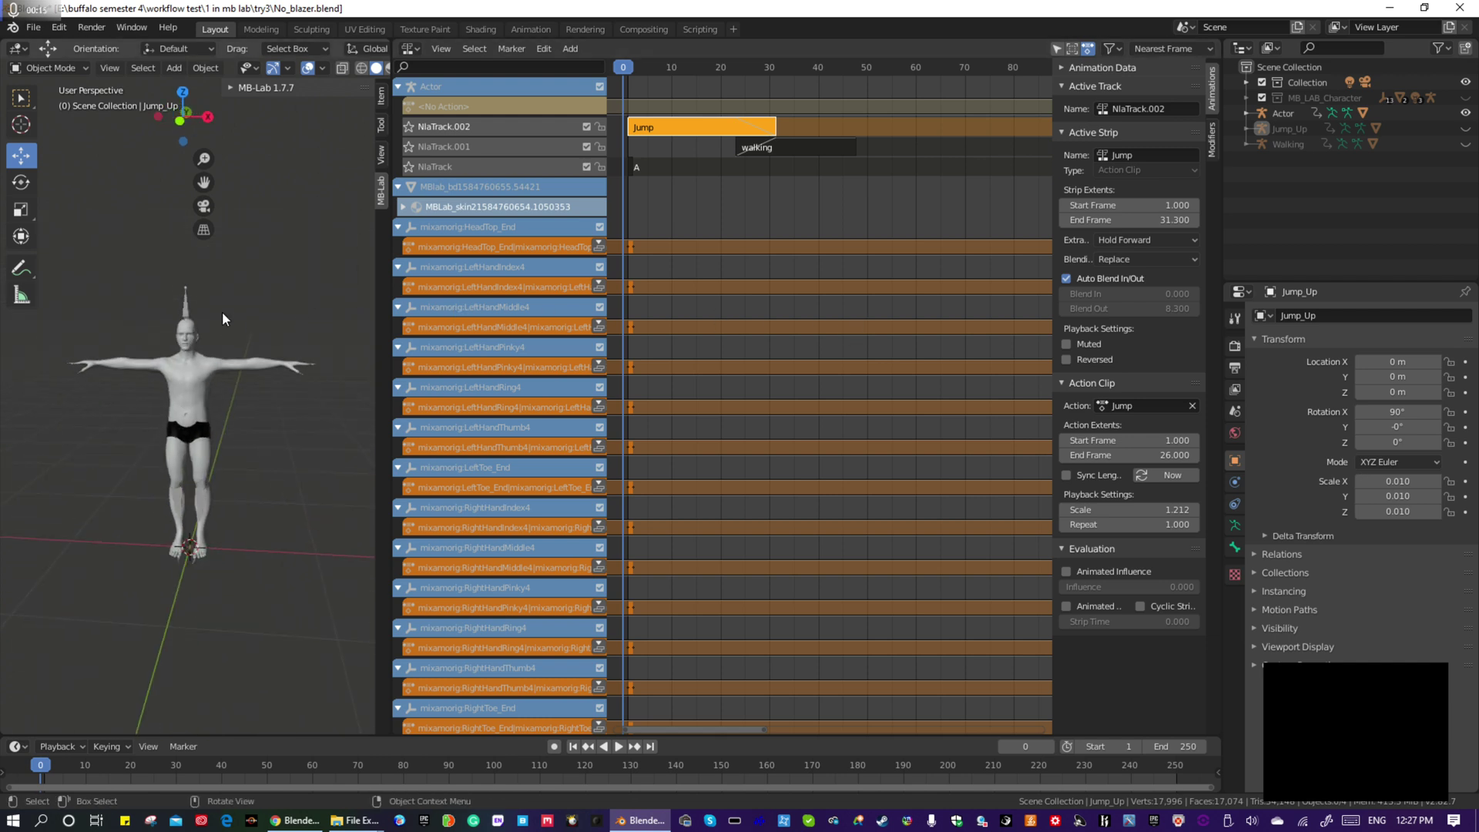
left_click(414, 48)
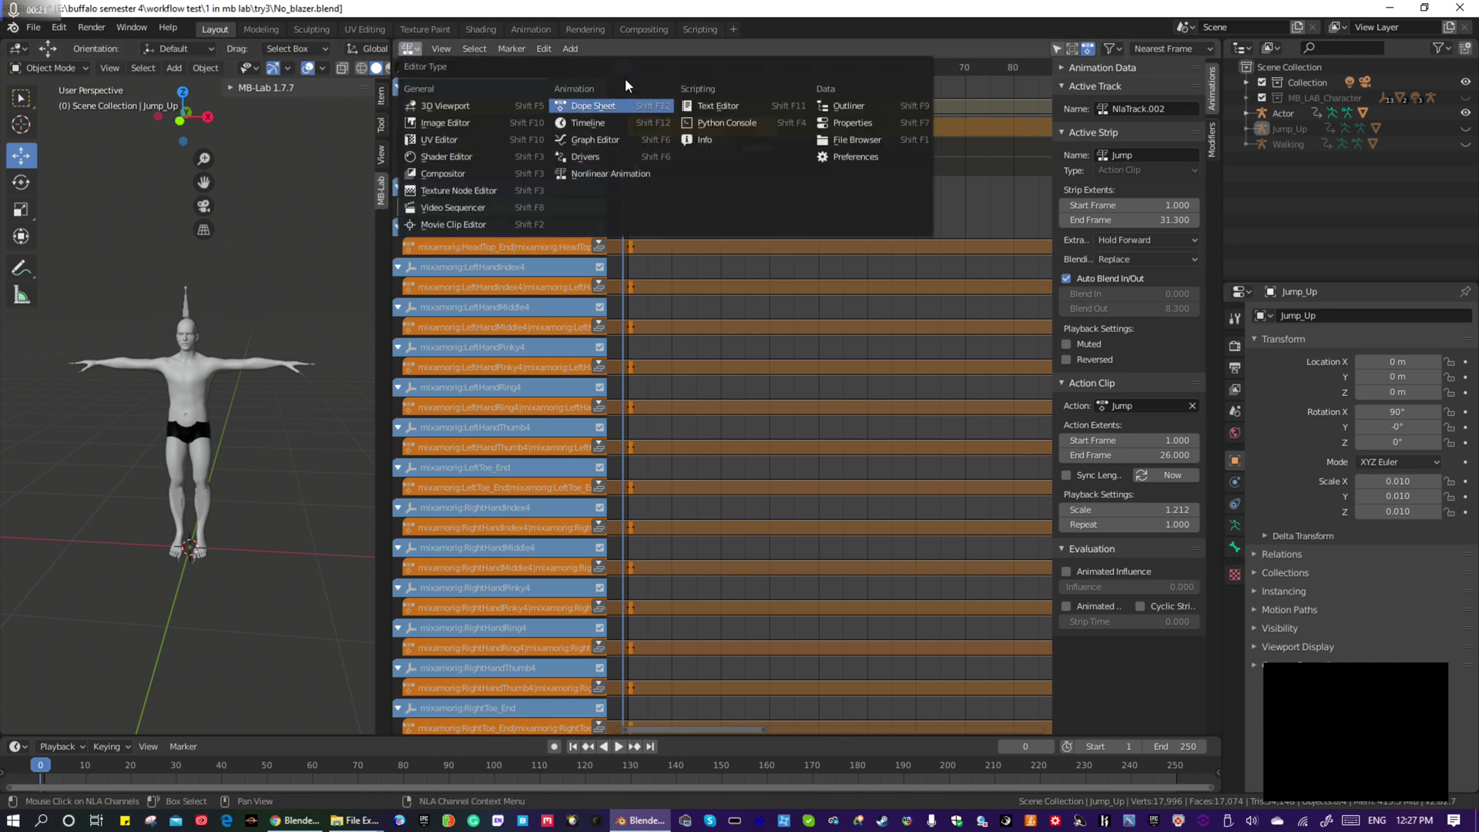
left_click(34, 29)
mouse_move(71, 237)
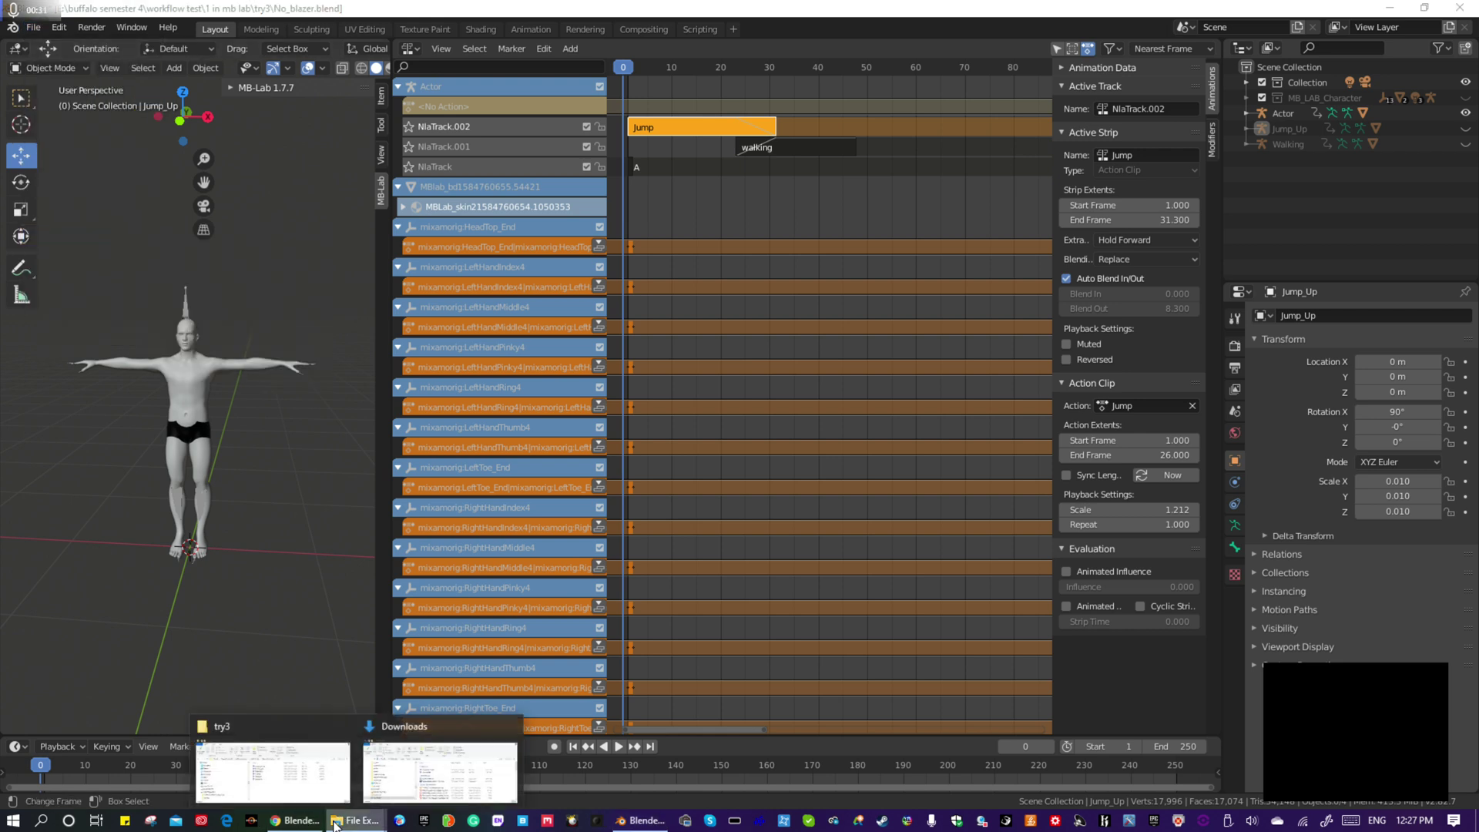
Switch to Mixamo in the browser and look at the tpose search with the T-Pose animation on the character
left_click(303, 825)
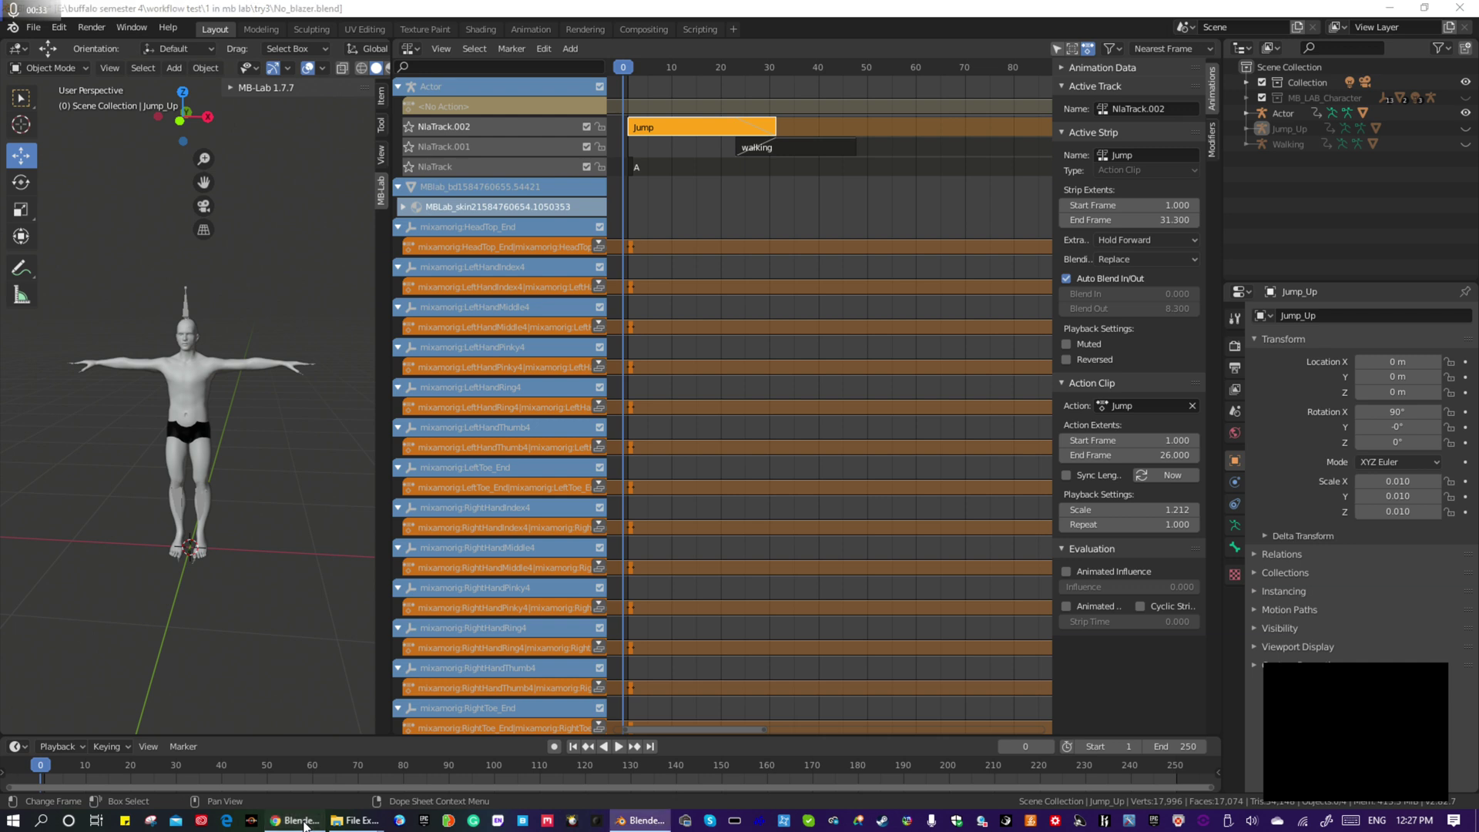
left_click_drag(1478, 269, 686, 1)
left_click(1288, 22)
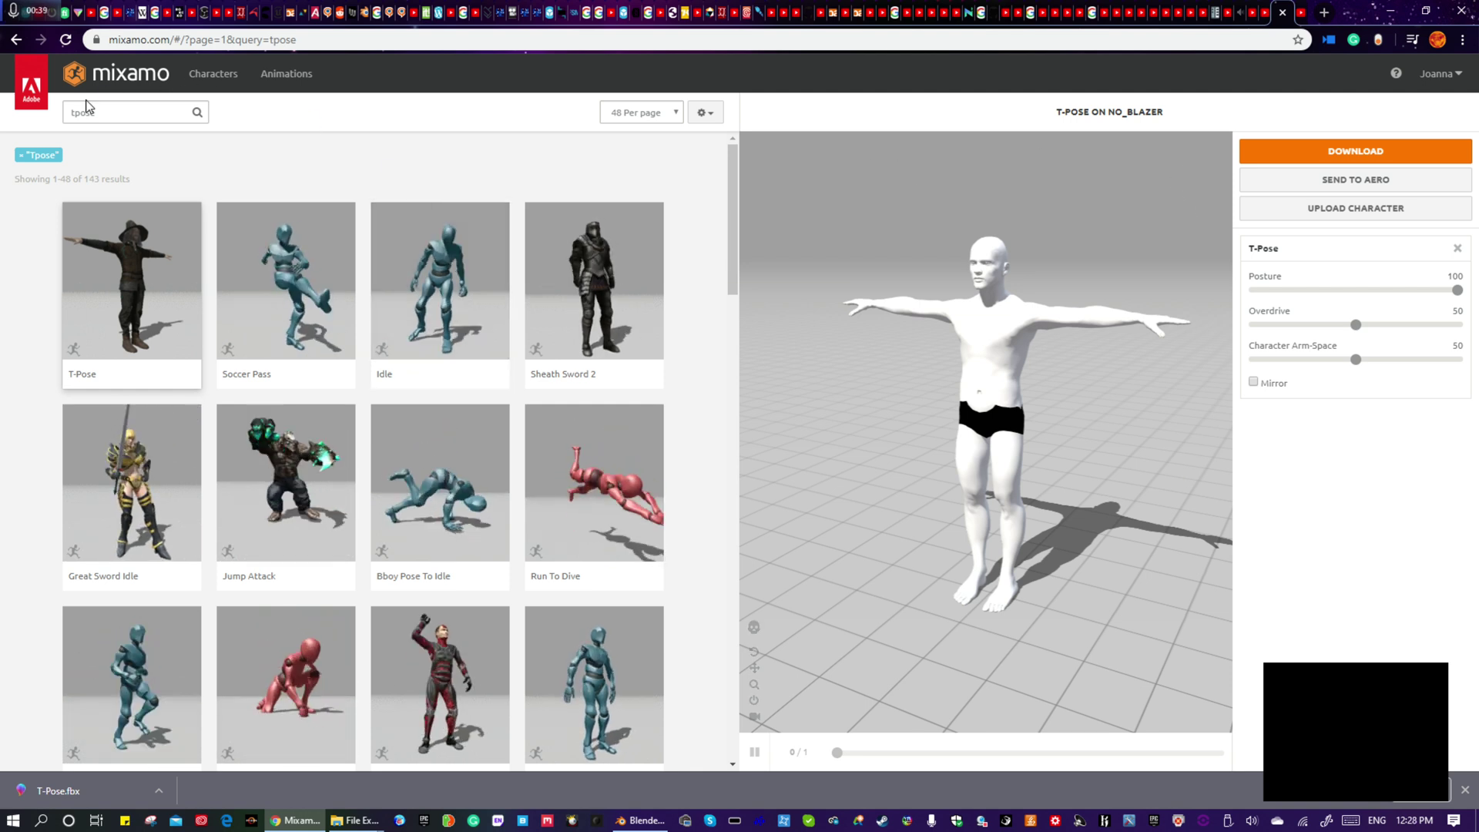
left_click(182, 113)
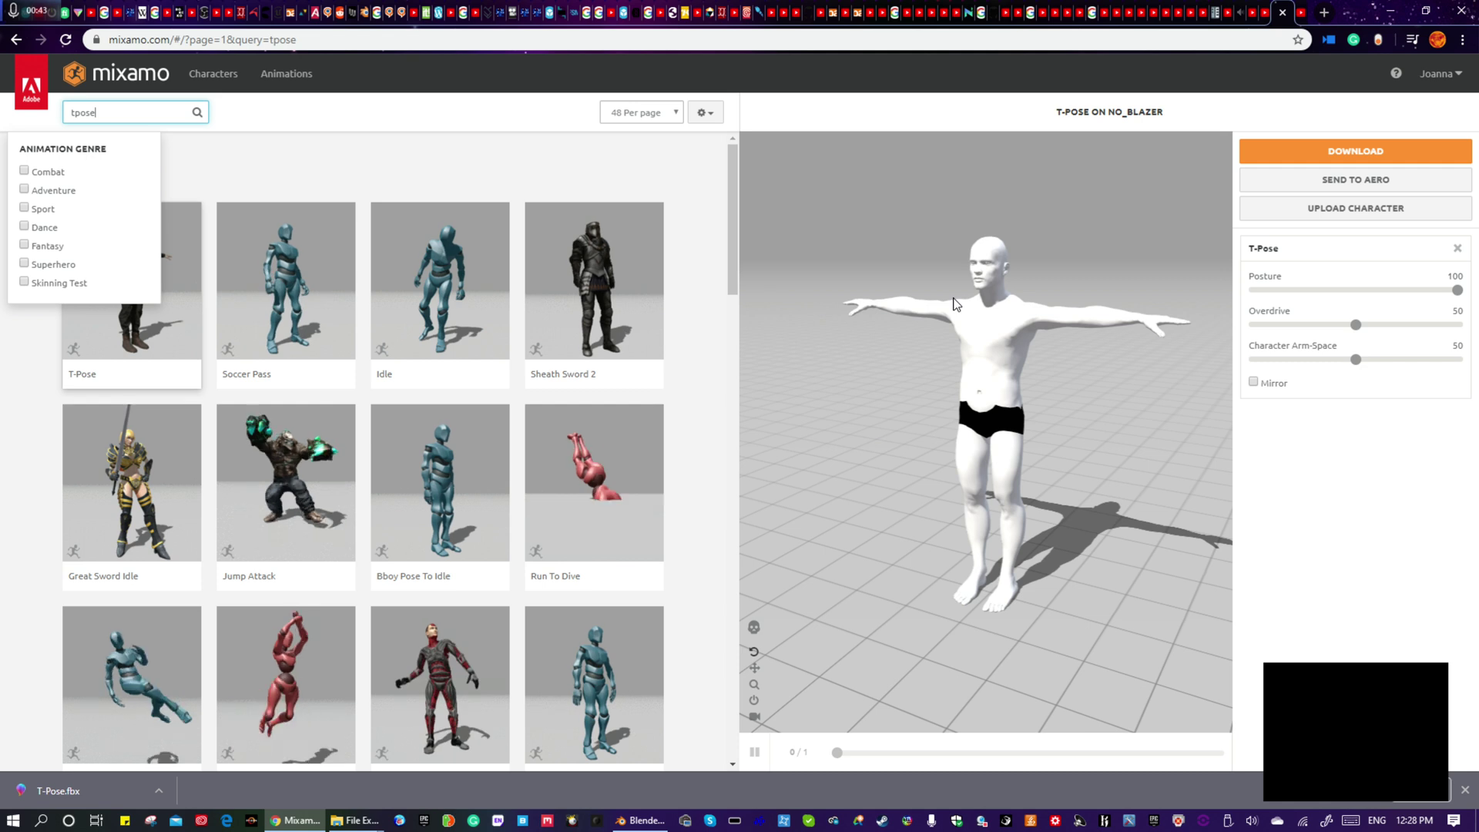
left_click(341, 141)
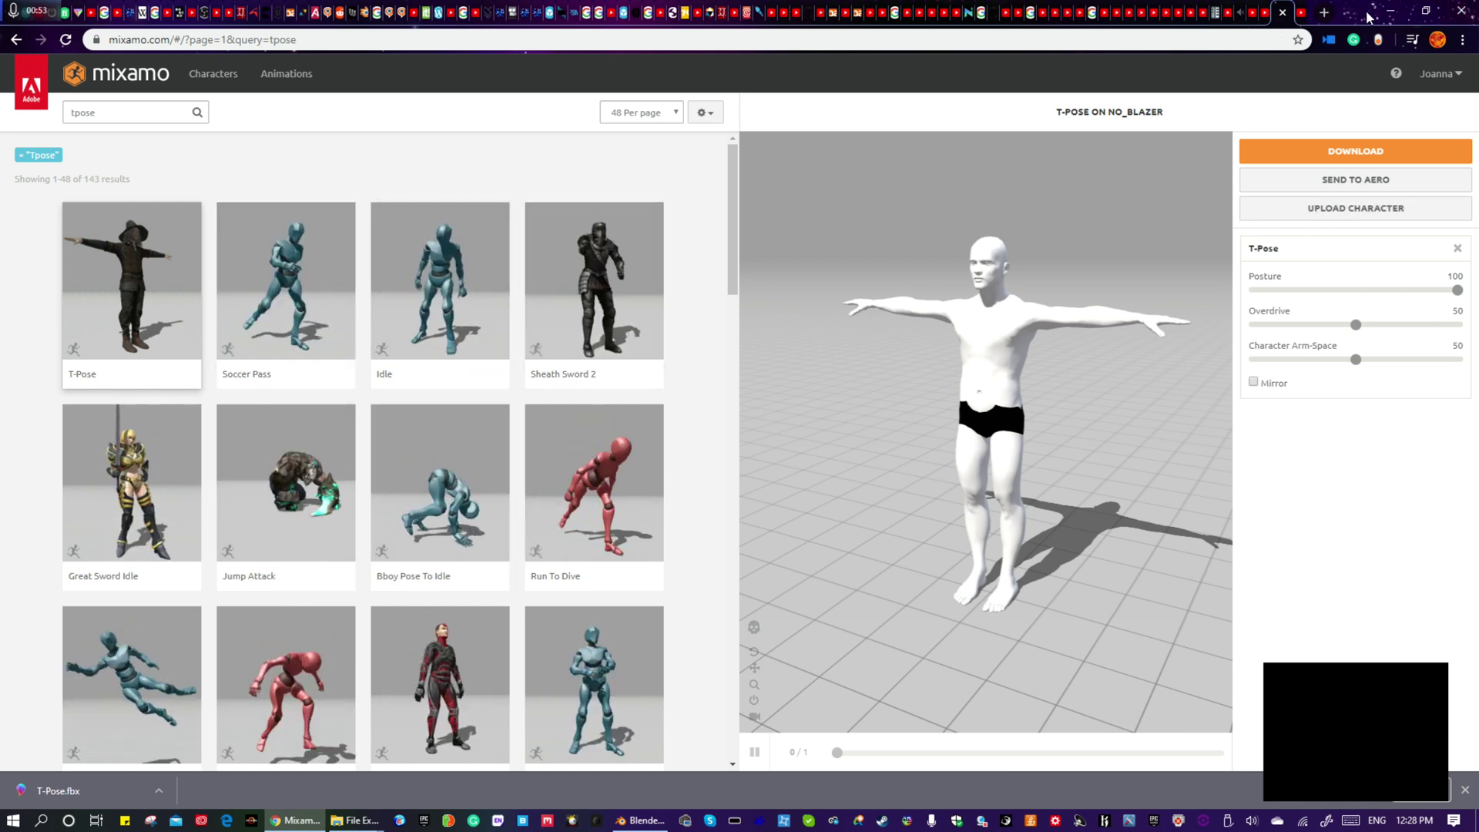
Switch back to Blender and import Taunt.fbx from the try3 folder as FBX
key("alt+Tab")
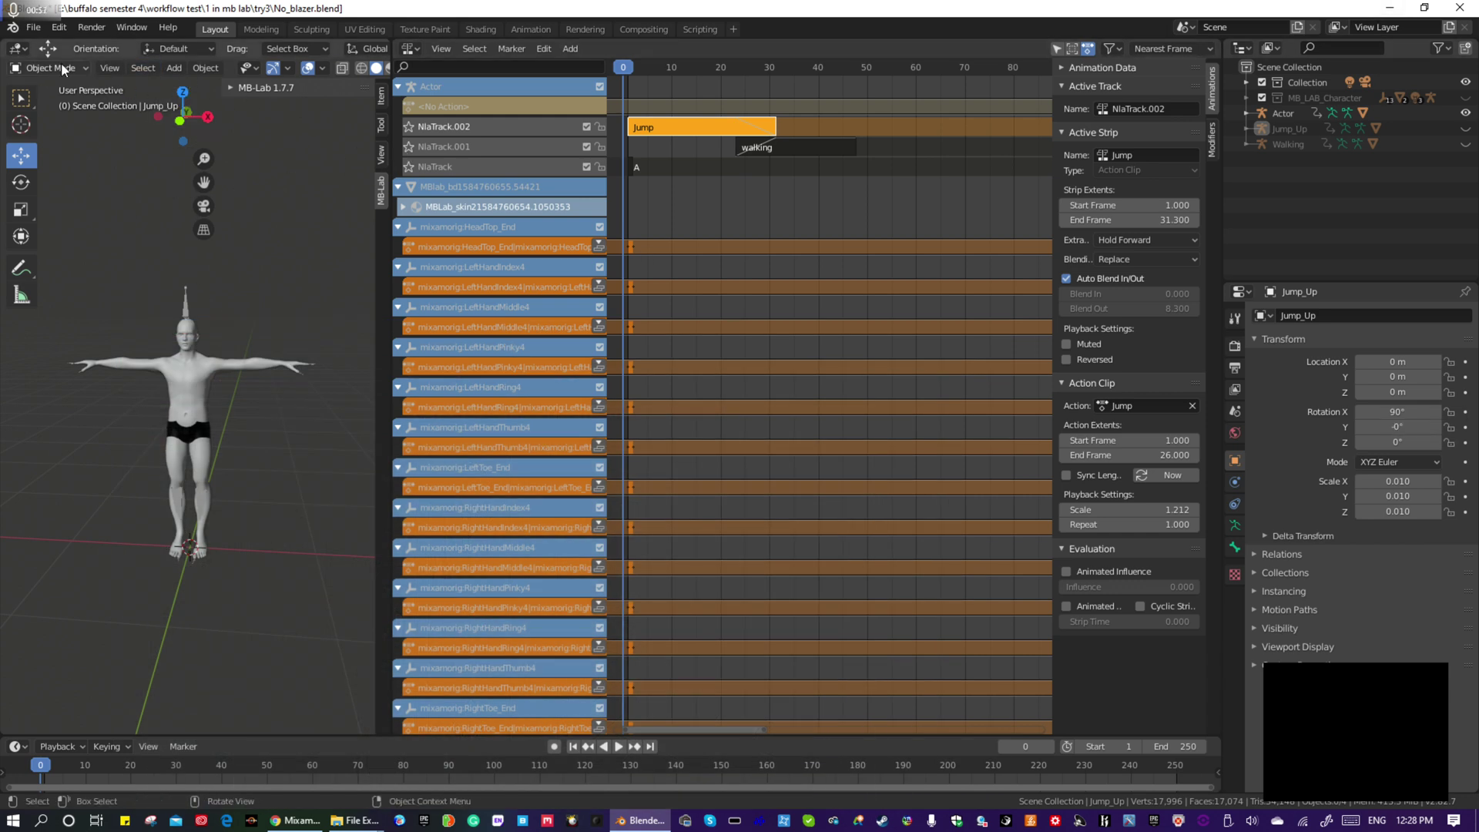
left_click(33, 27)
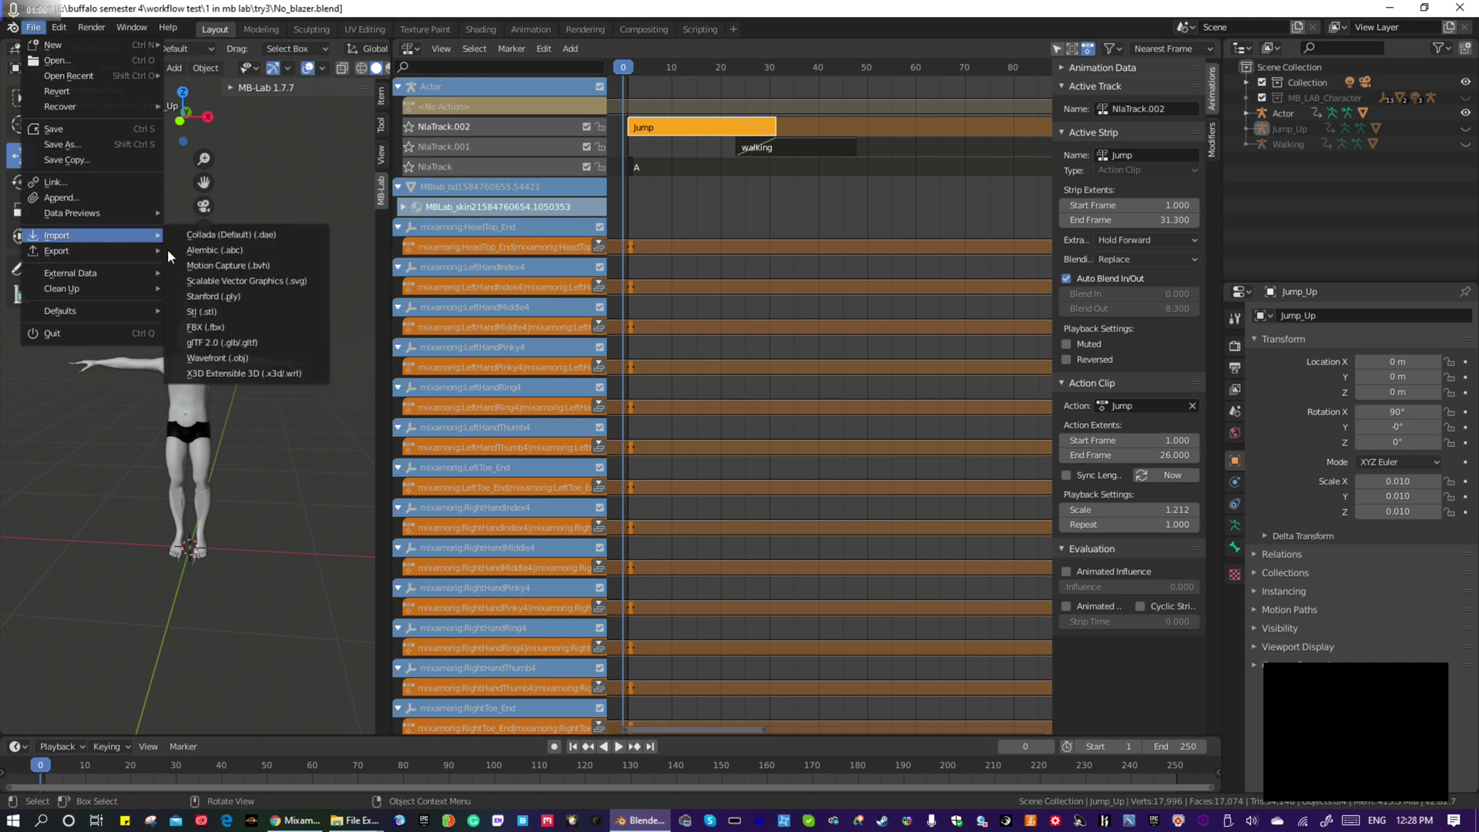
left_click(227, 328)
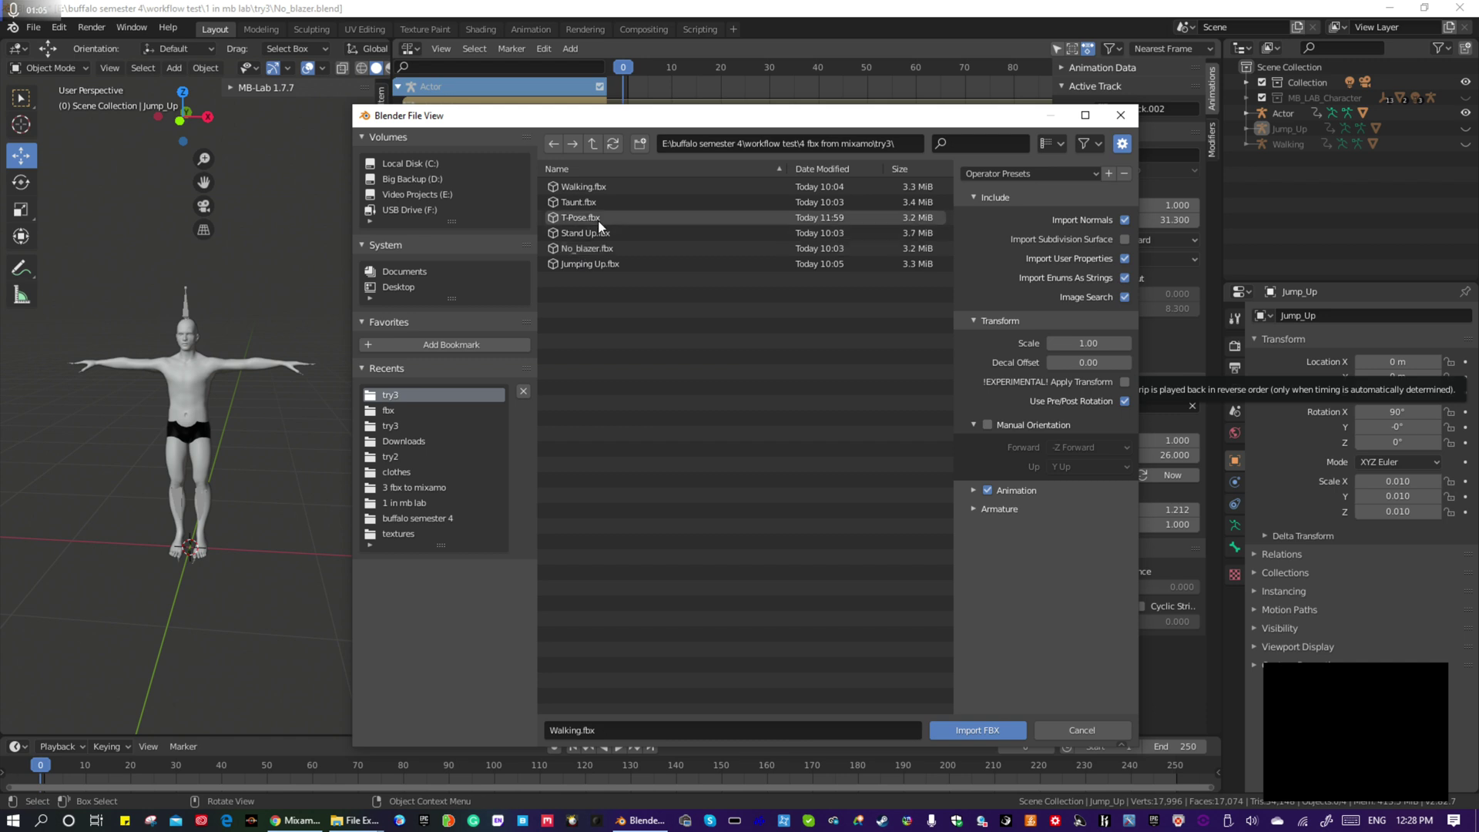
left_click(593, 199)
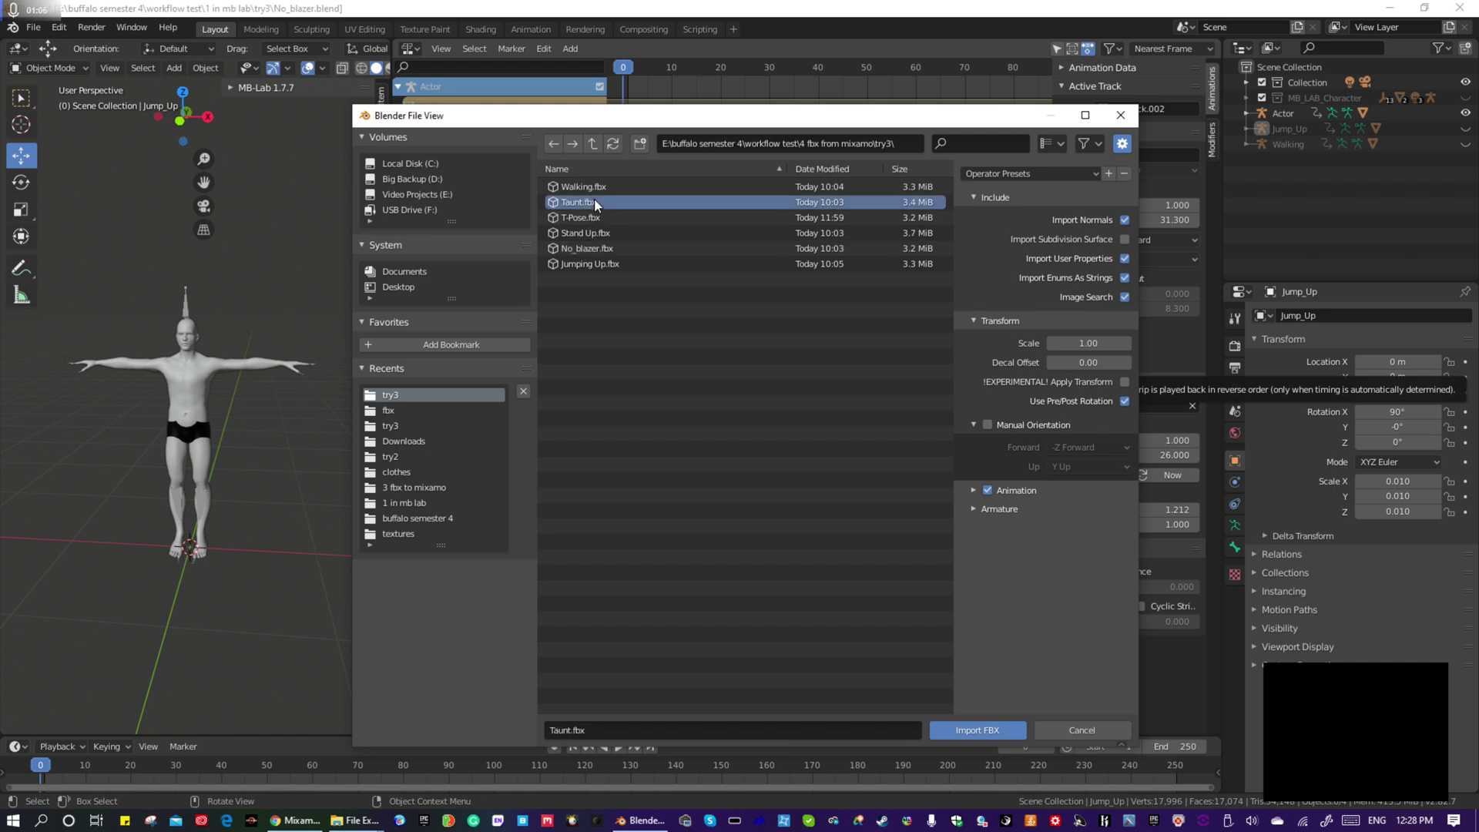
left_click(982, 735)
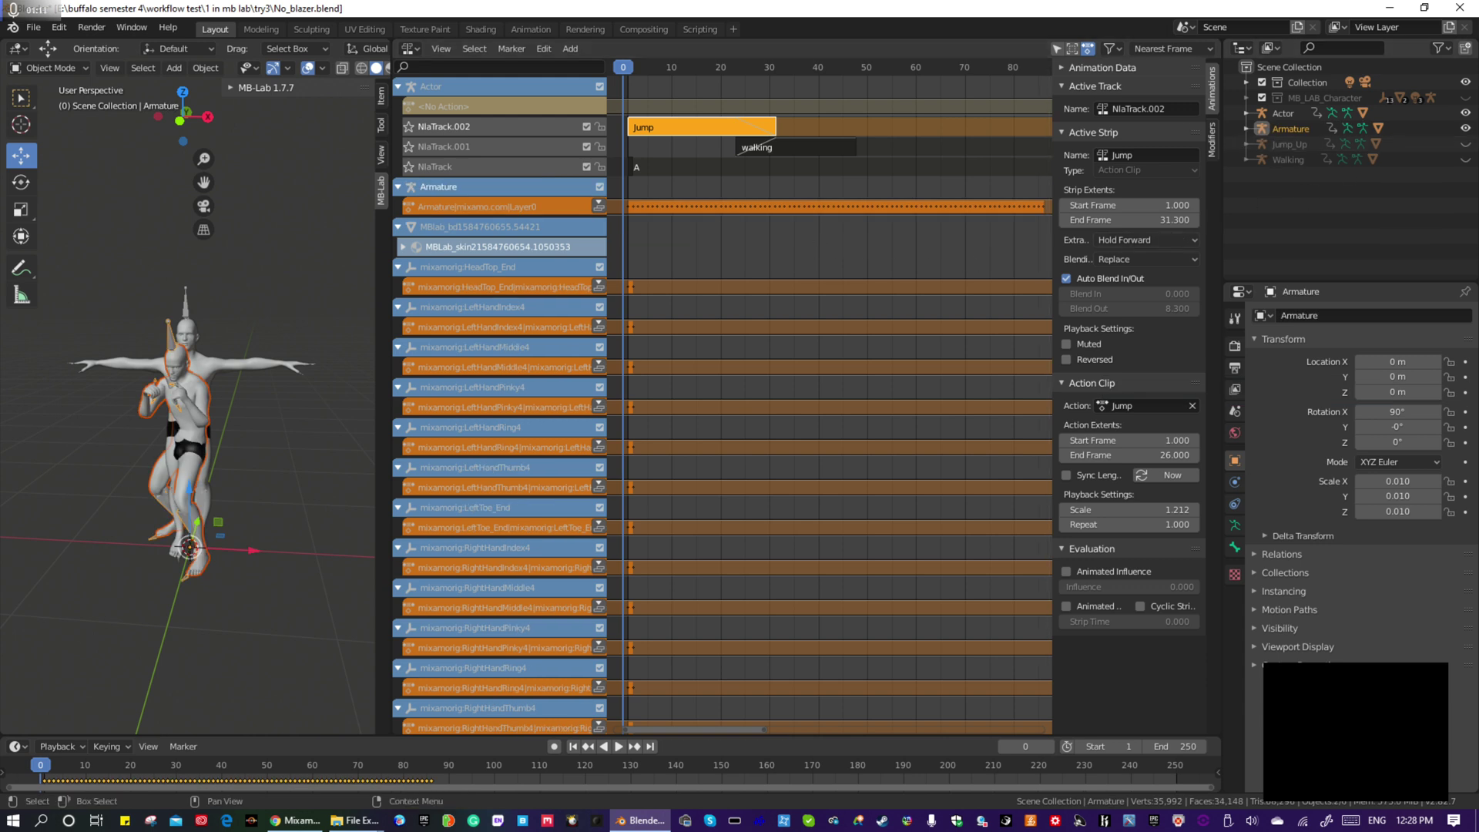
Rename the newly imported Armature object to Taunt
left_click(1464, 127)
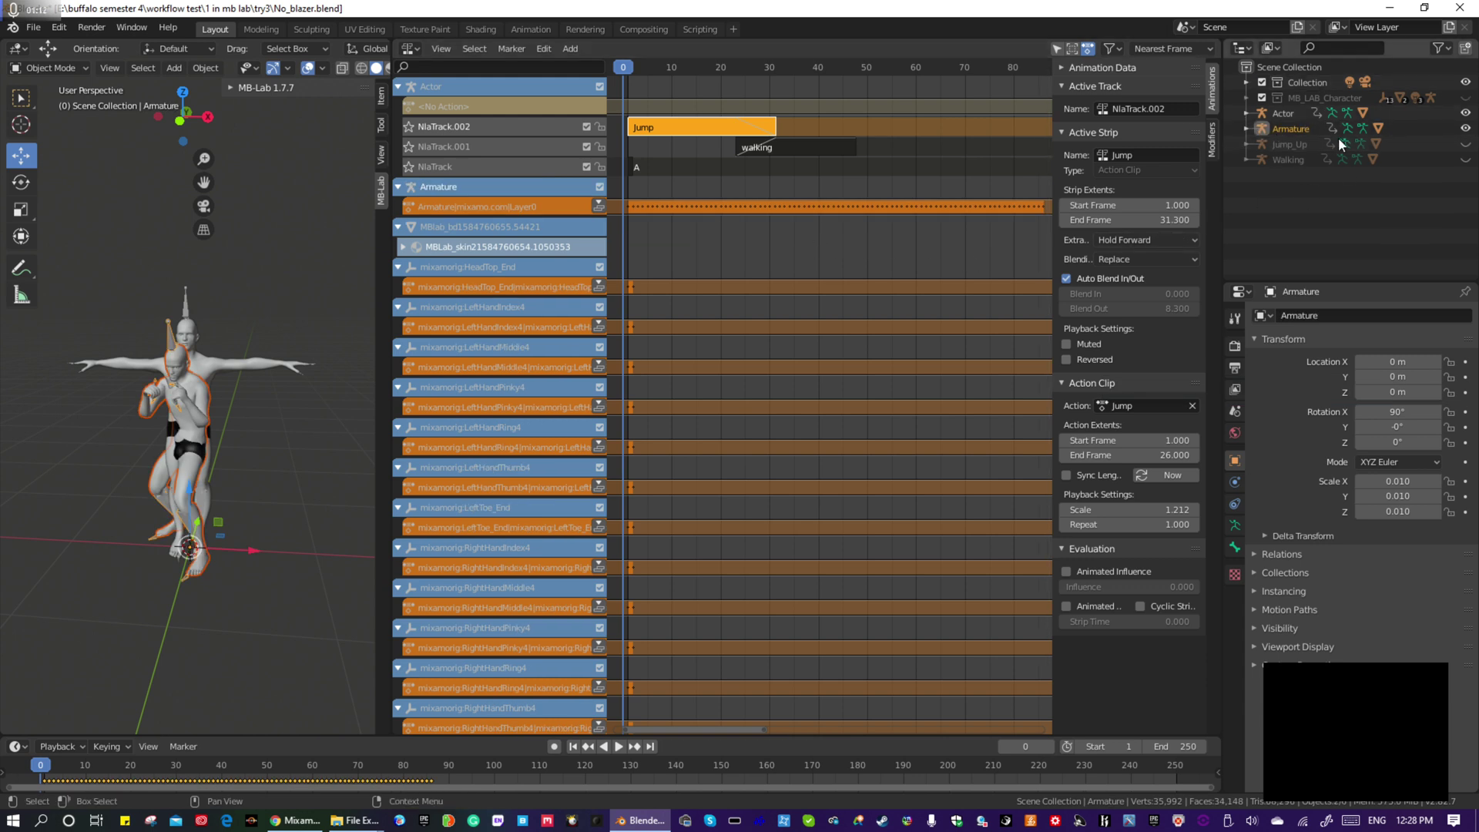
left_click(1465, 129)
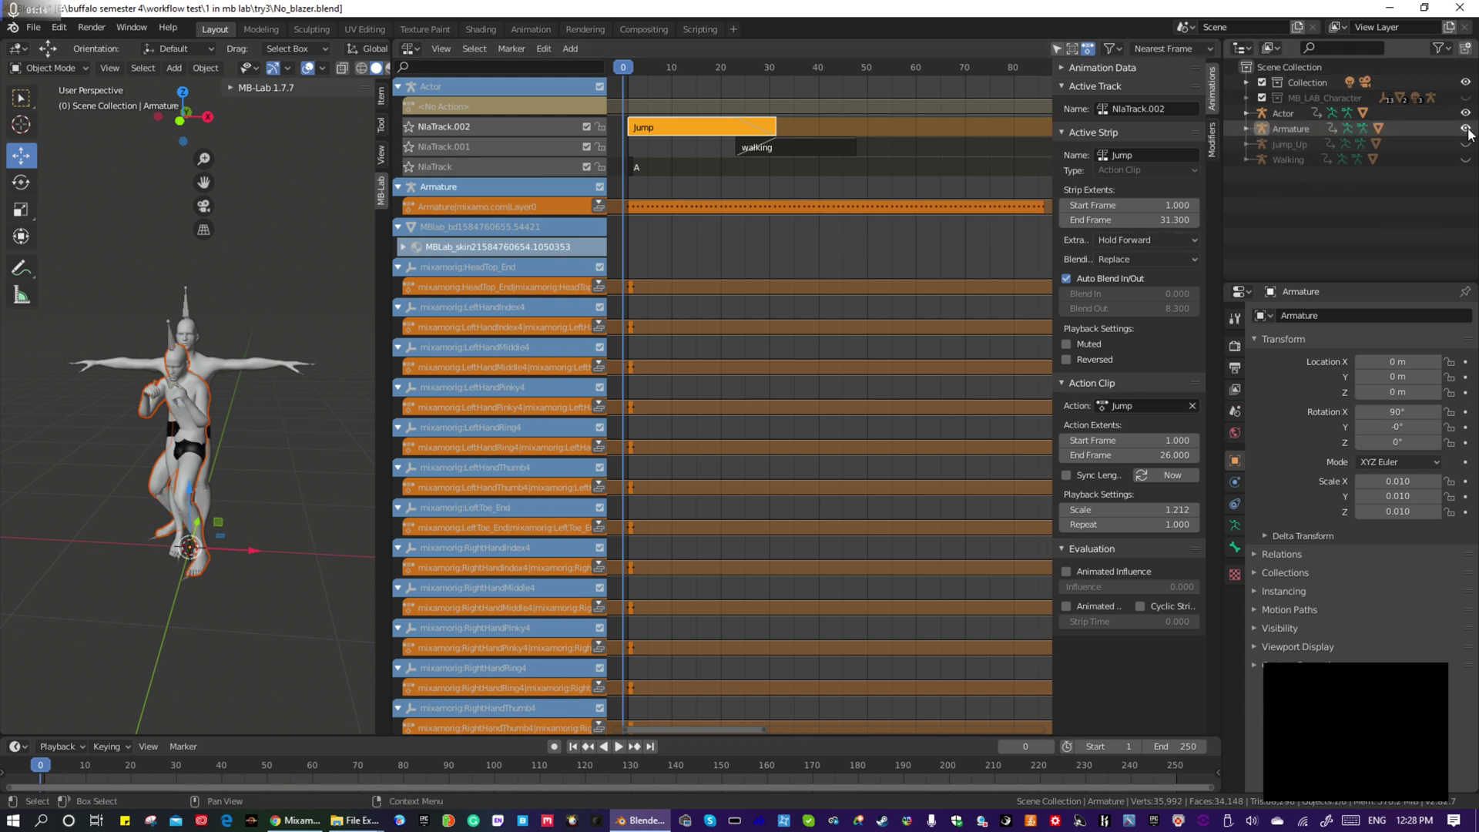
double_click(1301, 128)
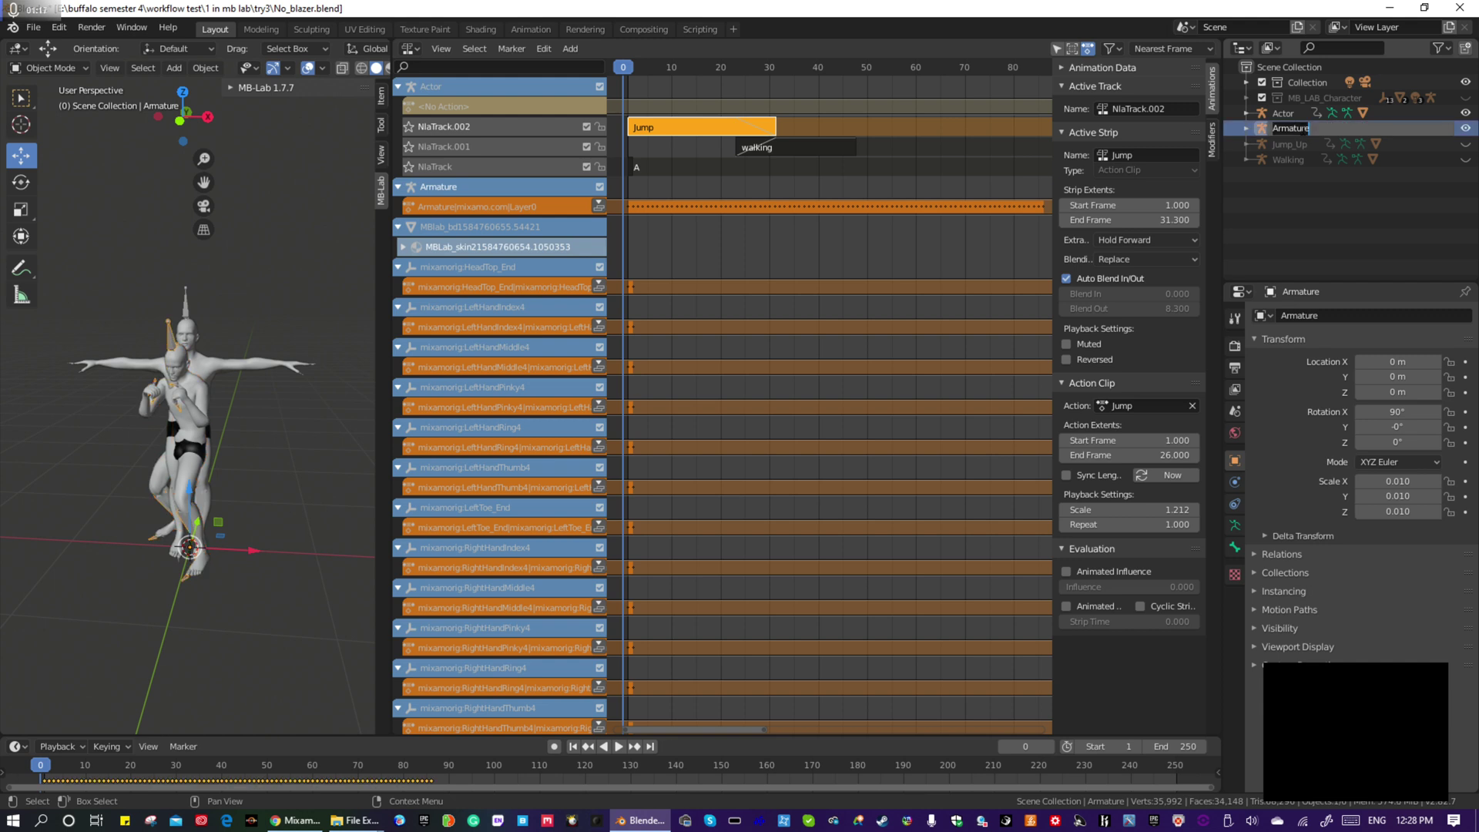
type("Taunt")
key("Return")
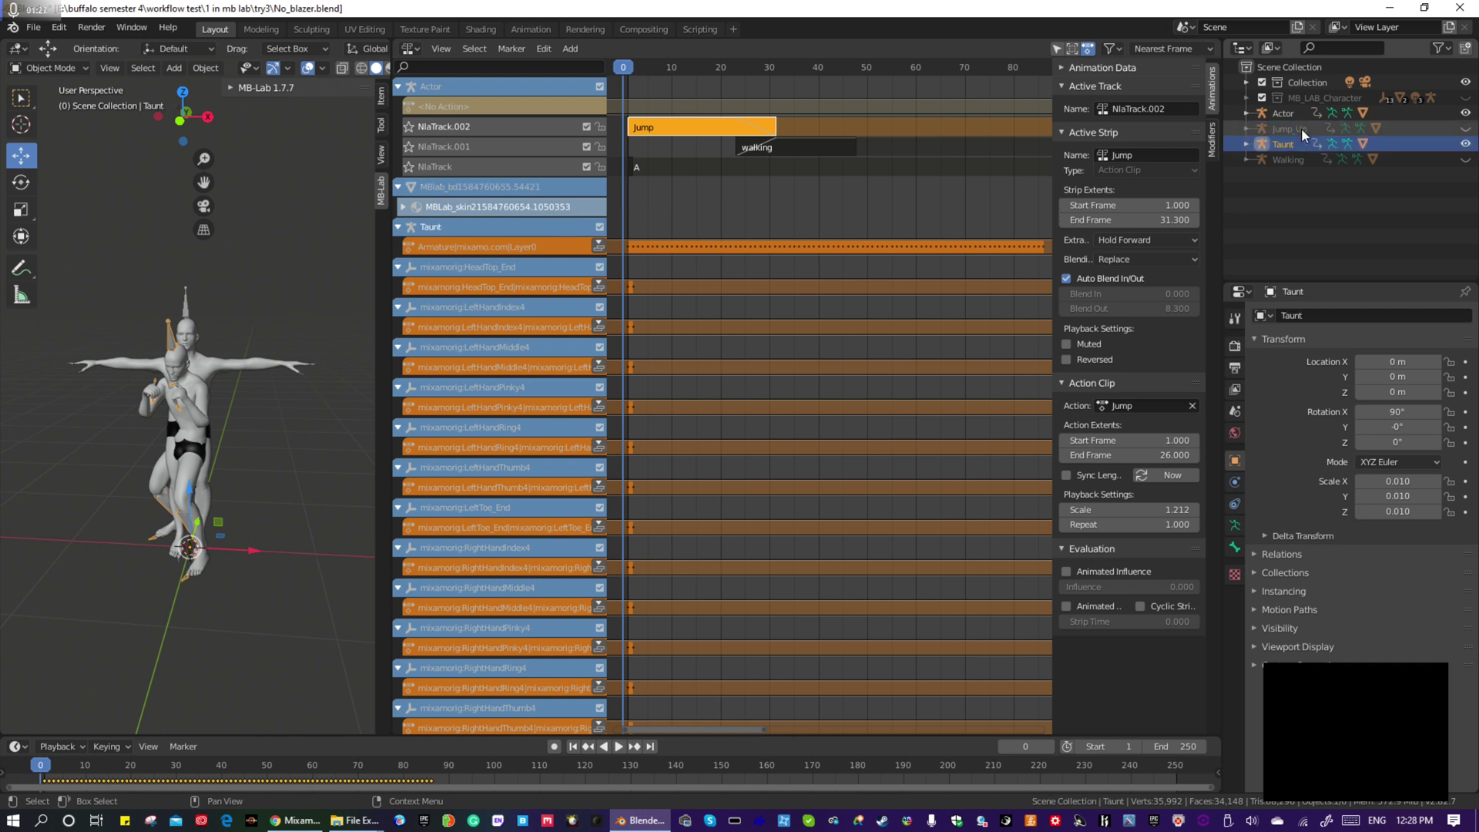
Expand the Taunt armature's animation data and rename its mixamo action to taunt
left_click(1246, 144)
double_click(1292, 161)
left_click(1259, 160)
double_click(1326, 175)
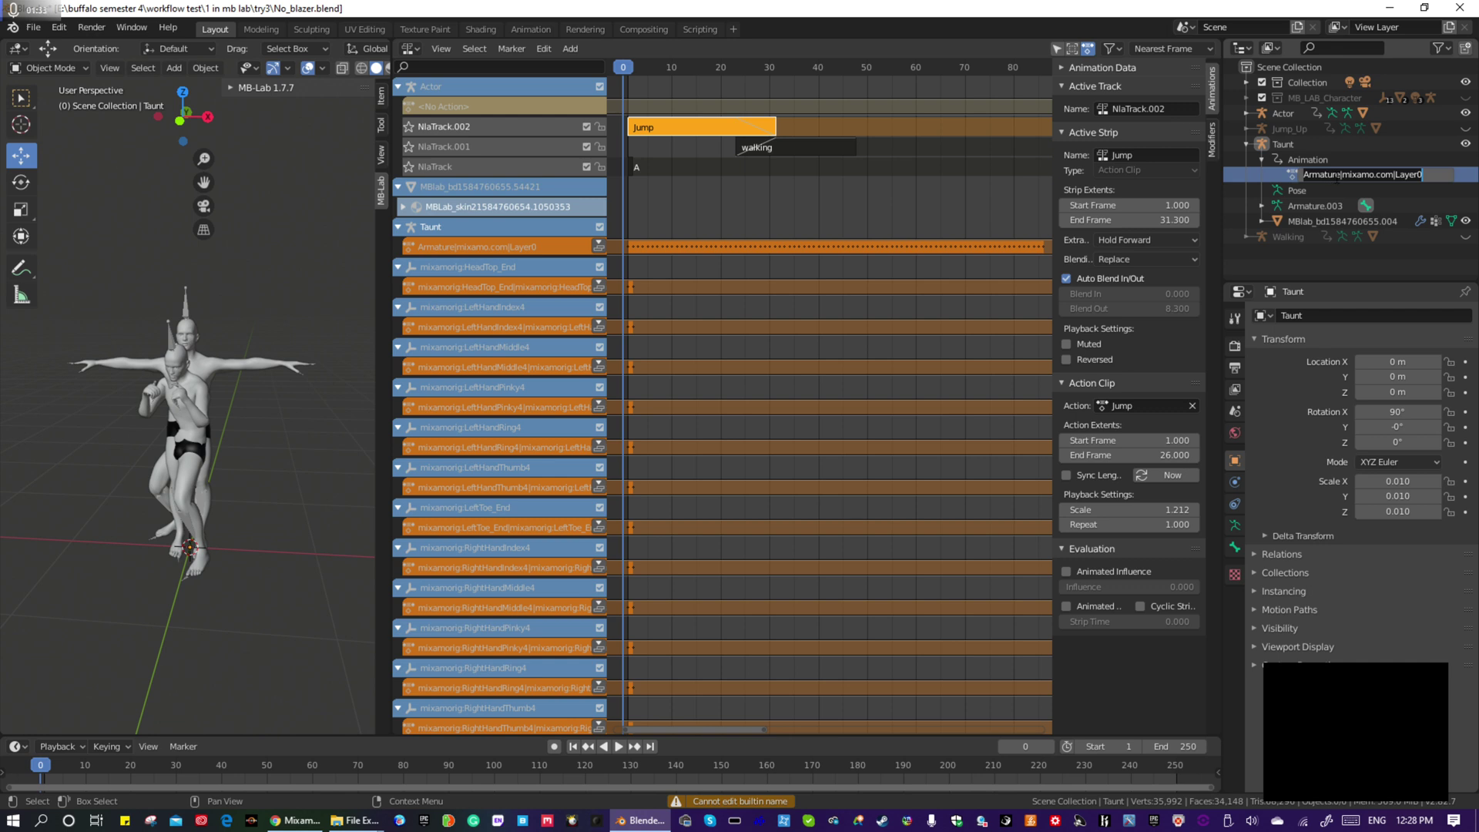
type("tau")
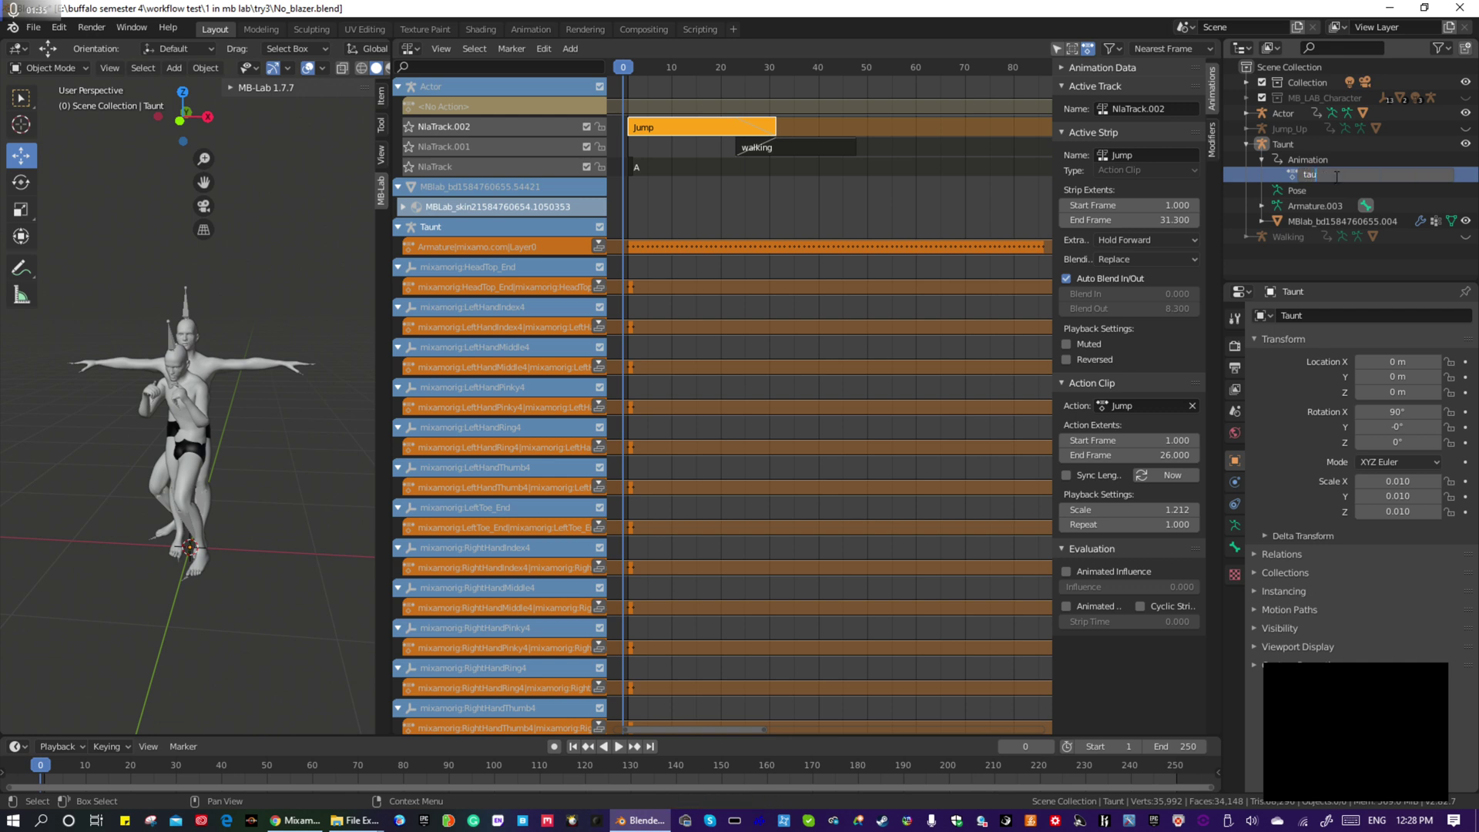
type("nt")
key("Return")
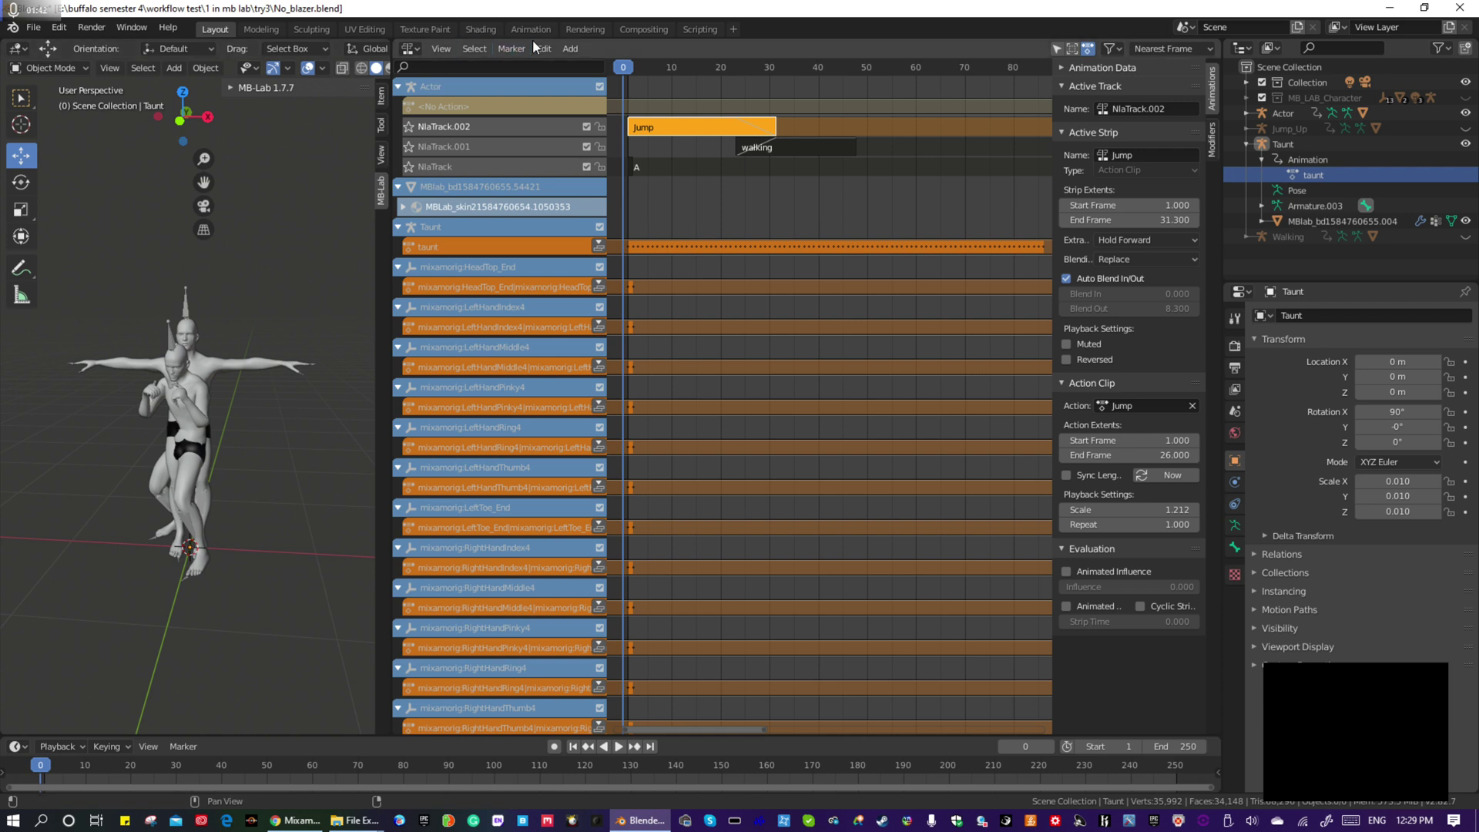
Show the taunt action's keyframes in the Dope Sheet's Action Editor
left_click(416, 51)
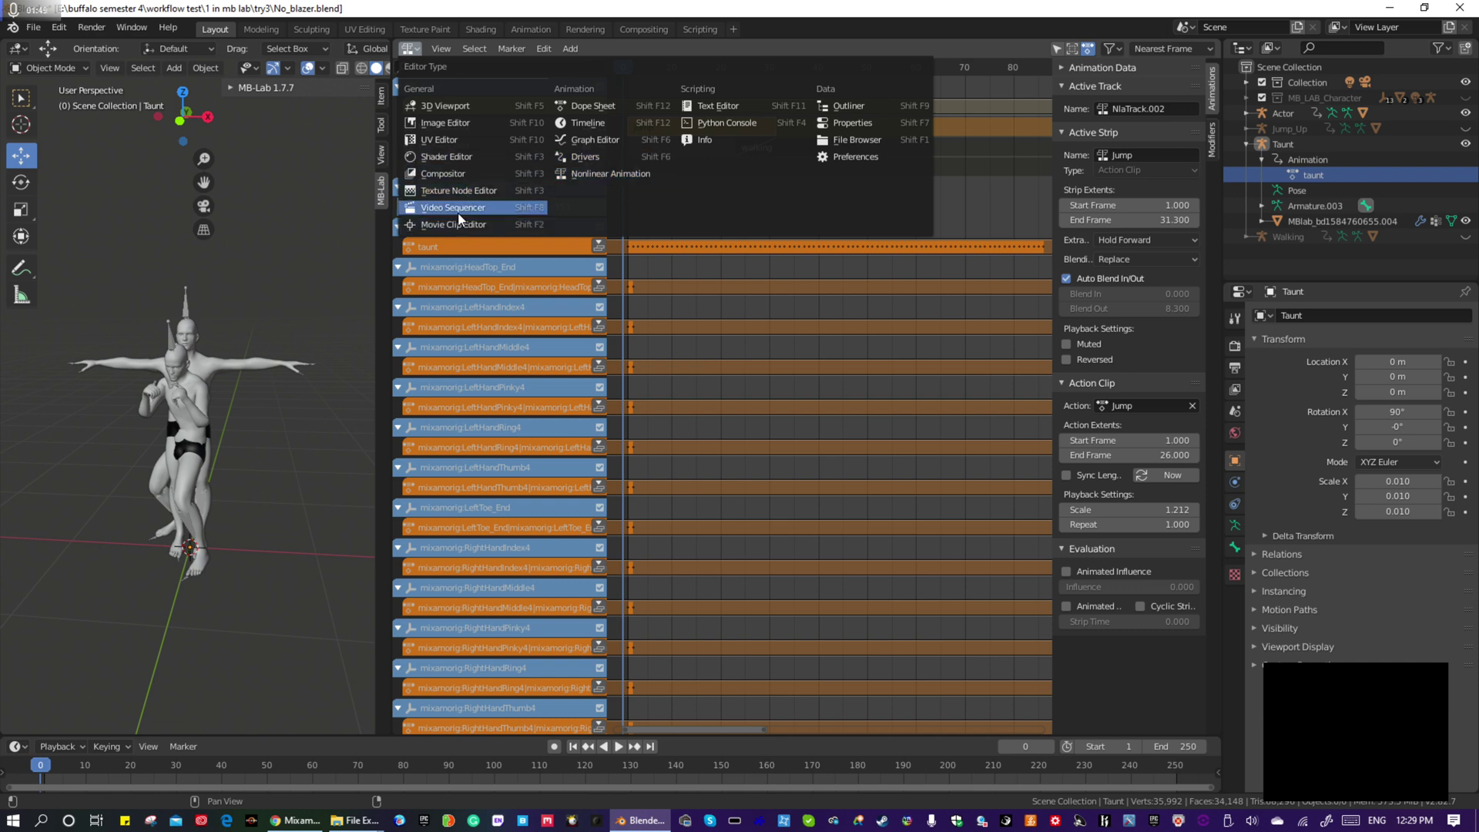
left_click(594, 108)
left_click(482, 50)
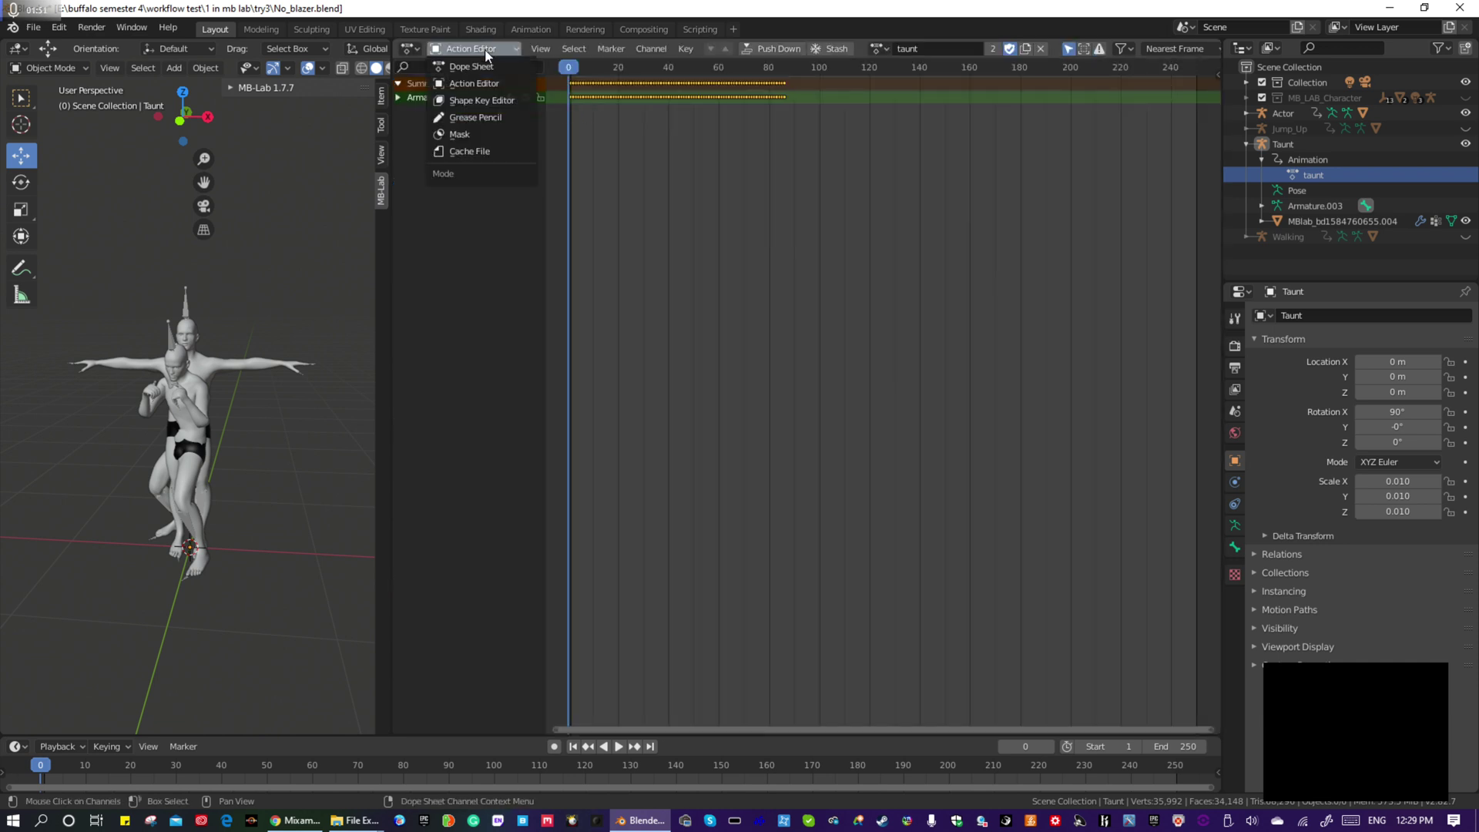
left_click(446, 45)
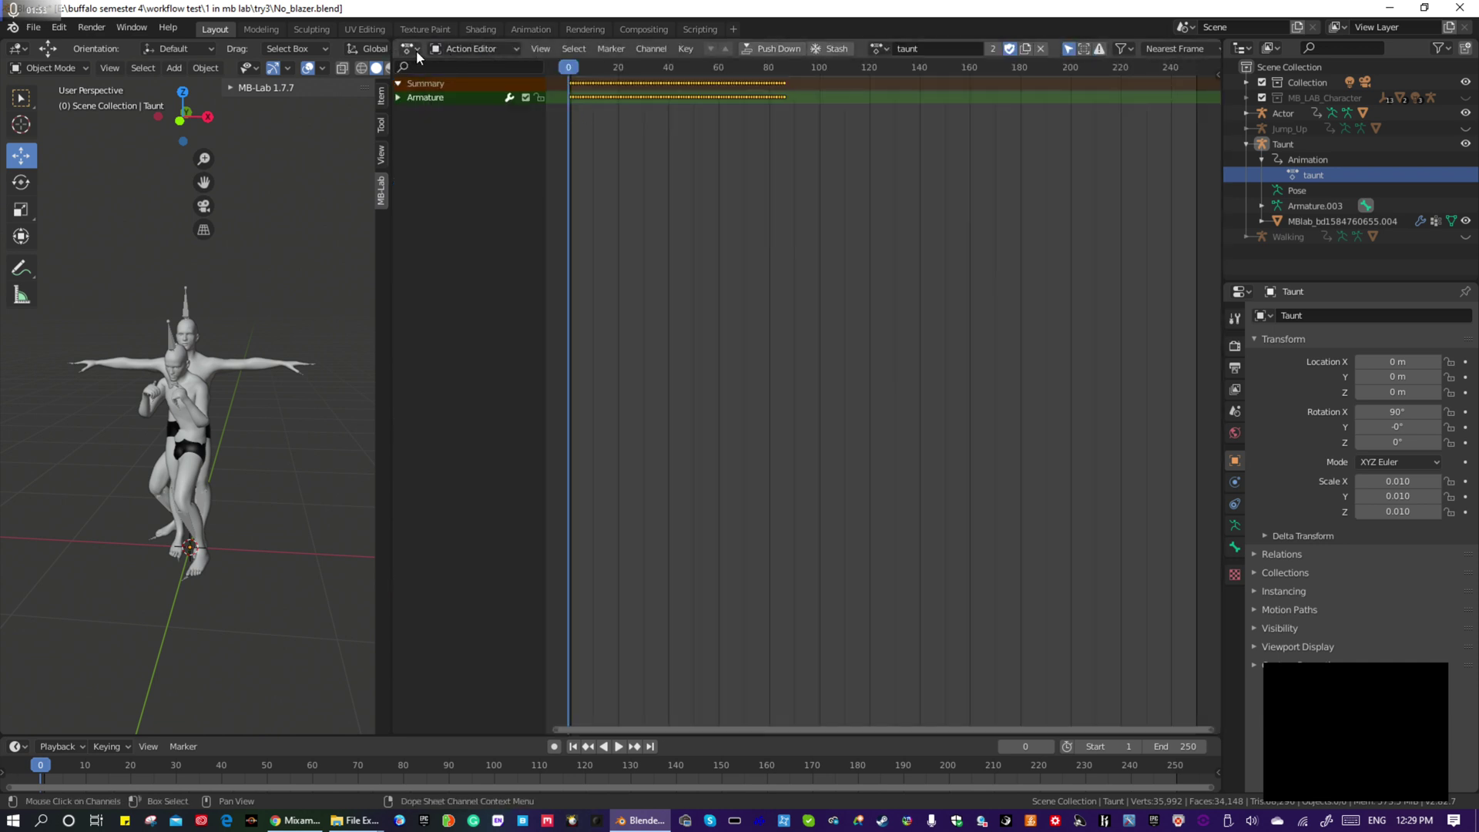
left_click(416, 49)
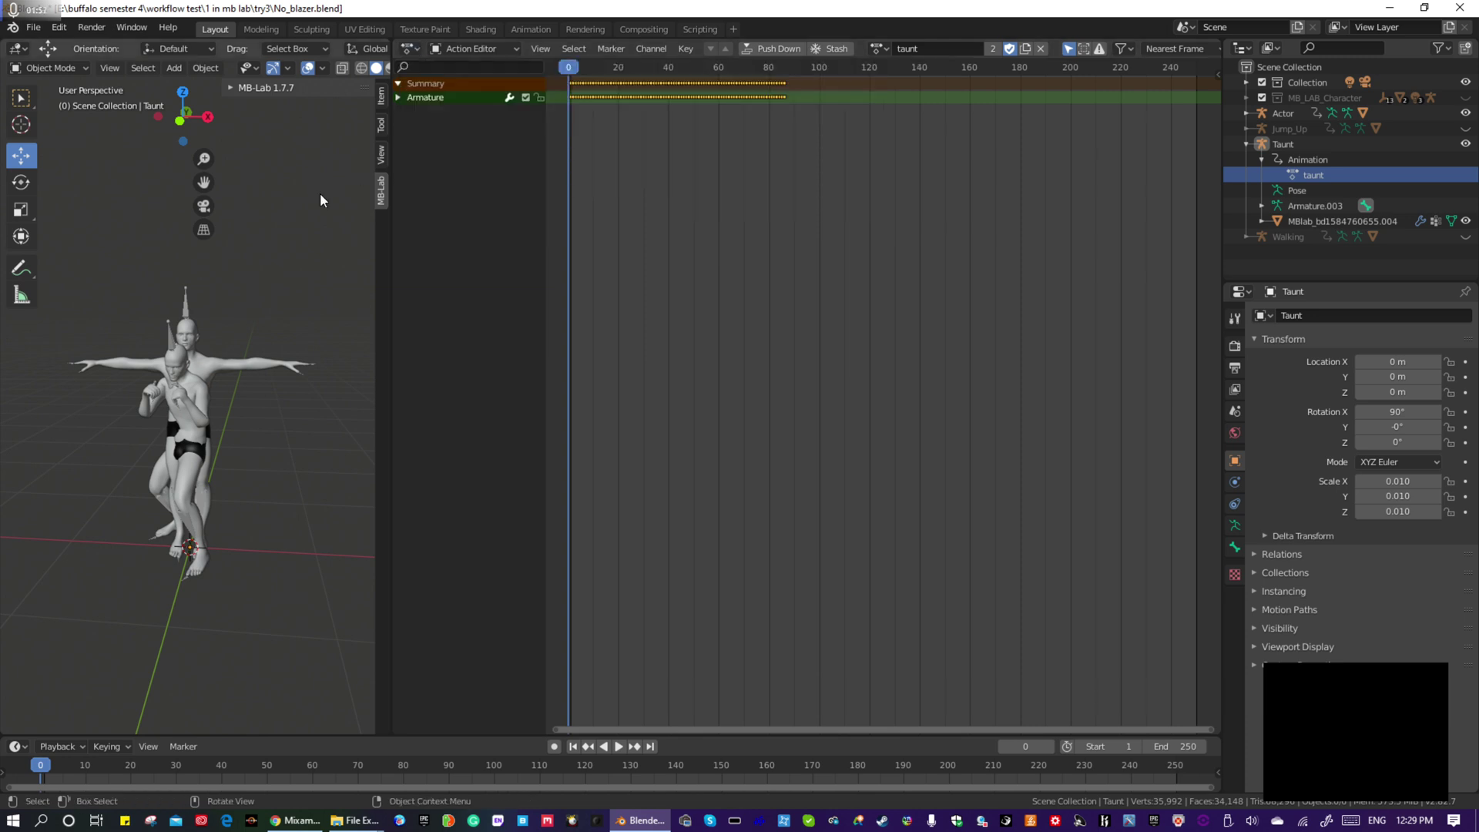
Select the Actor armature and switch the animation area to the Nonlinear Animation editor
left_click(228, 359)
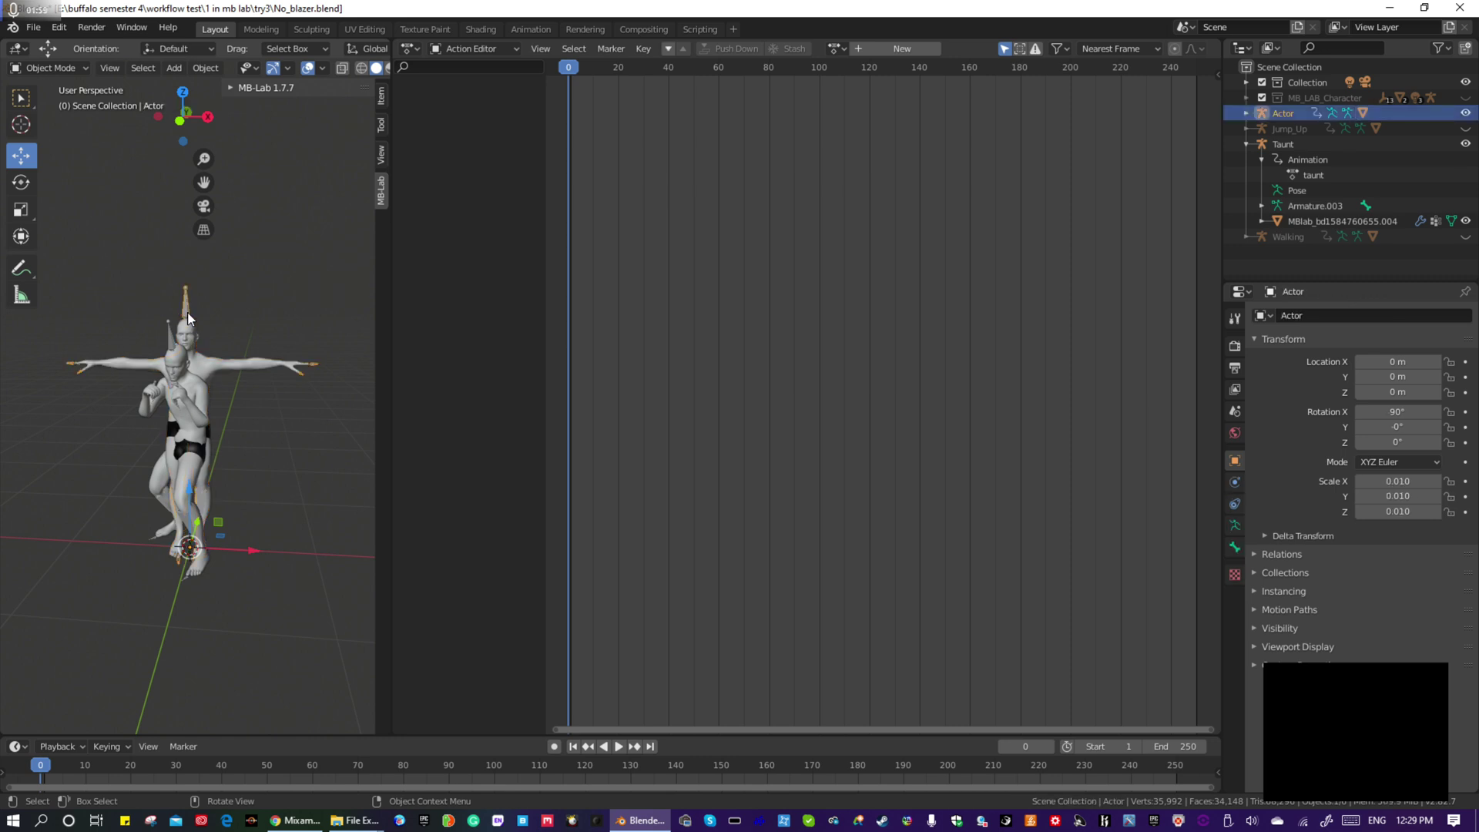
left_click(492, 51)
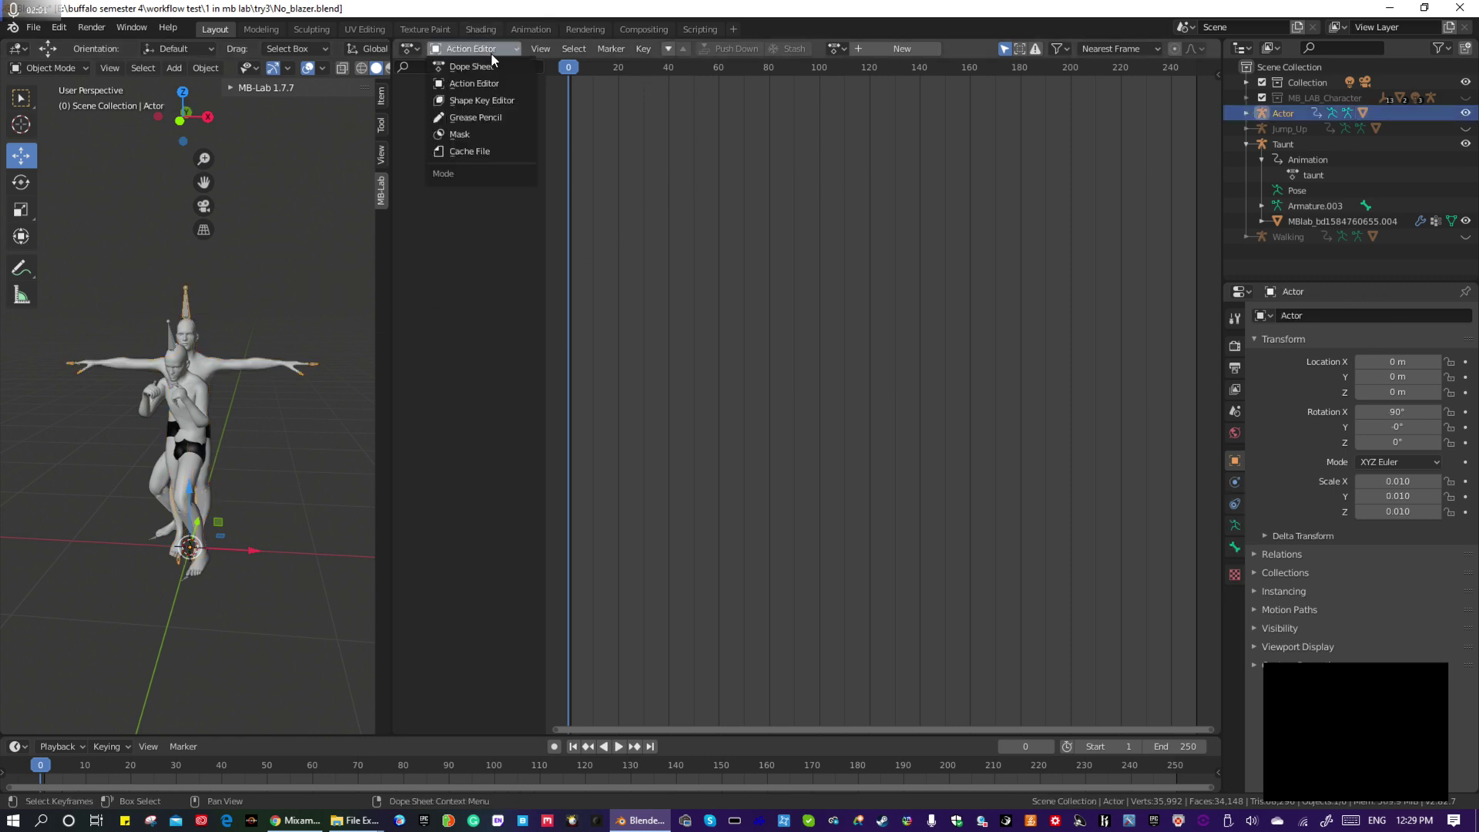
left_click(414, 52)
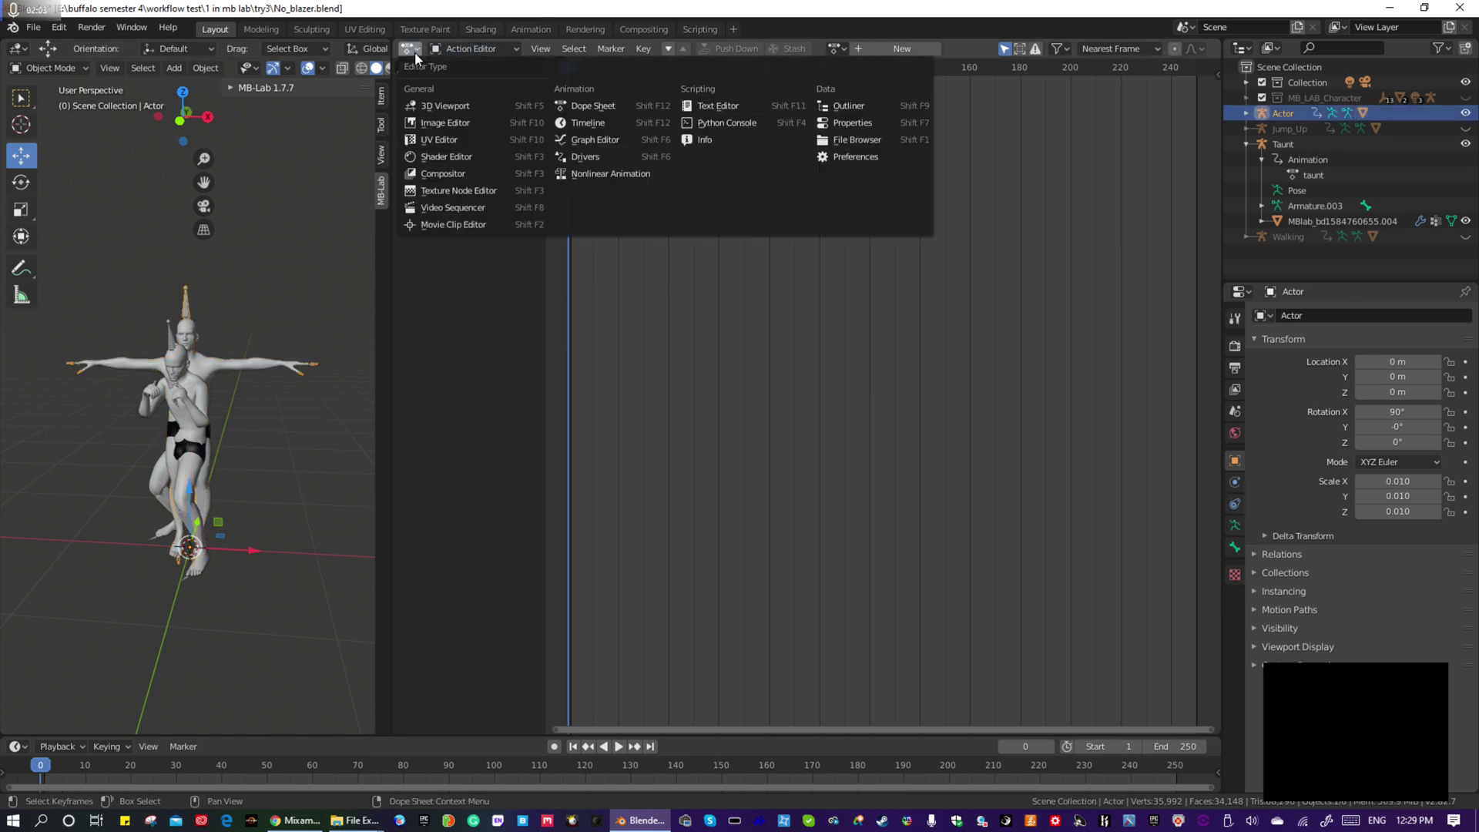
left_click(611, 173)
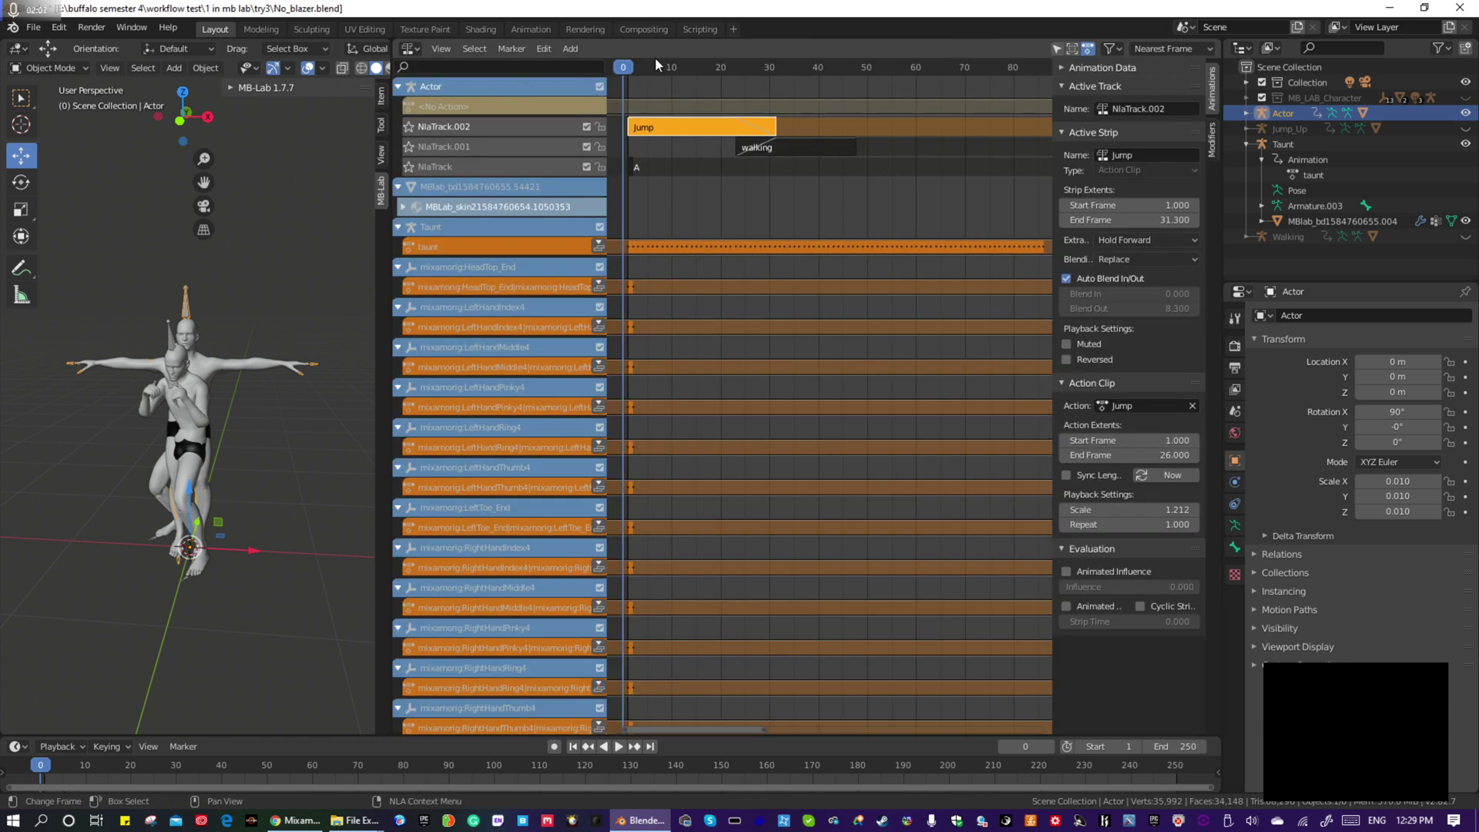
Try to add an NLA track to the Actor with its empty action line targeted
left_click(462, 104)
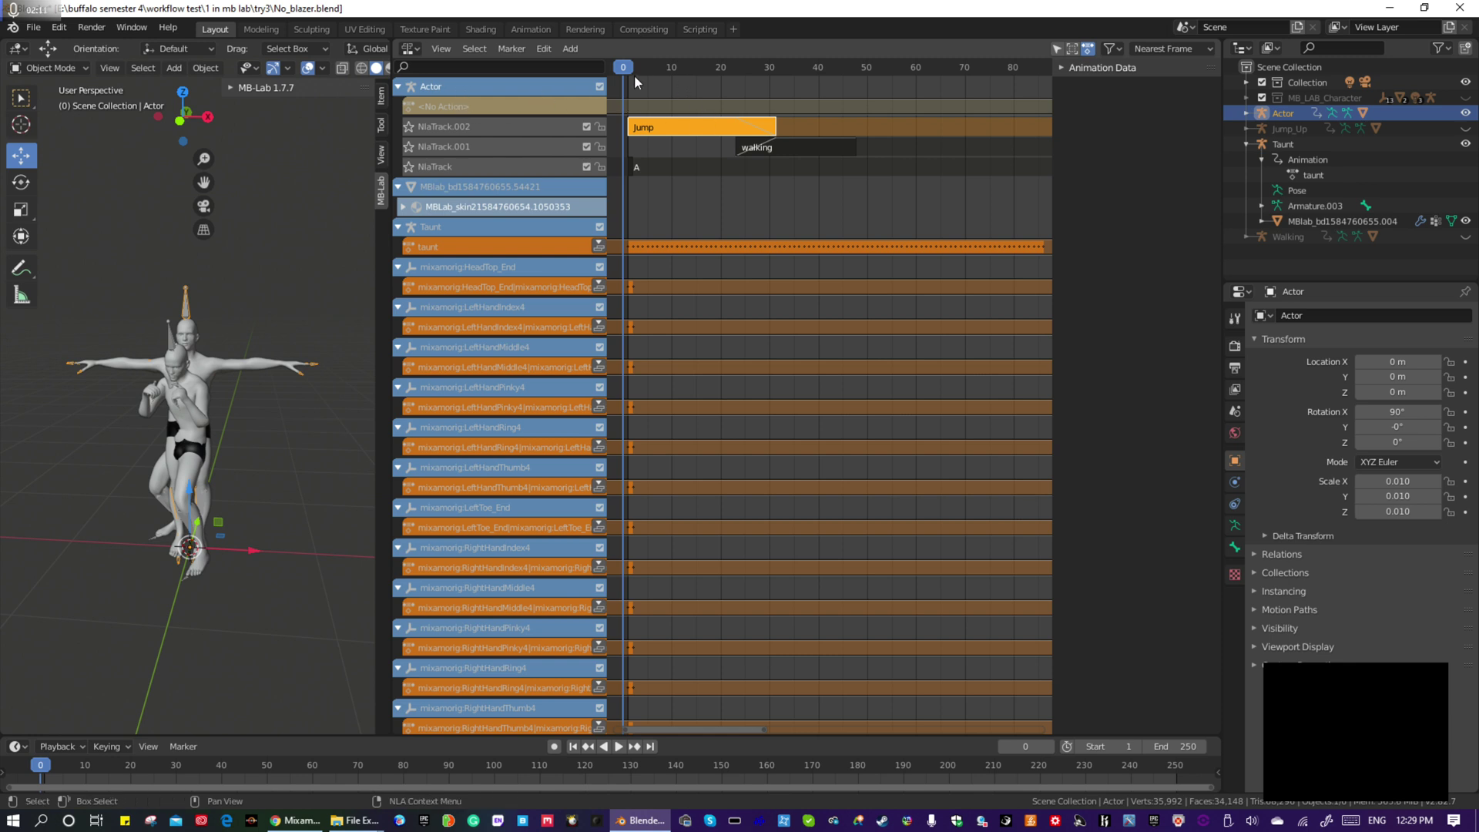
left_click(192, 334)
left_click(192, 334)
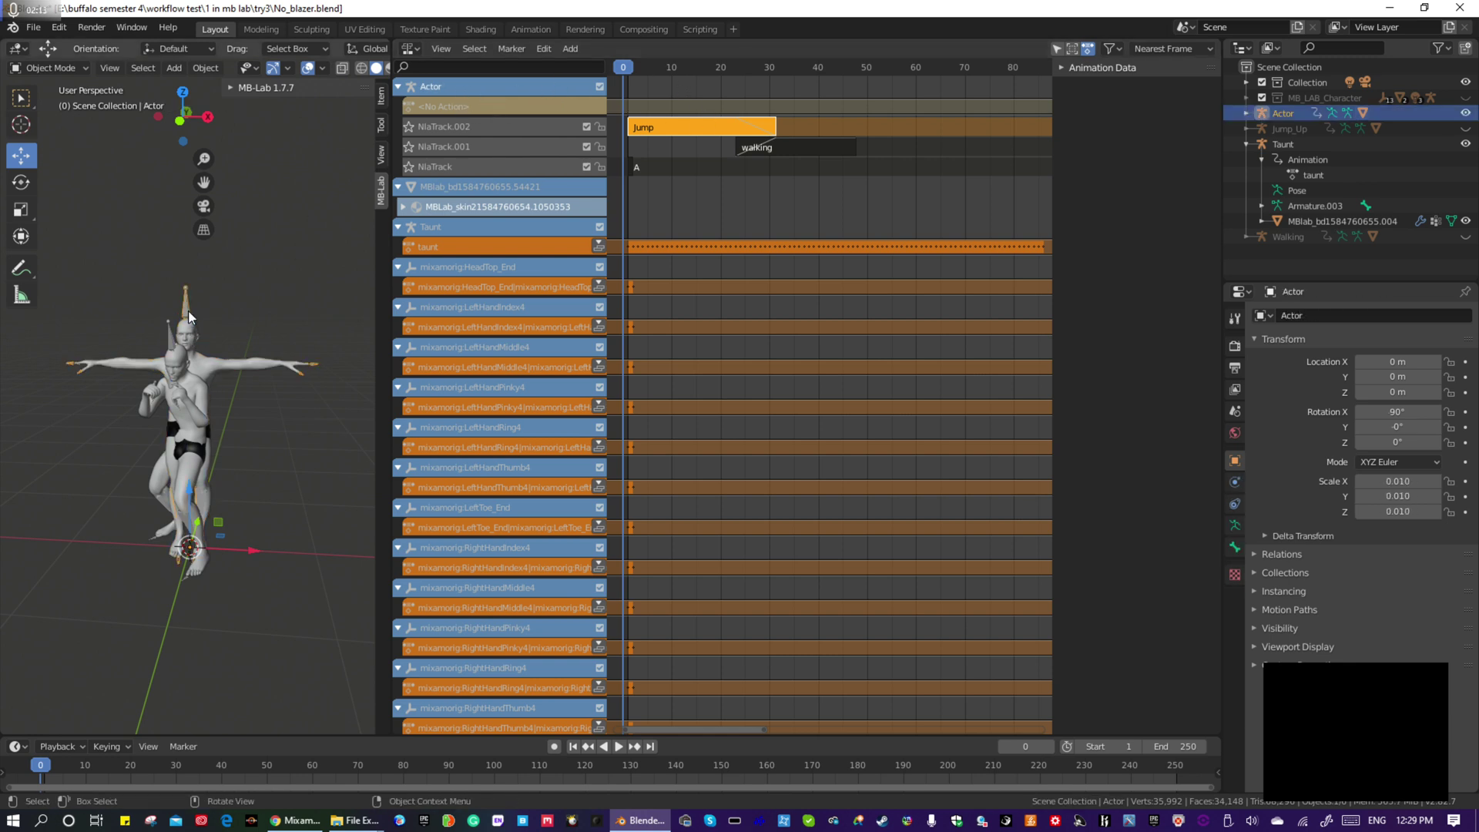
left_click(570, 48)
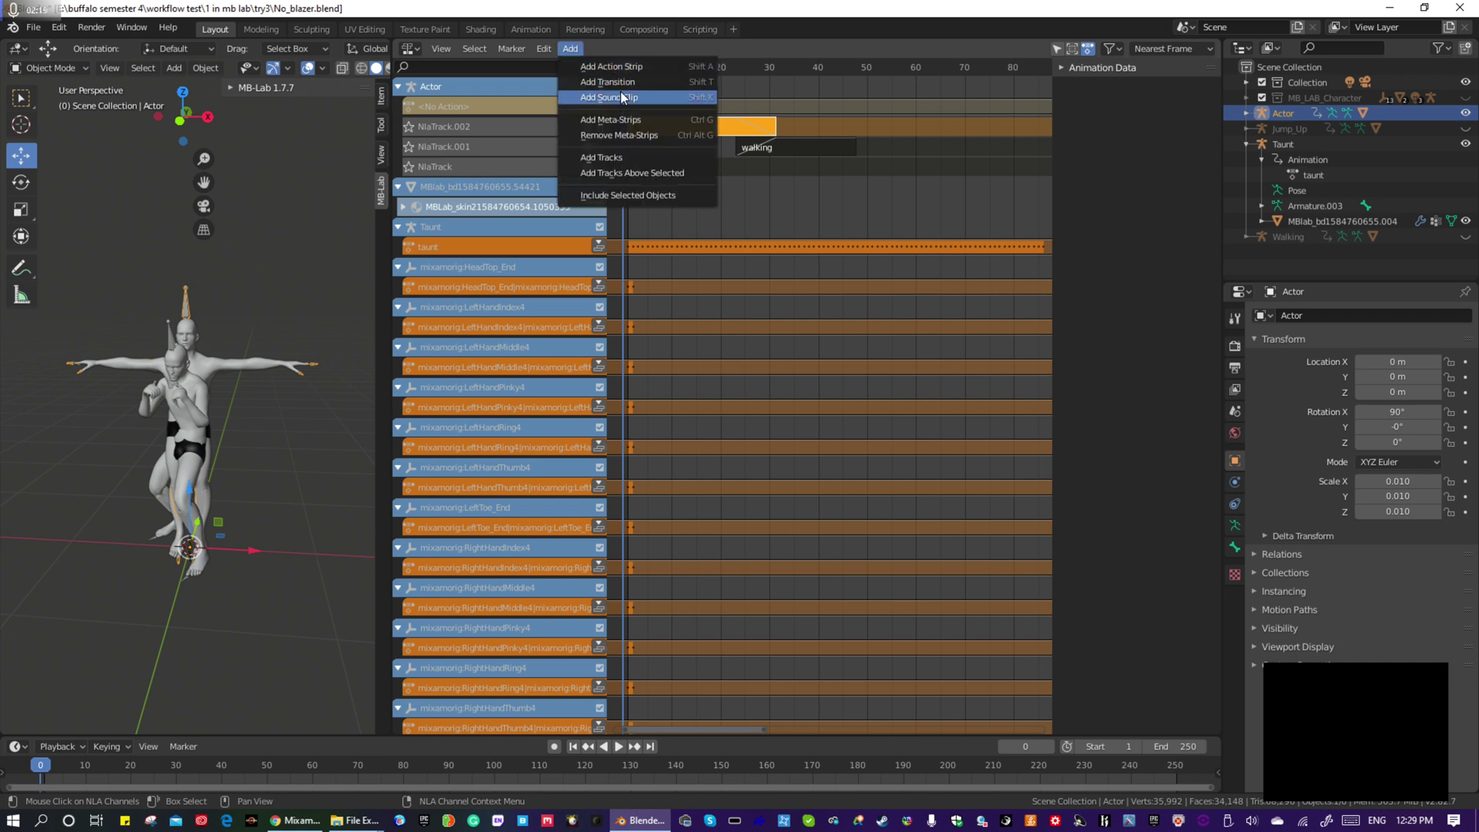
left_click(622, 157)
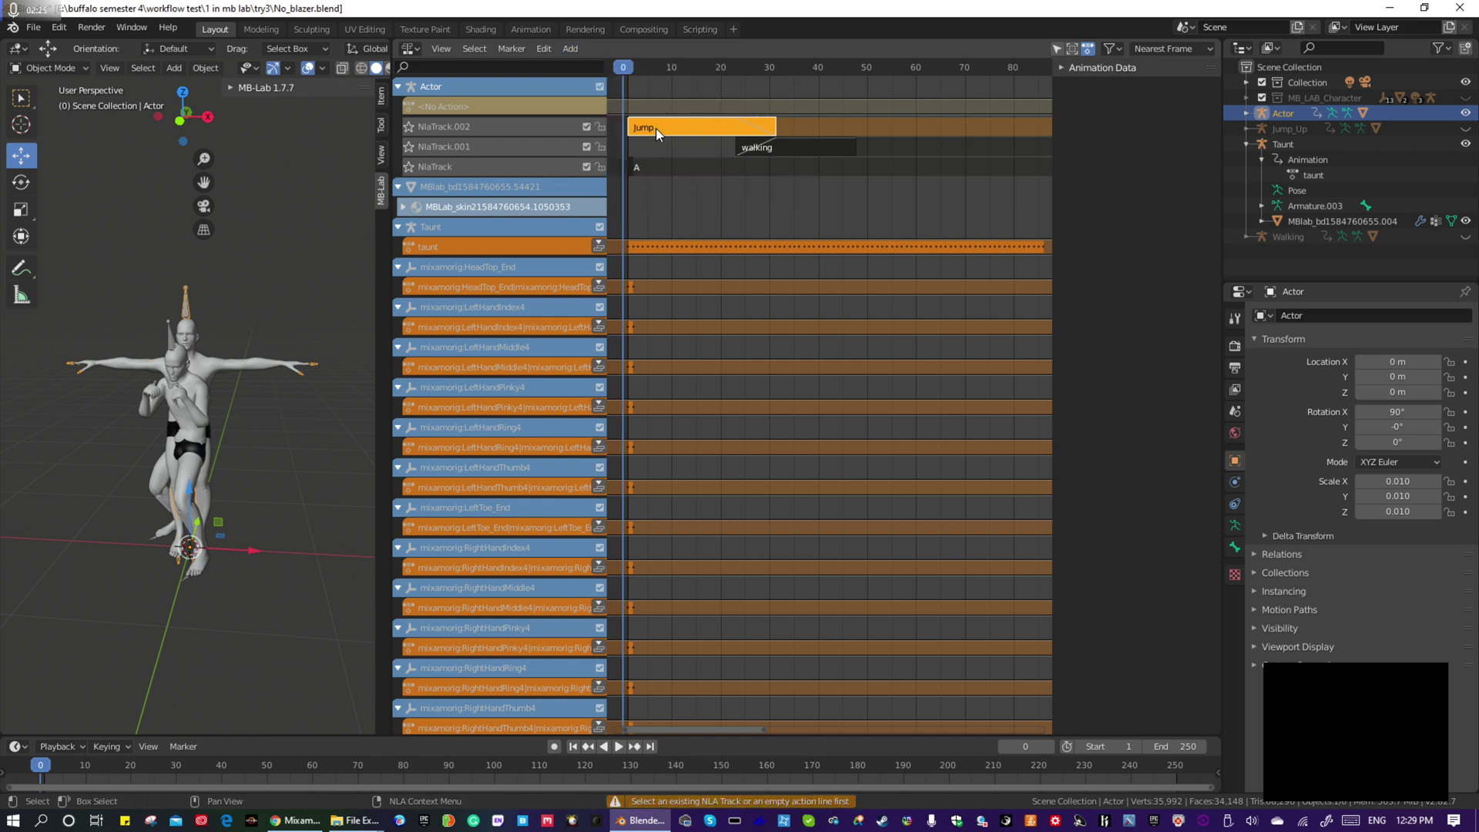
Select the Actor's NlaTrack.002 and add a new NLA track above it
scroll(656, 133, "up", 1)
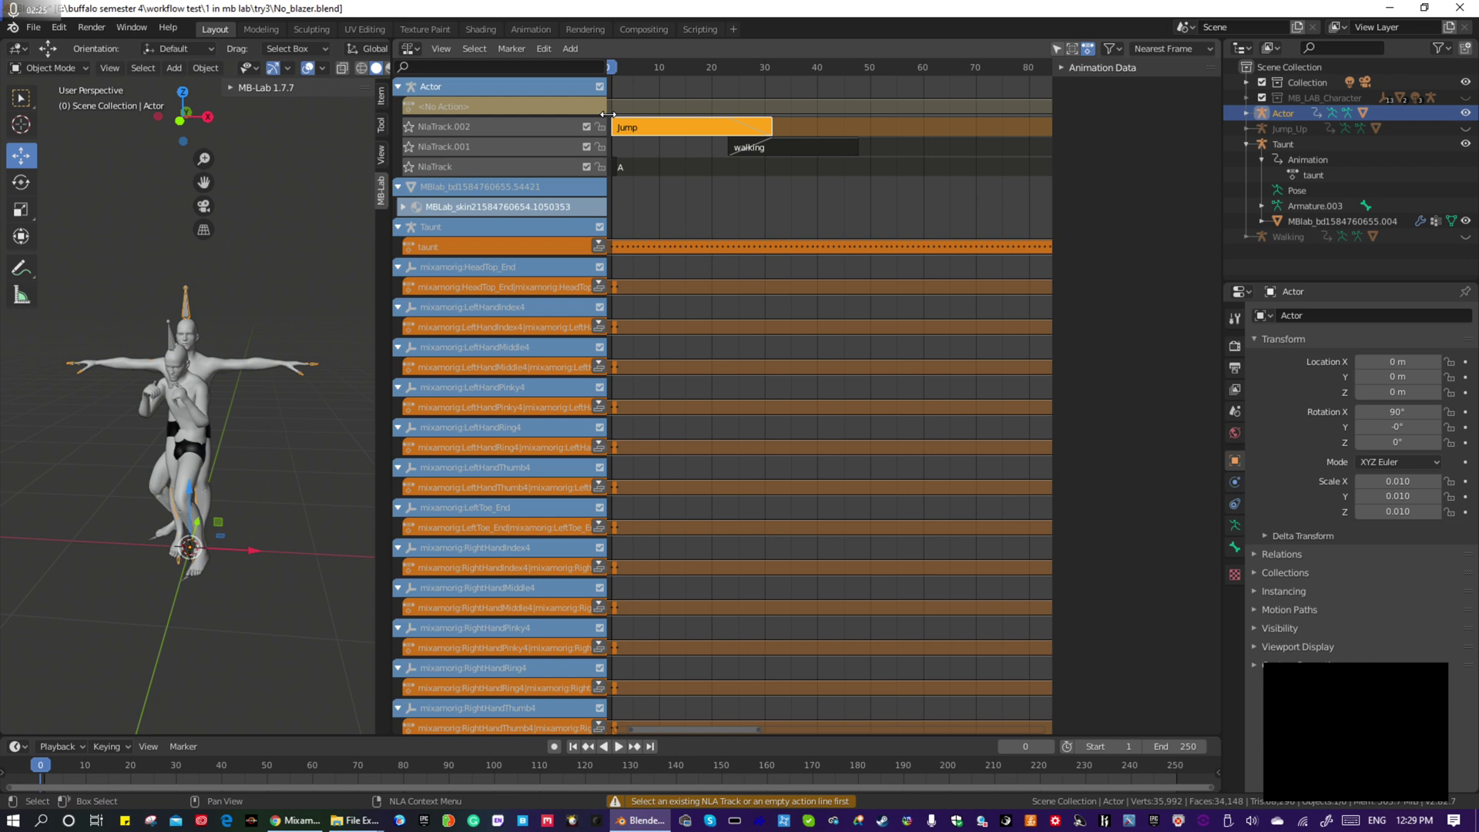
left_click(533, 127)
left_click(521, 117)
left_click(474, 127)
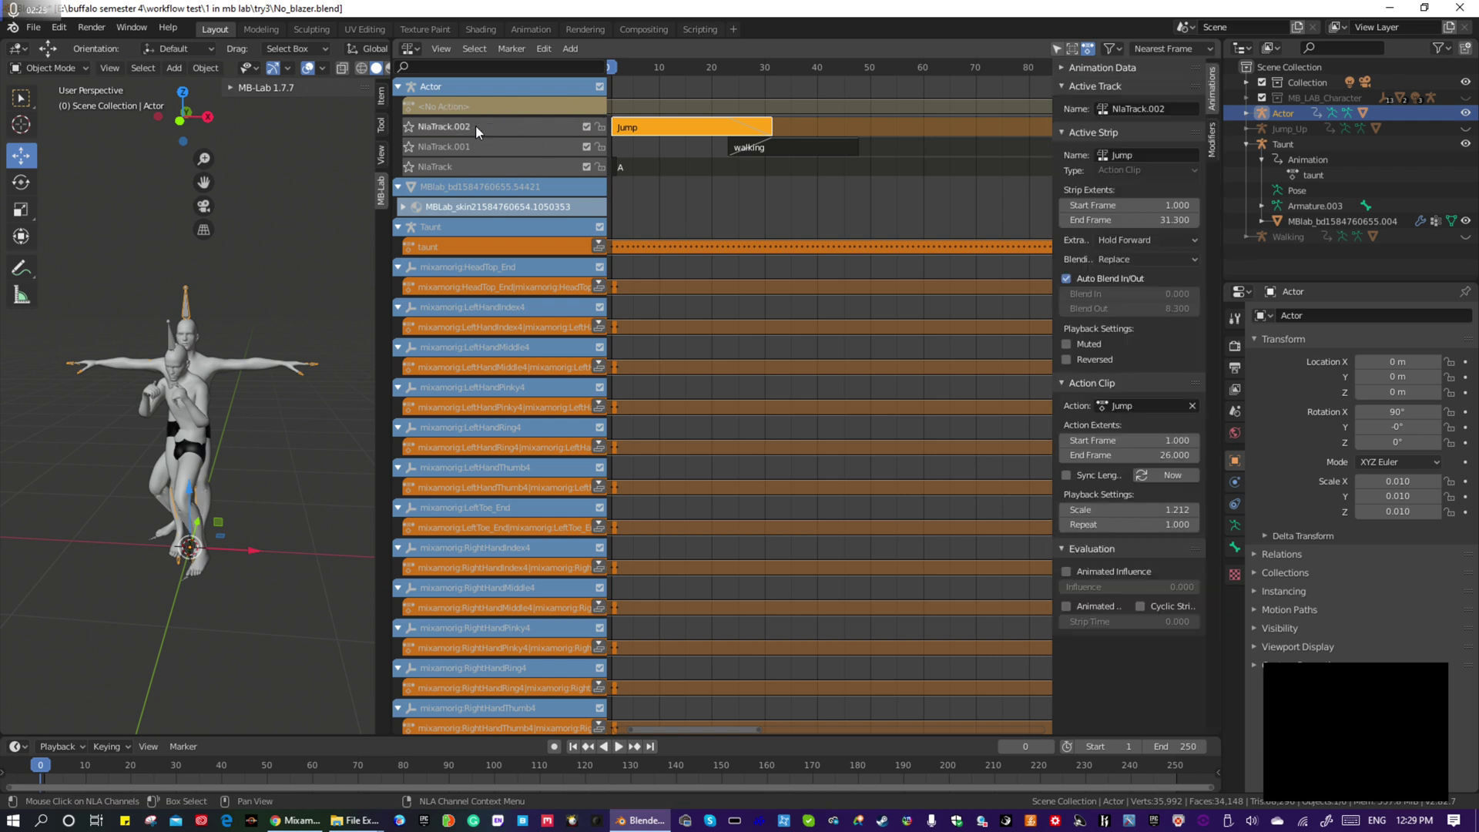
left_click(570, 48)
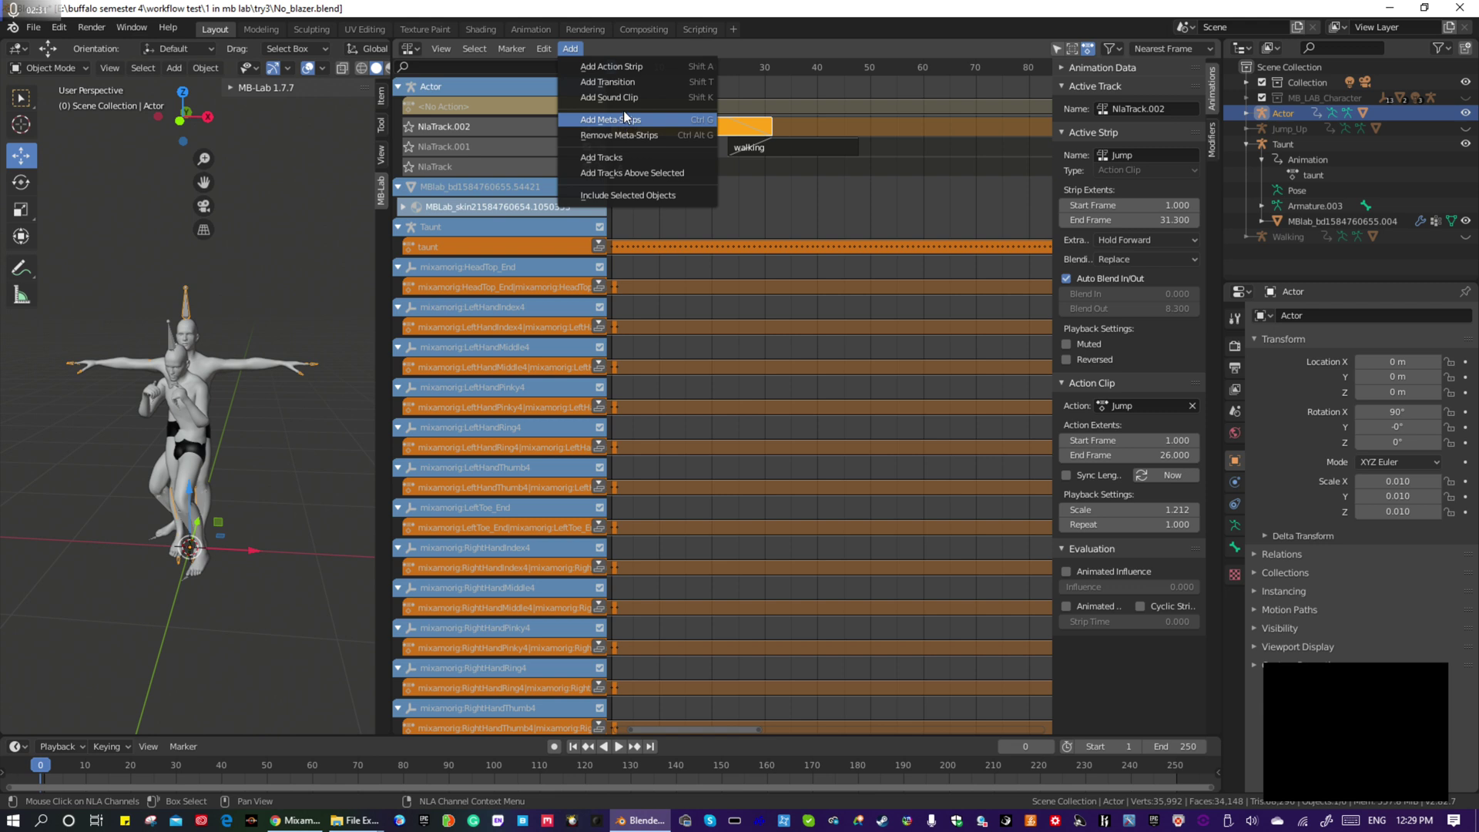
left_click(637, 158)
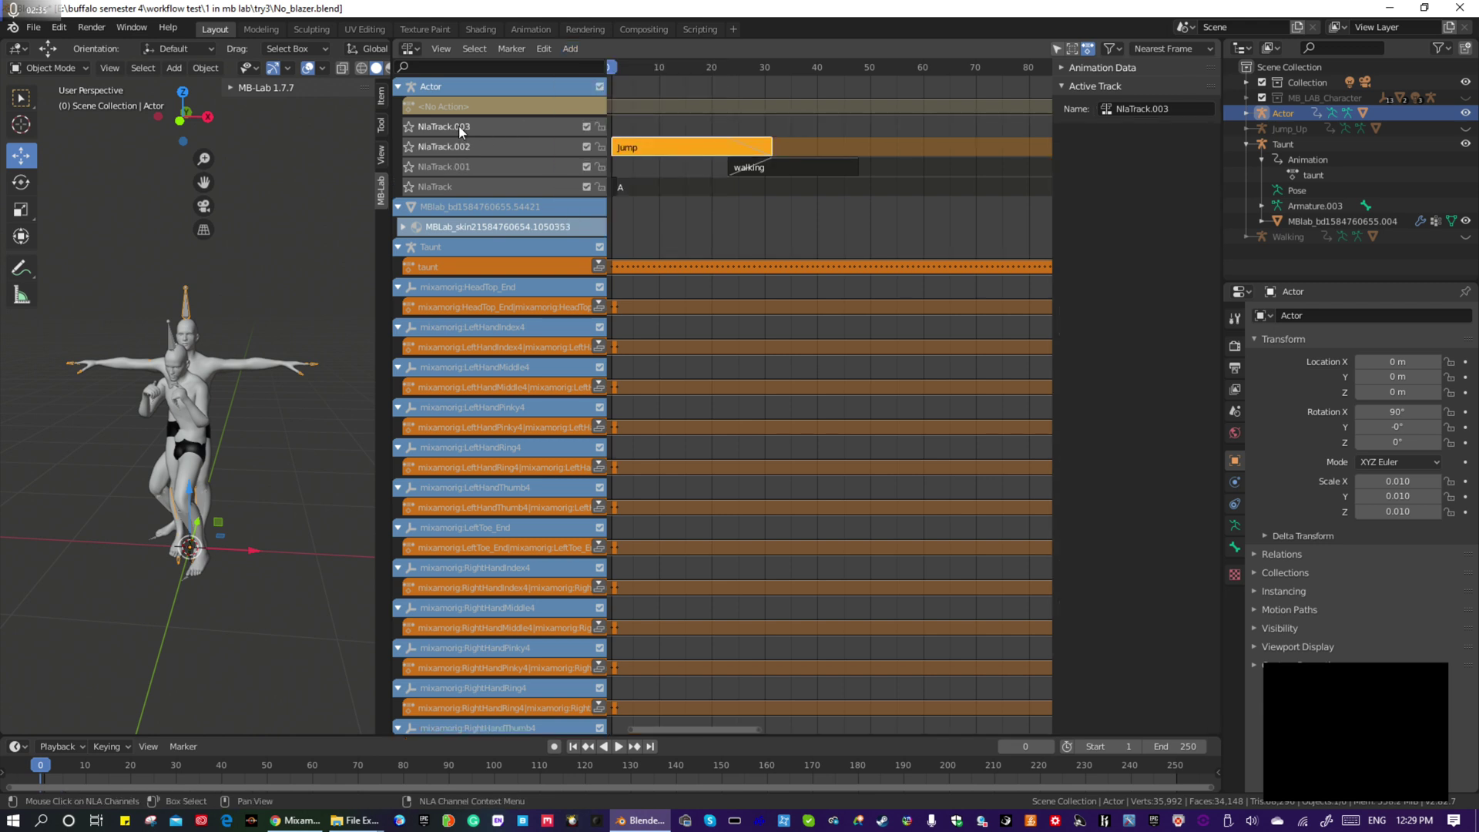
Add the taunt action as a strip on the Actor's NlaTrack.003 and play it back
left_click(570, 48)
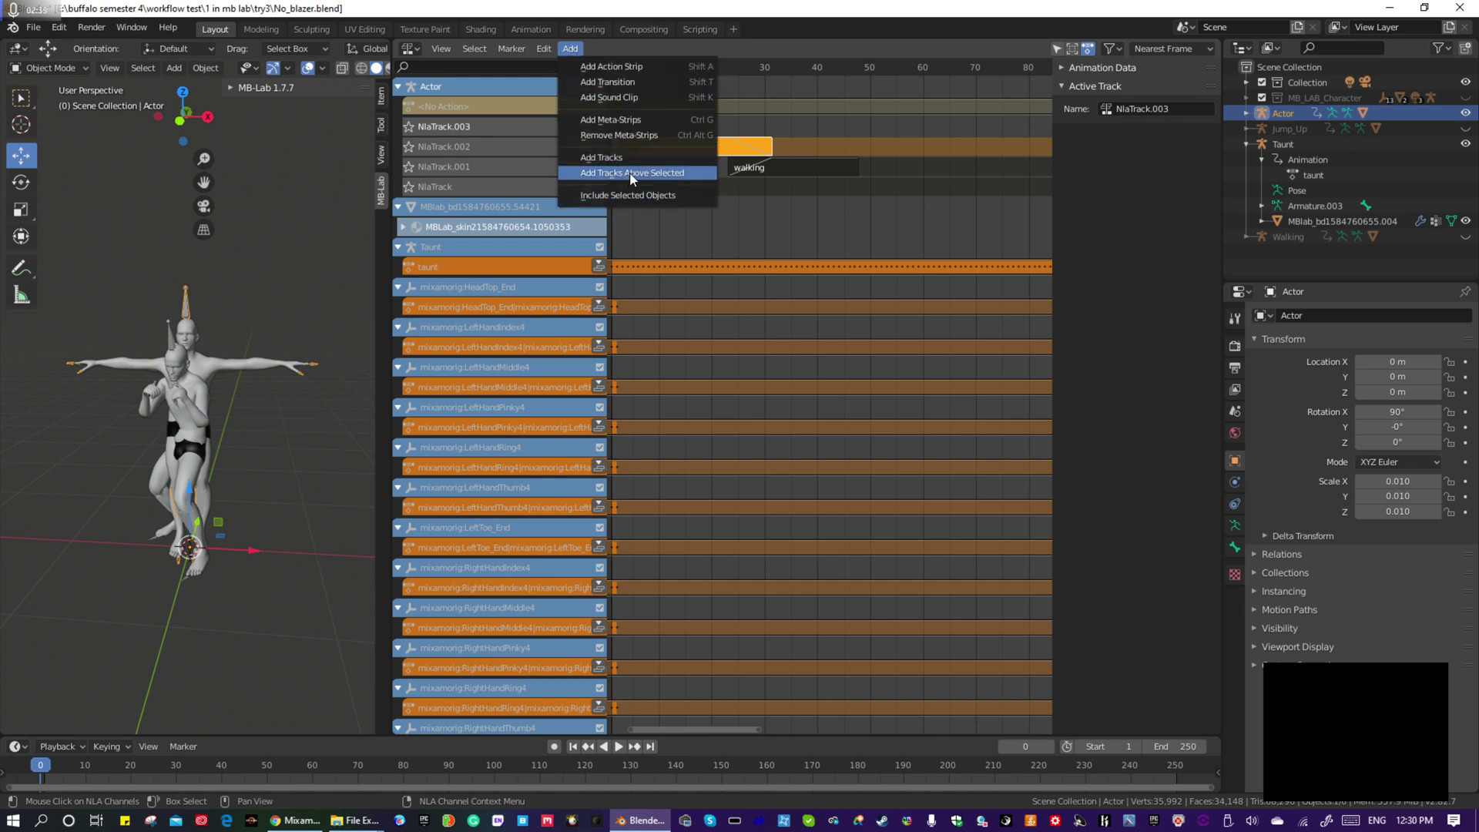
left_click(638, 68)
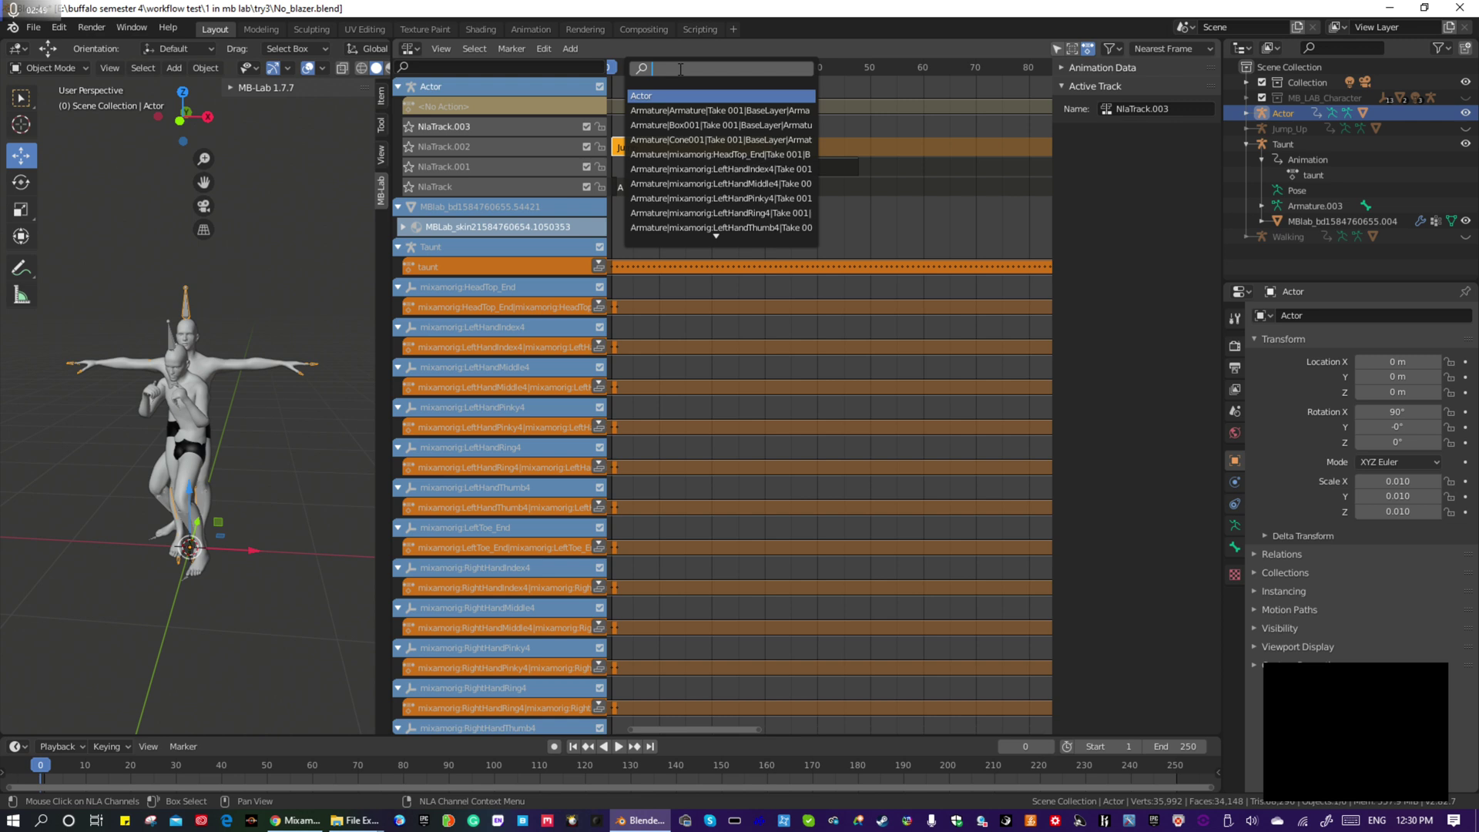
type("taunt")
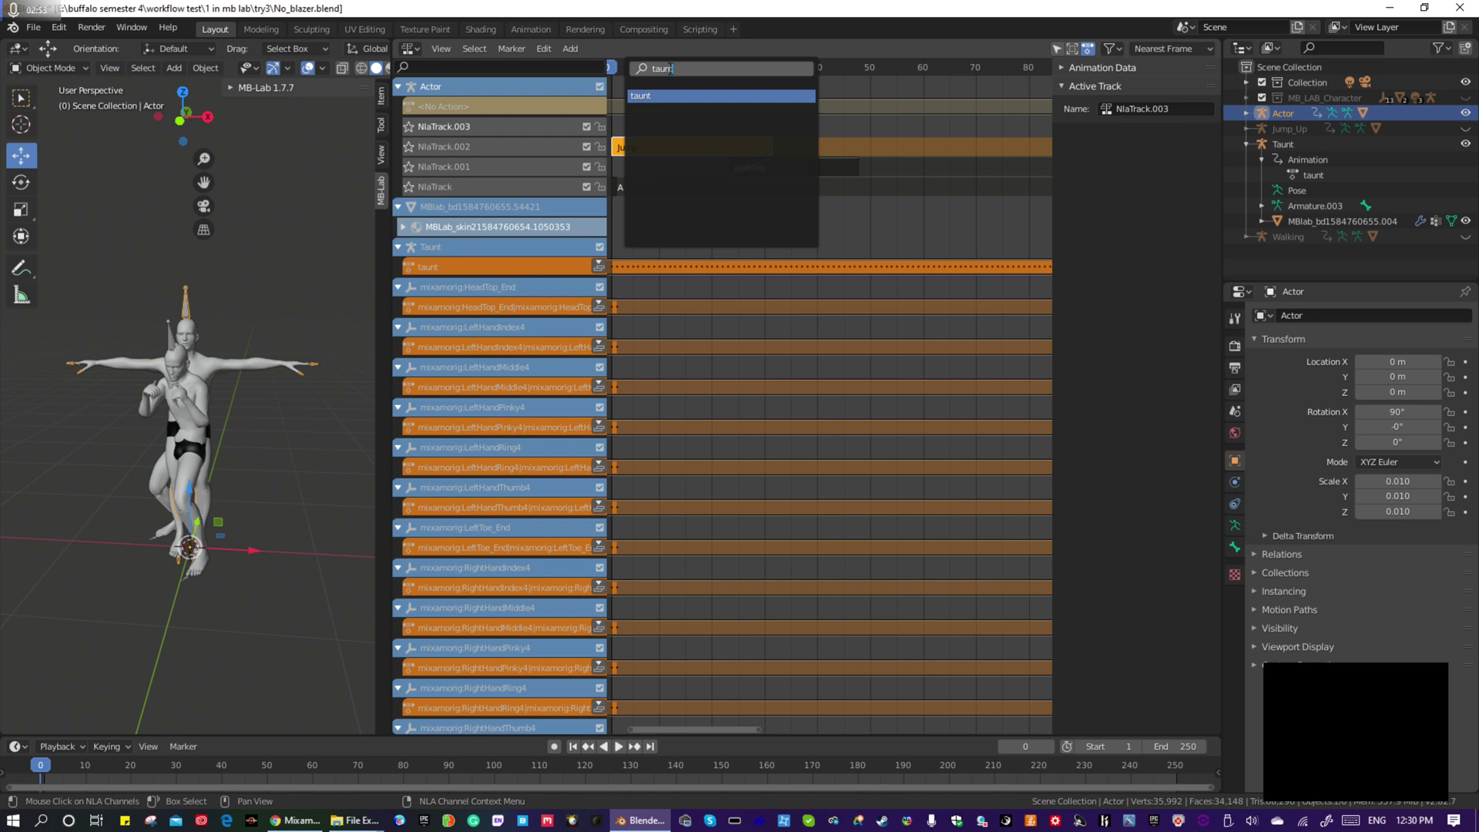
left_click(636, 96)
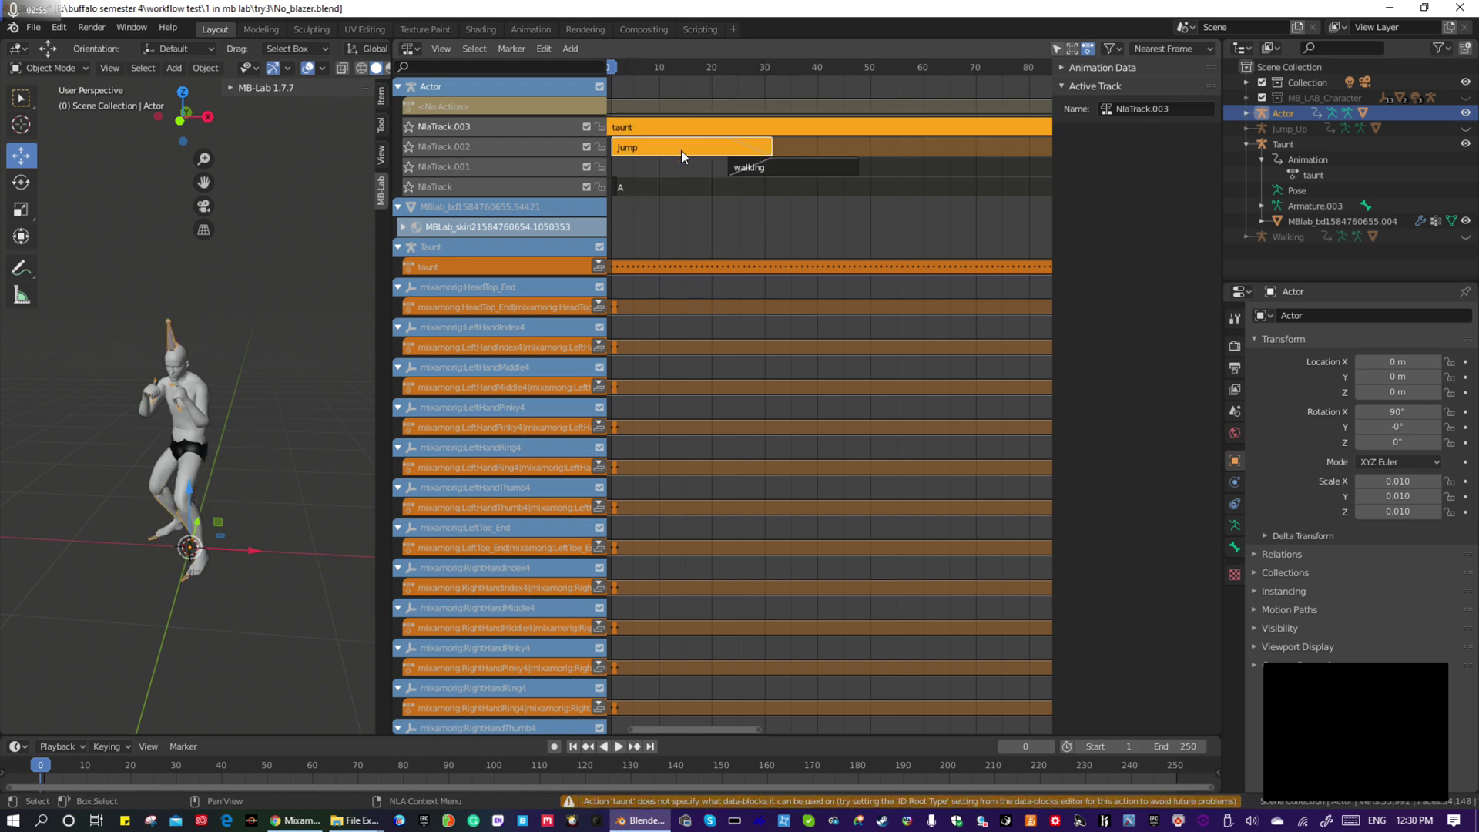
key("space")
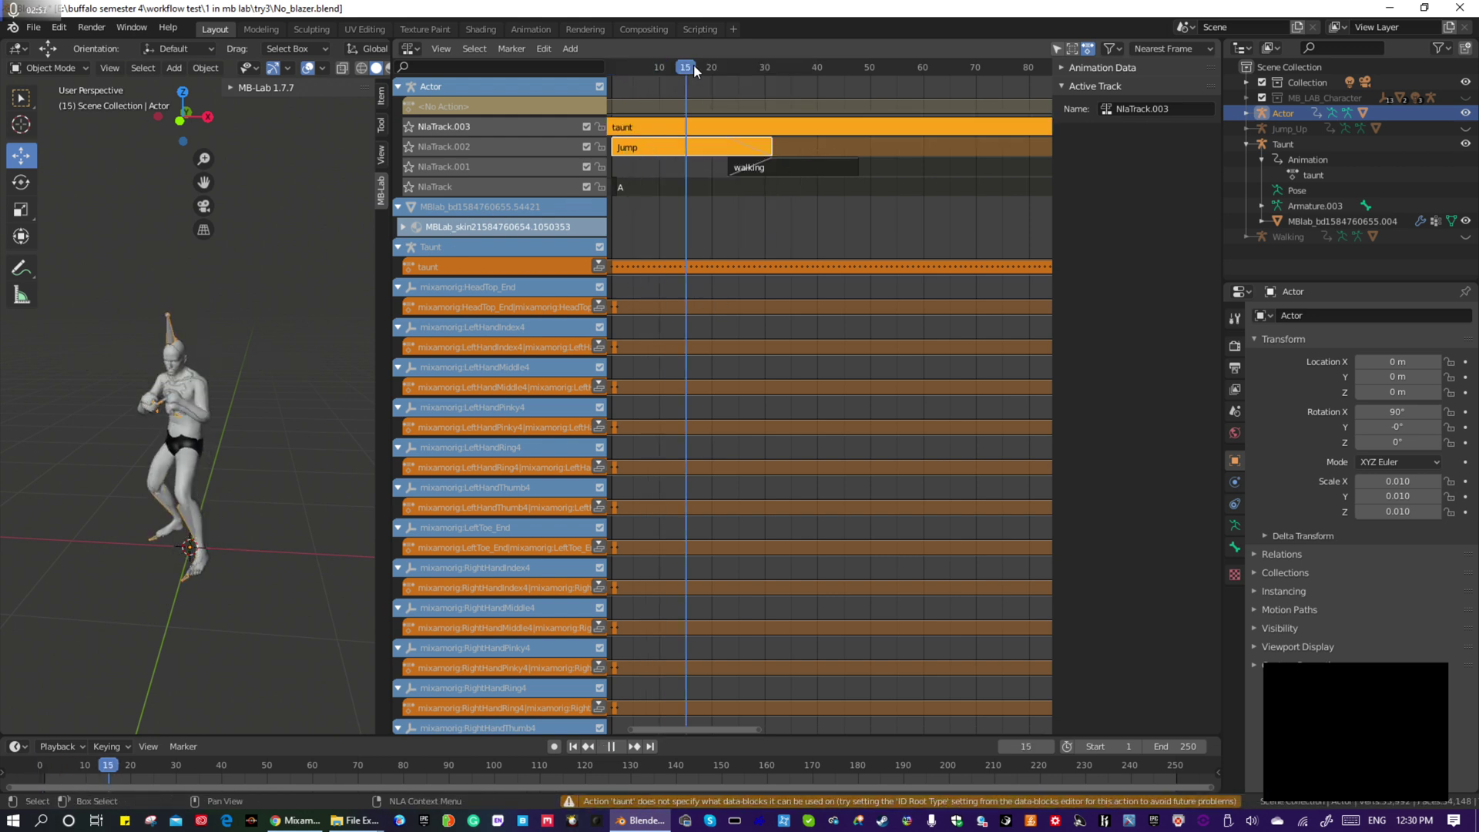
left_click_drag(821, 69, 655, 86)
key("space")
left_click(696, 71)
Move the taunt strip along its track to start at frame 48, just after the walking strip
left_click_drag(749, 125, 997, 124)
left_click(746, 99)
left_click(750, 122)
left_click_drag(856, 66, 880, 68)
key("space")
key("Escape")
scroll(904, 81, "down", 2)
middle_click_drag(990, 125, 784, 129)
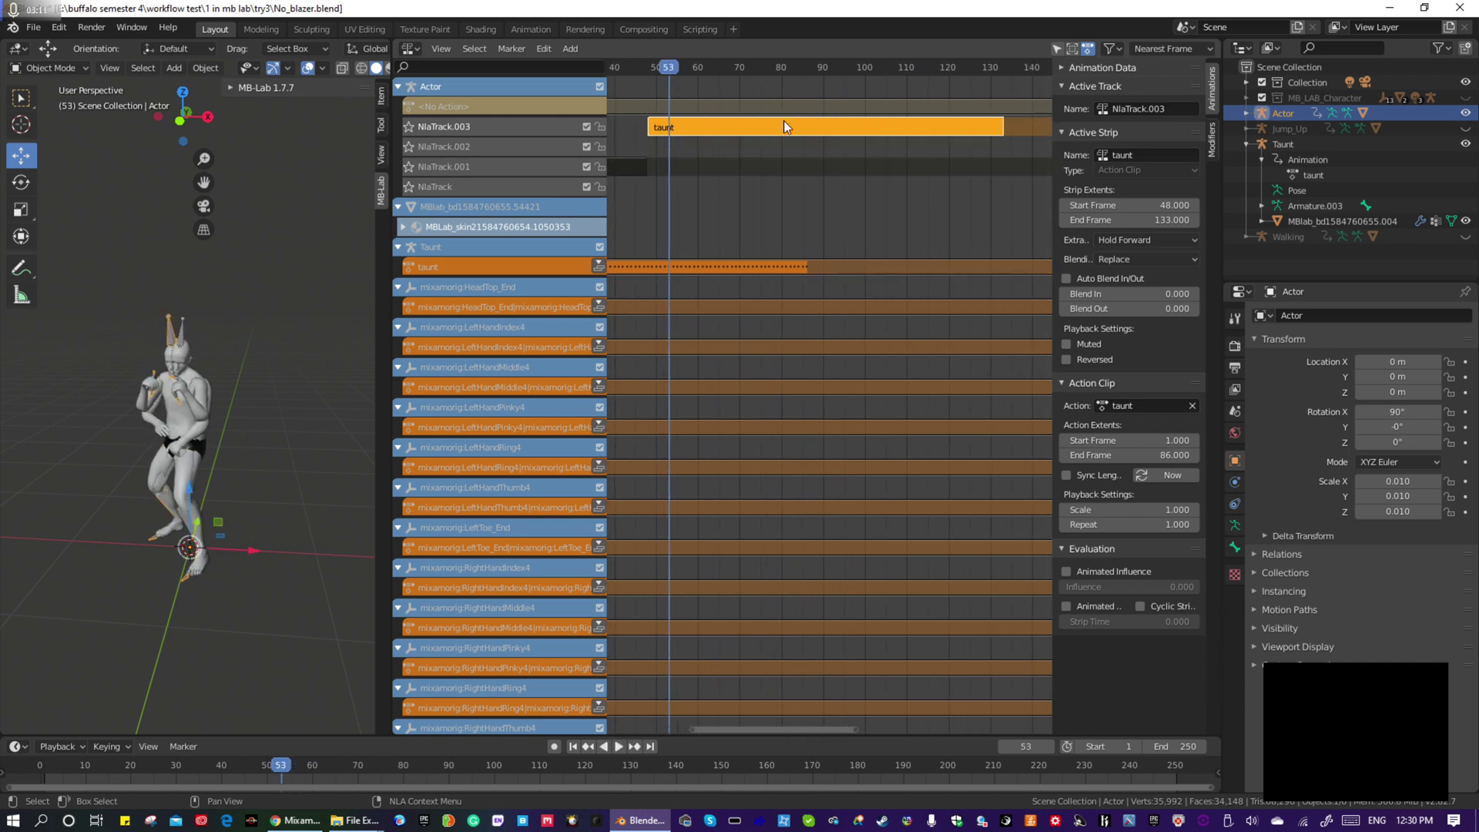
Play back the taunt section and scrub back to frame 49 at the strip's beginning
key("space")
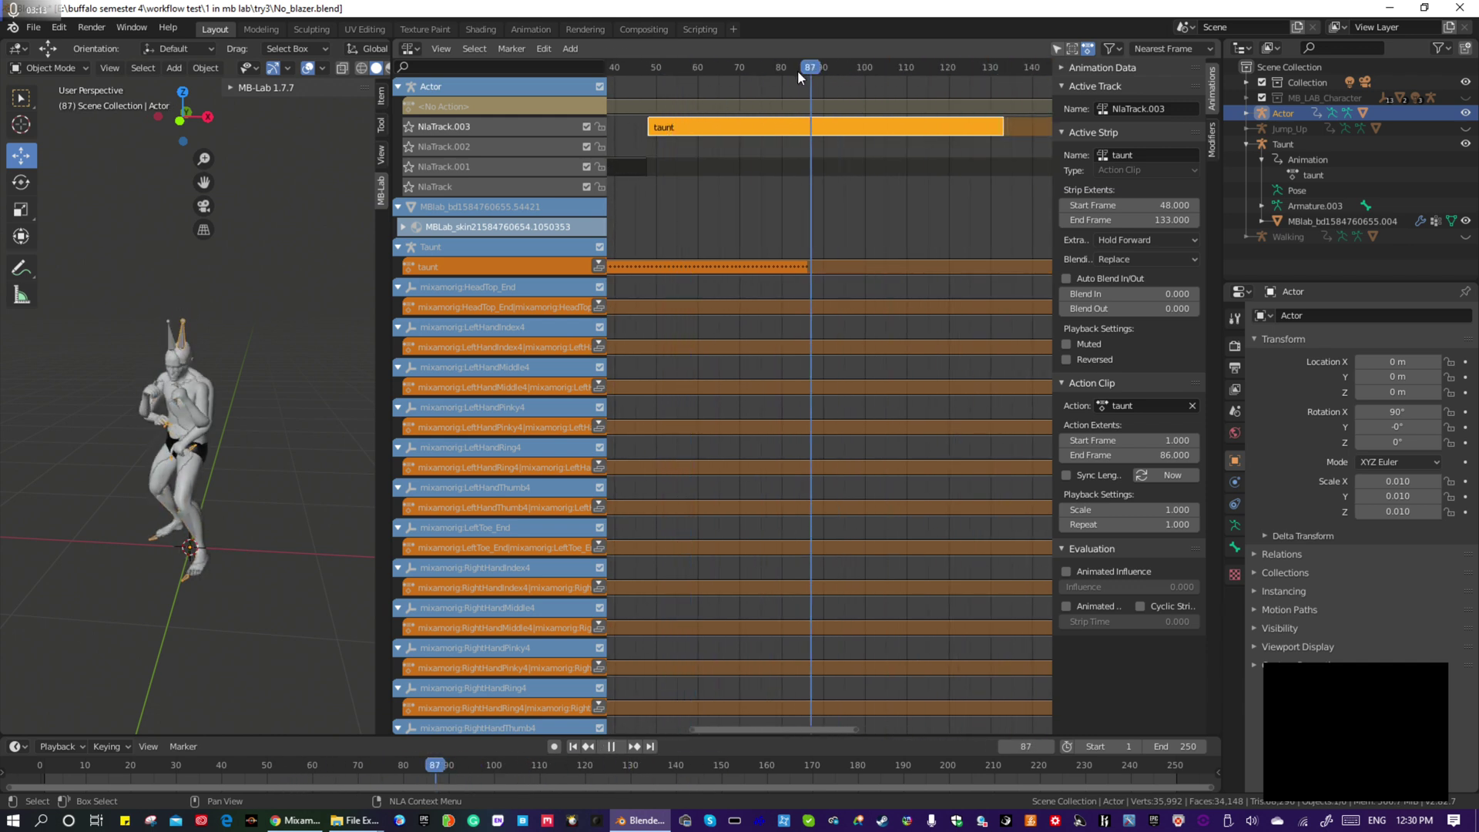
left_click_drag(796, 73, 656, 74)
key("space")
middle_click_drag(756, 63, 939, 65)
mouse_move(841, 71)
left_mouse_down()
mouse_move(625, 75)
mouse_move(871, 68)
mouse_move(836, 68)
left_mouse_up()
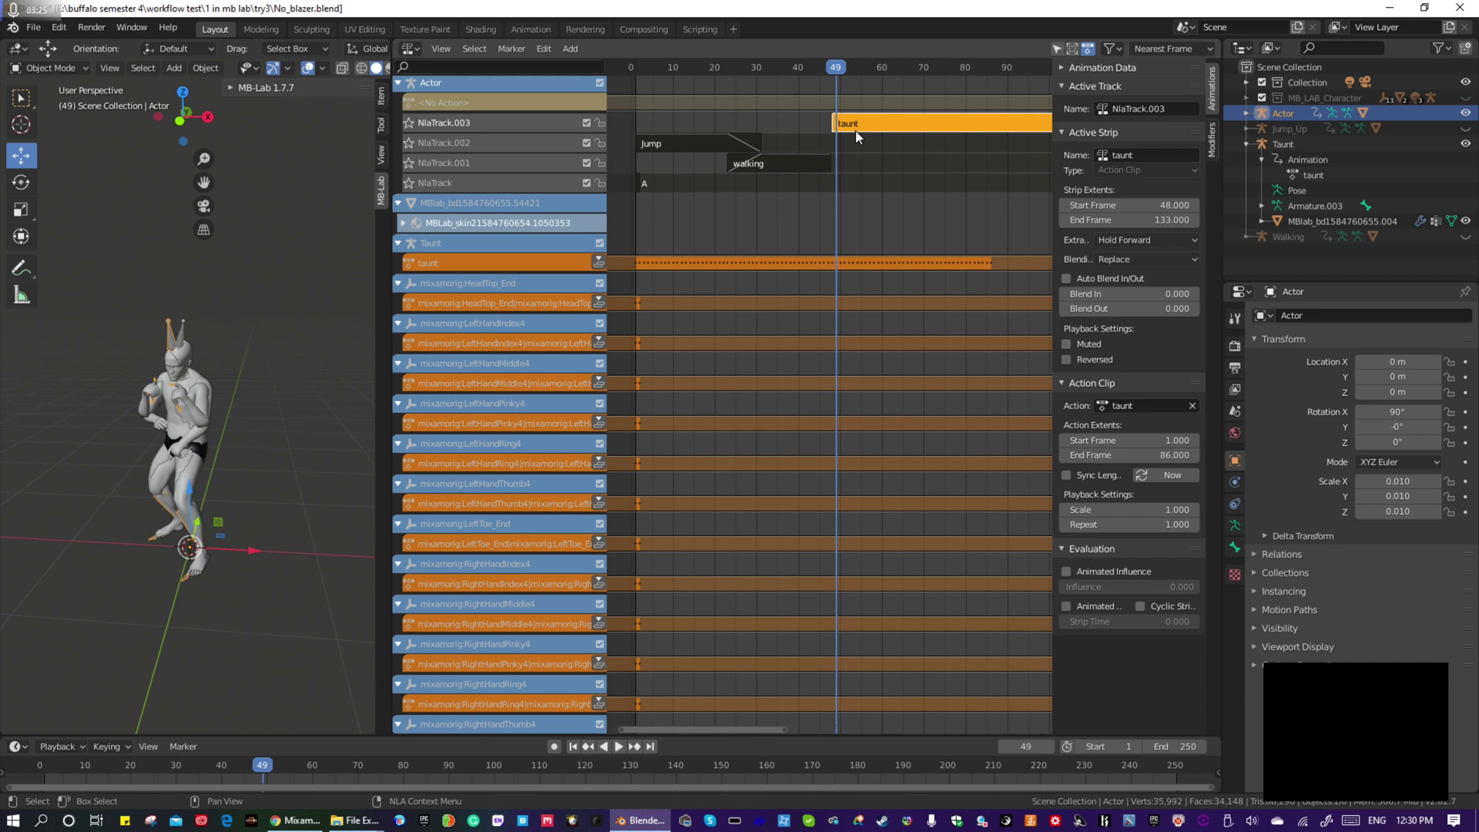
Enable Auto Blend In/Out on the taunt strip and shift it to start at frame 36, overlapping walking
left_click(1067, 278)
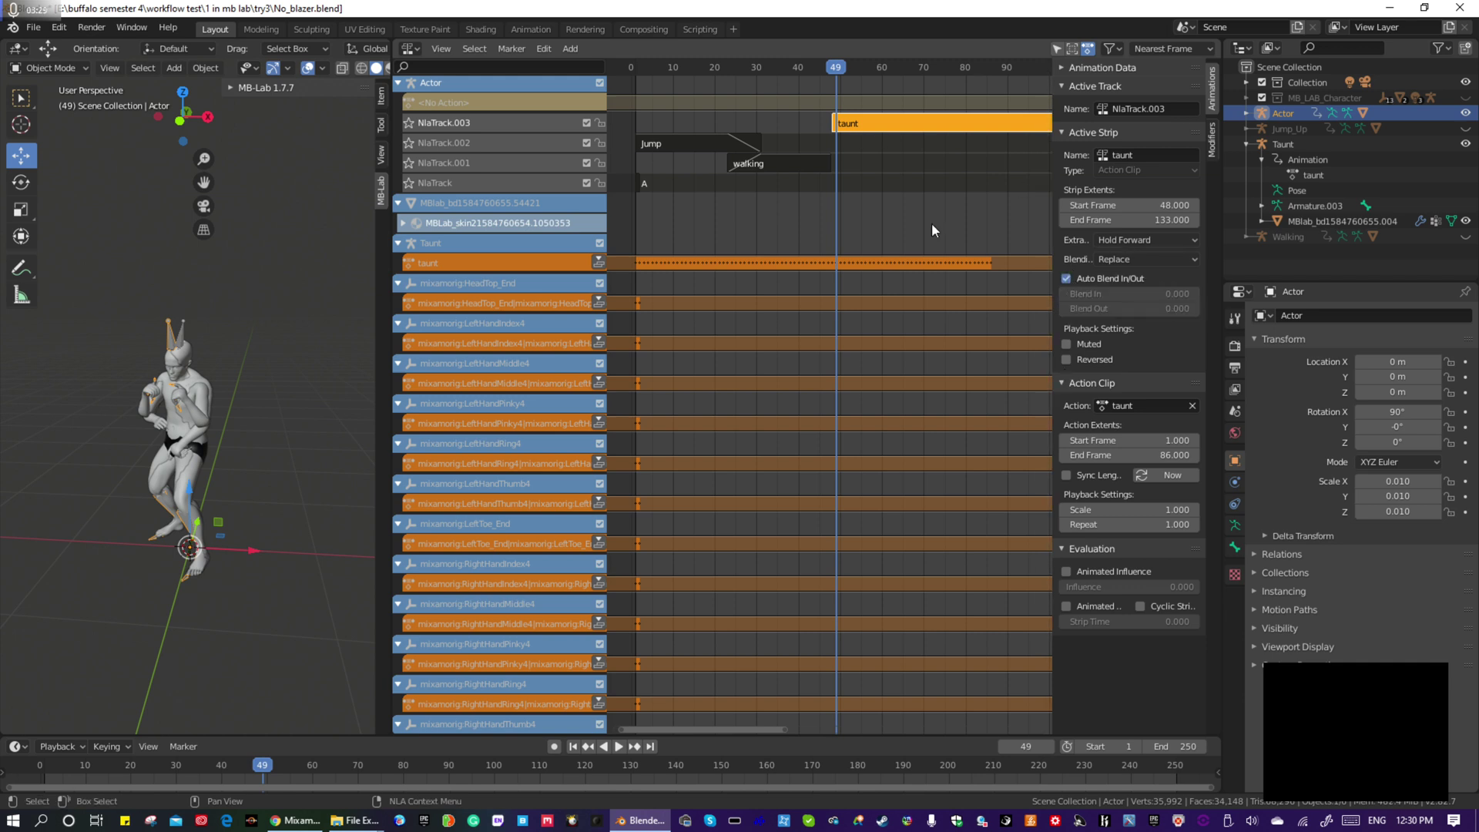
left_click(830, 121)
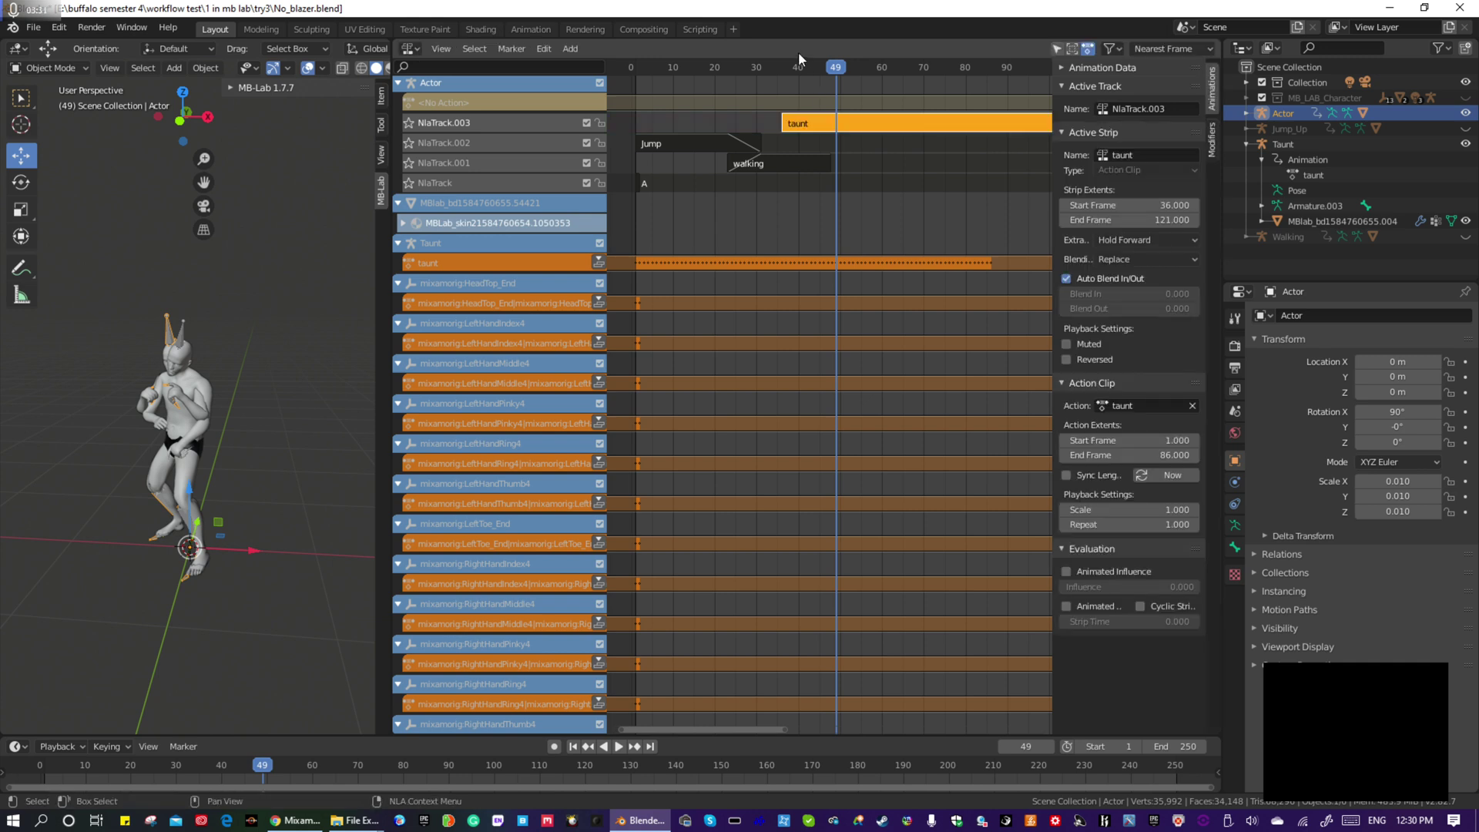
left_click_drag(821, 71, 895, 69)
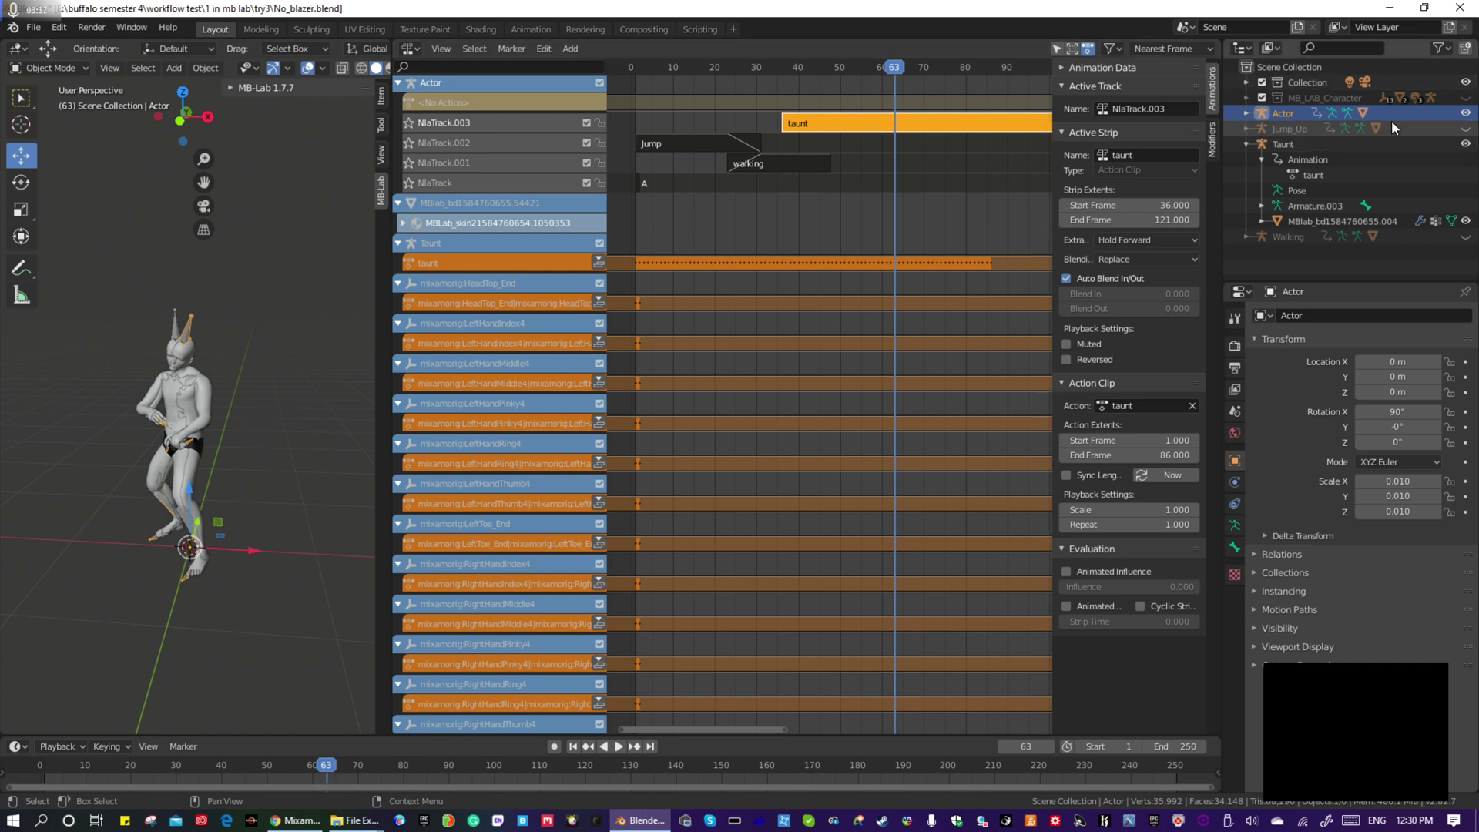
Hide the Taunt armature and its MBlab mesh in the viewport, and collapse the Taunt hierarchy
left_click(1246, 144)
left_click(1247, 145)
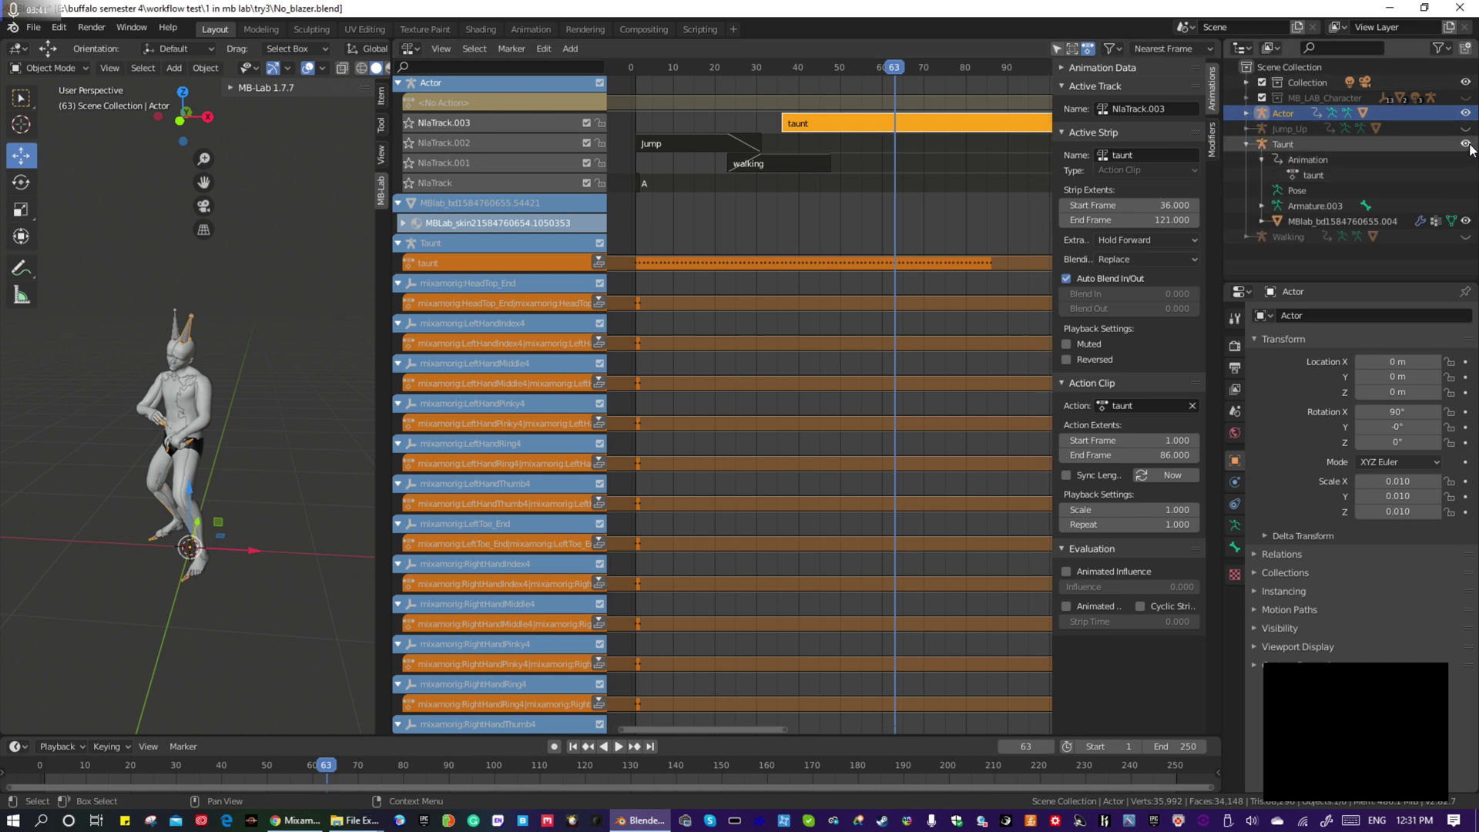
left_click(1466, 221)
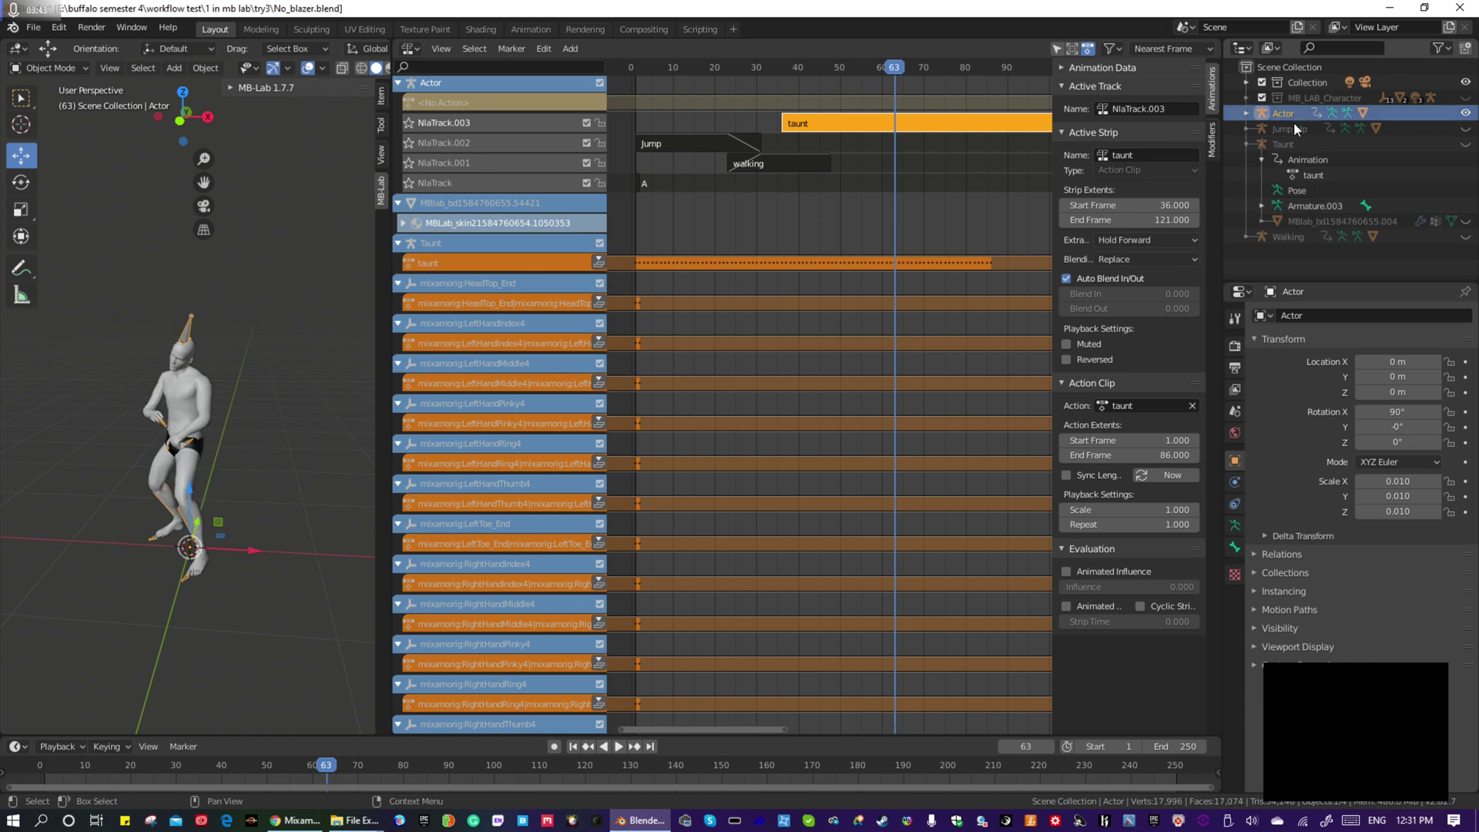
left_click(1247, 145)
Move the taunt strip to start at frame 48 and play back the animation around frame 58
left_click_drag(920, 66, 865, 69)
left_click_drag(937, 123, 986, 121)
key("space")
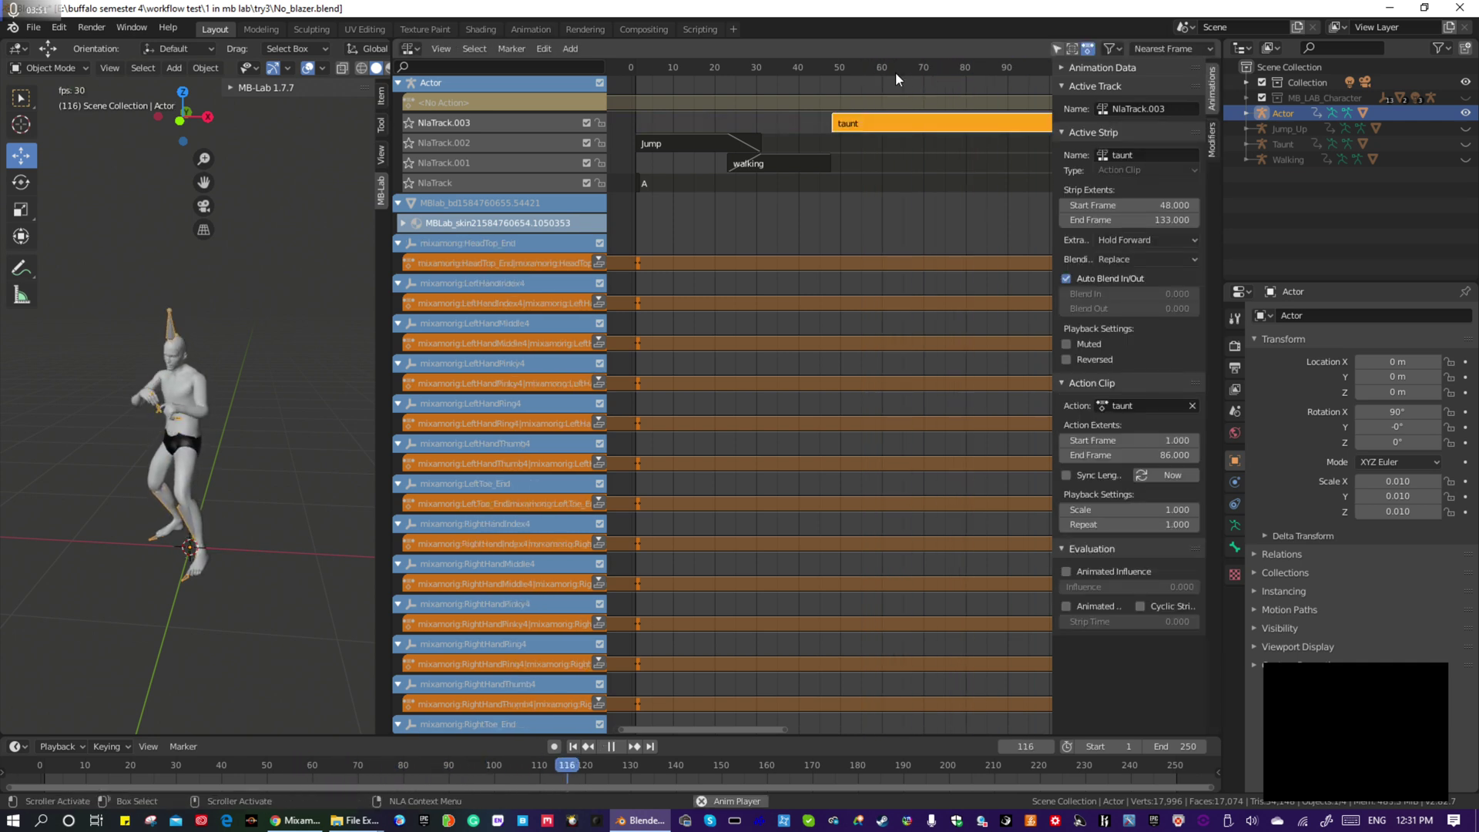
left_click_drag(861, 67, 872, 71)
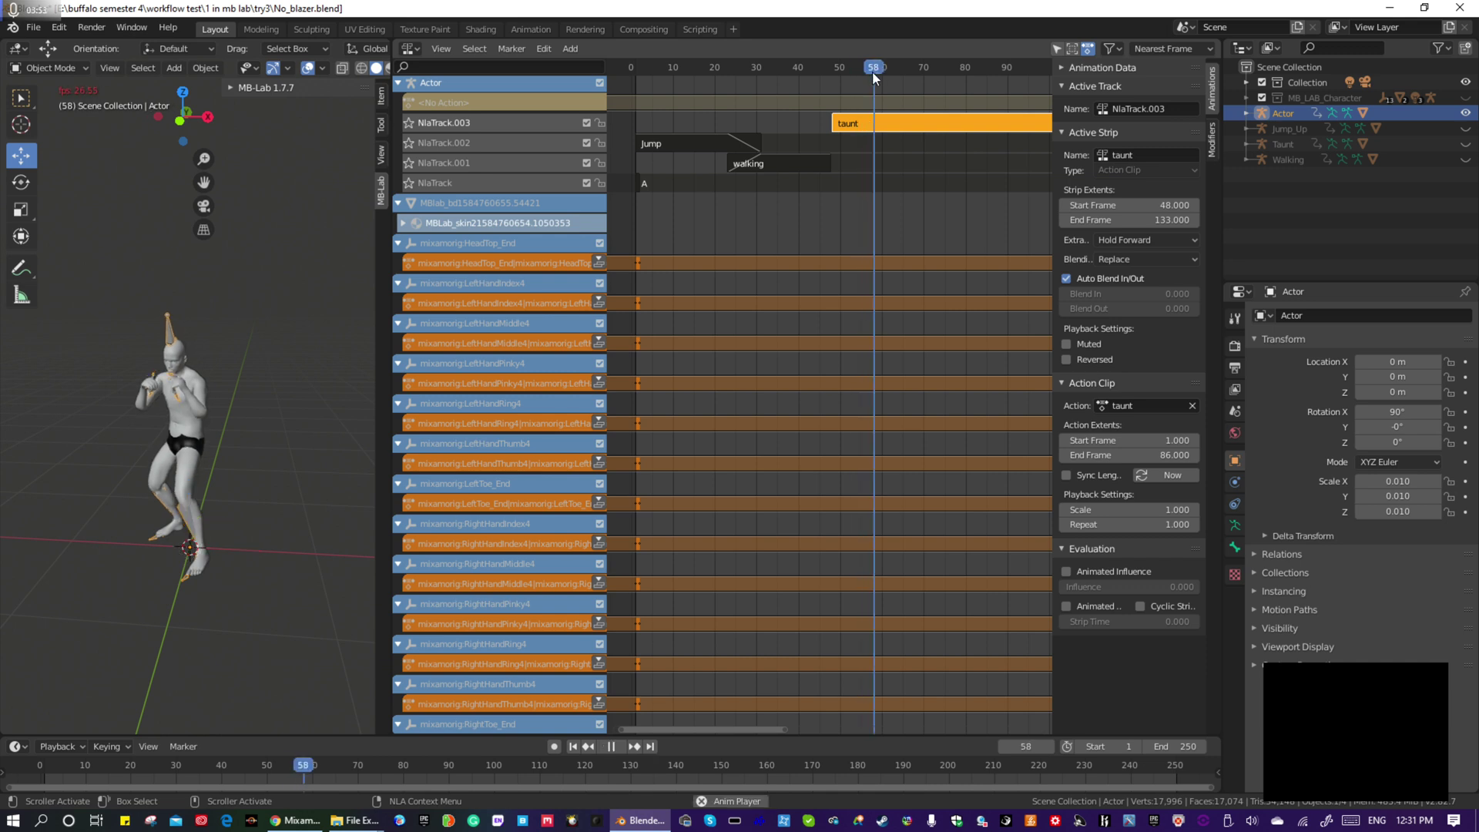
key("space")
Rearrange the Actor's strips so taunt opens the timeline, Jump starts at frame 79 and walking at frame 101
left_click_drag(894, 128, 1030, 145)
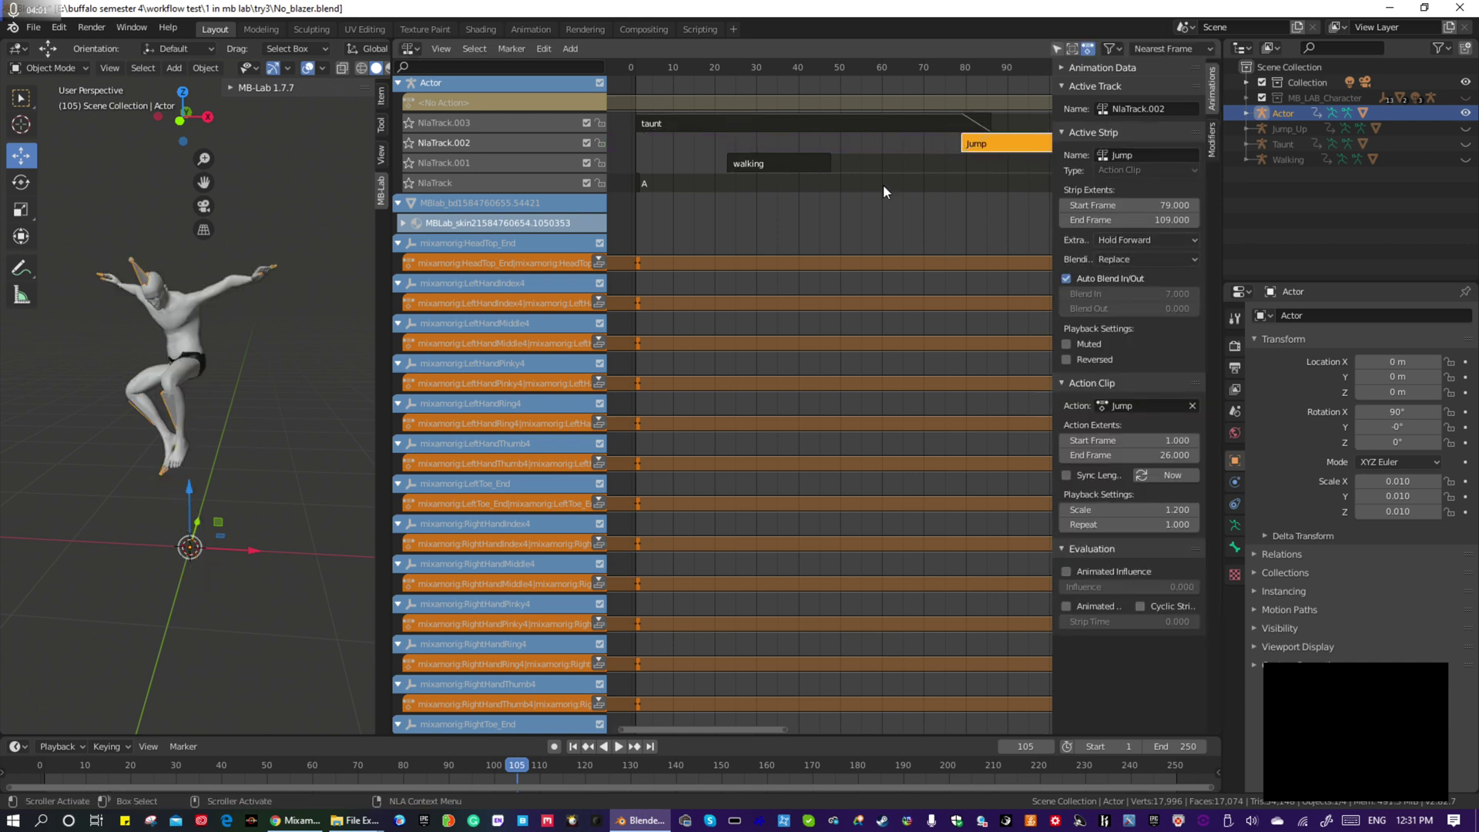
middle_click_drag(882, 191, 774, 192)
left_click_drag(699, 158, 999, 168)
left_click(914, 146)
left_click(905, 166)
Play back the transitions from taunt into Jump and walking
left_click_drag(807, 63, 685, 70)
key("space")
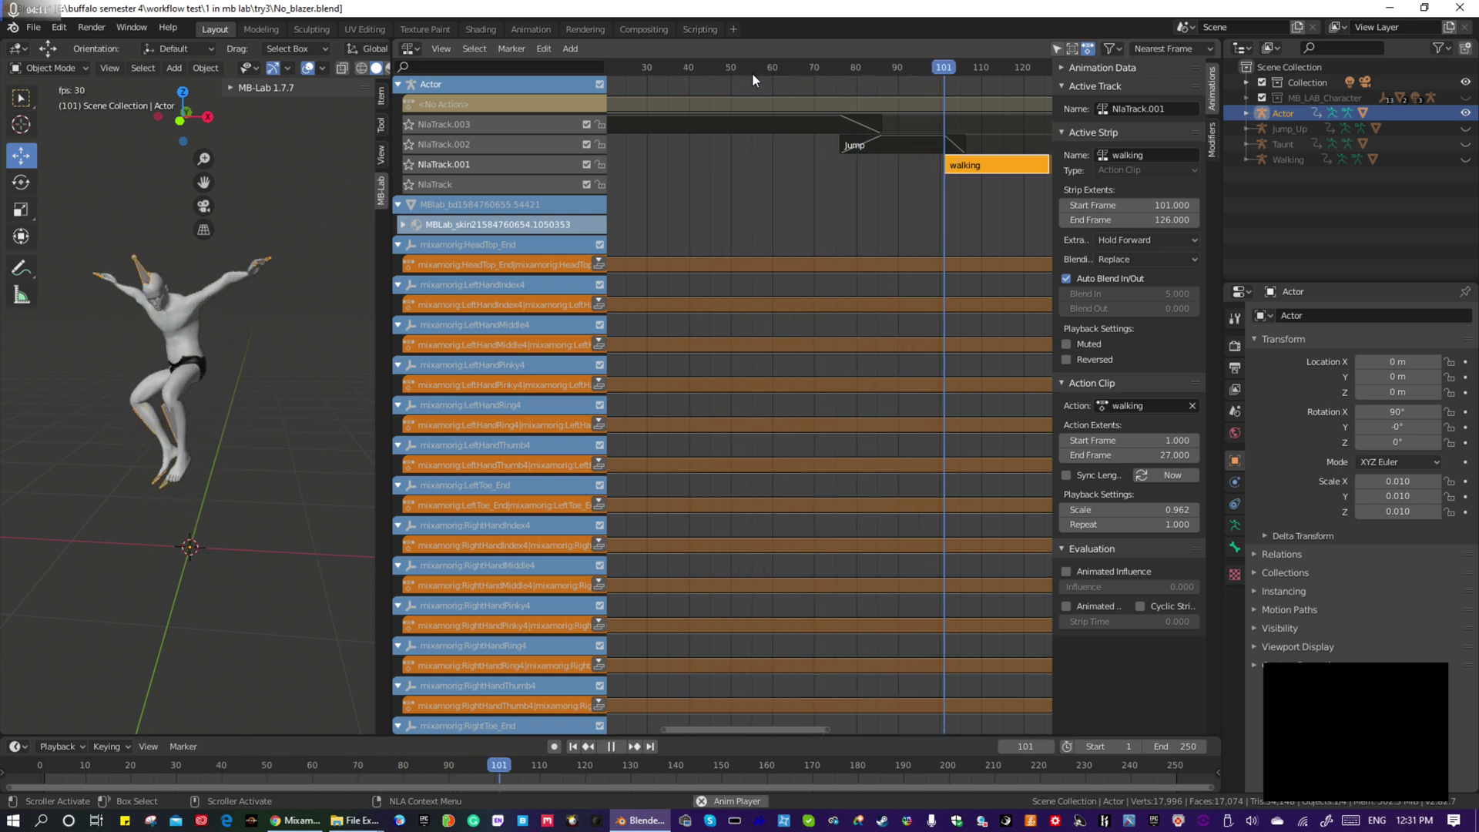
key("space")
left_click_drag(890, 68, 833, 75)
key("space")
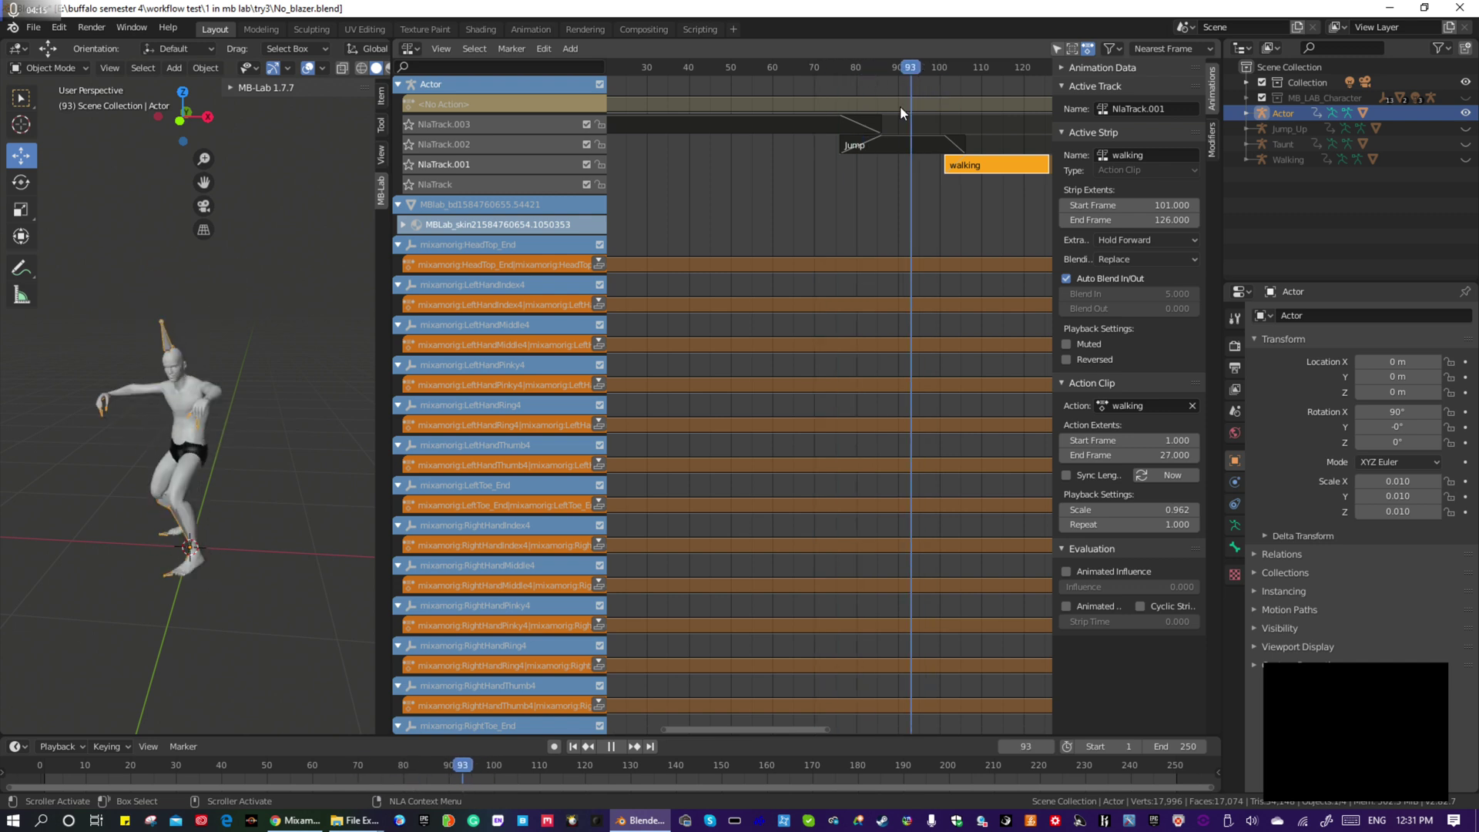
key("Escape")
Swap the two strips after taunt, placing walking at about frame 73 and Jump at frame 94
left_click_drag(903, 145, 641, 160)
left_click(641, 160)
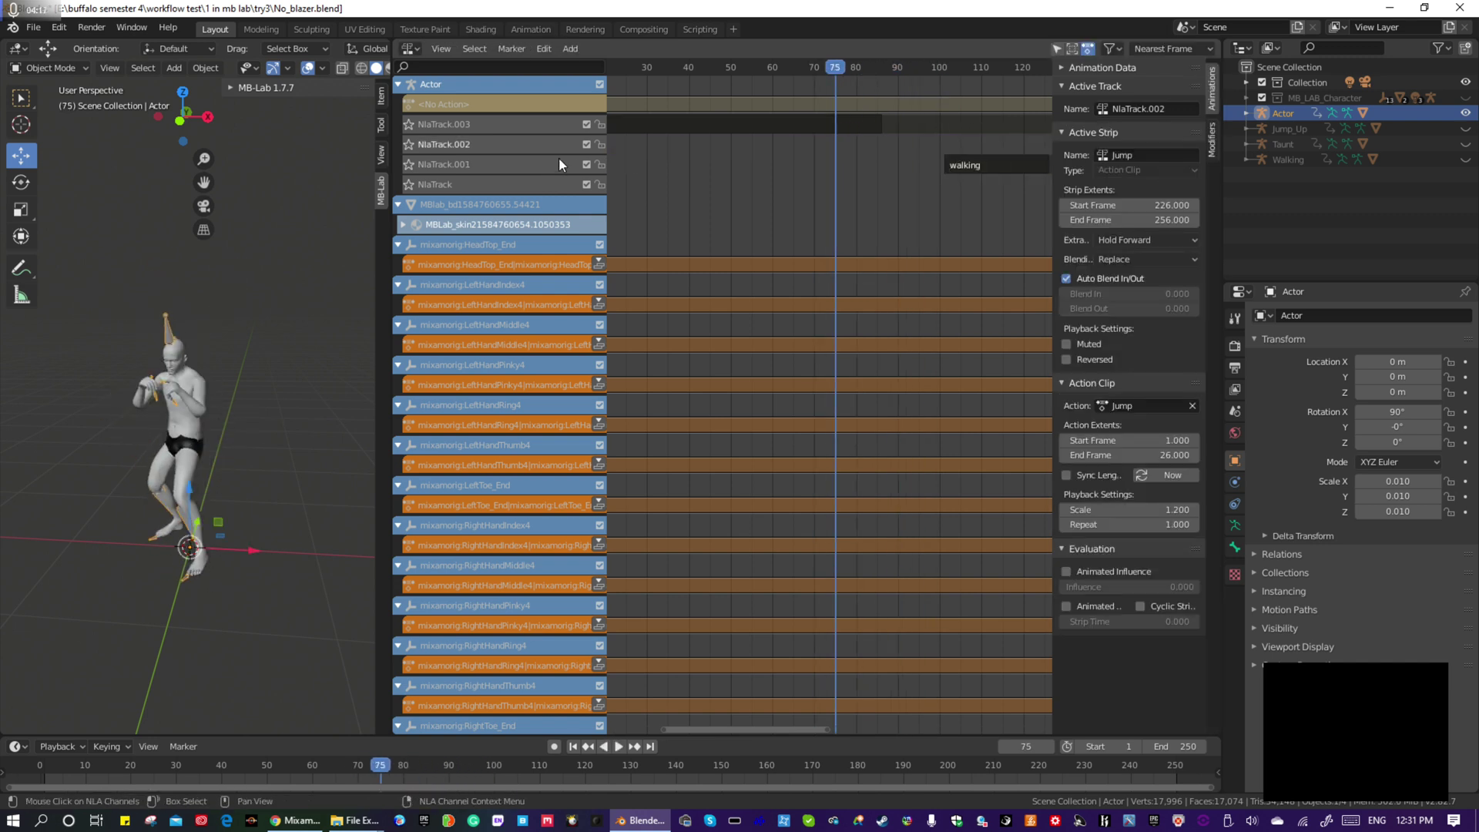
scroll(953, 188, "down", 5)
scroll(956, 199, "down", 3)
left_click_drag(875, 164, 846, 165)
left_click_drag(987, 145, 850, 143)
scroll(884, 139, "up", 2)
scroll(862, 141, "up", 3)
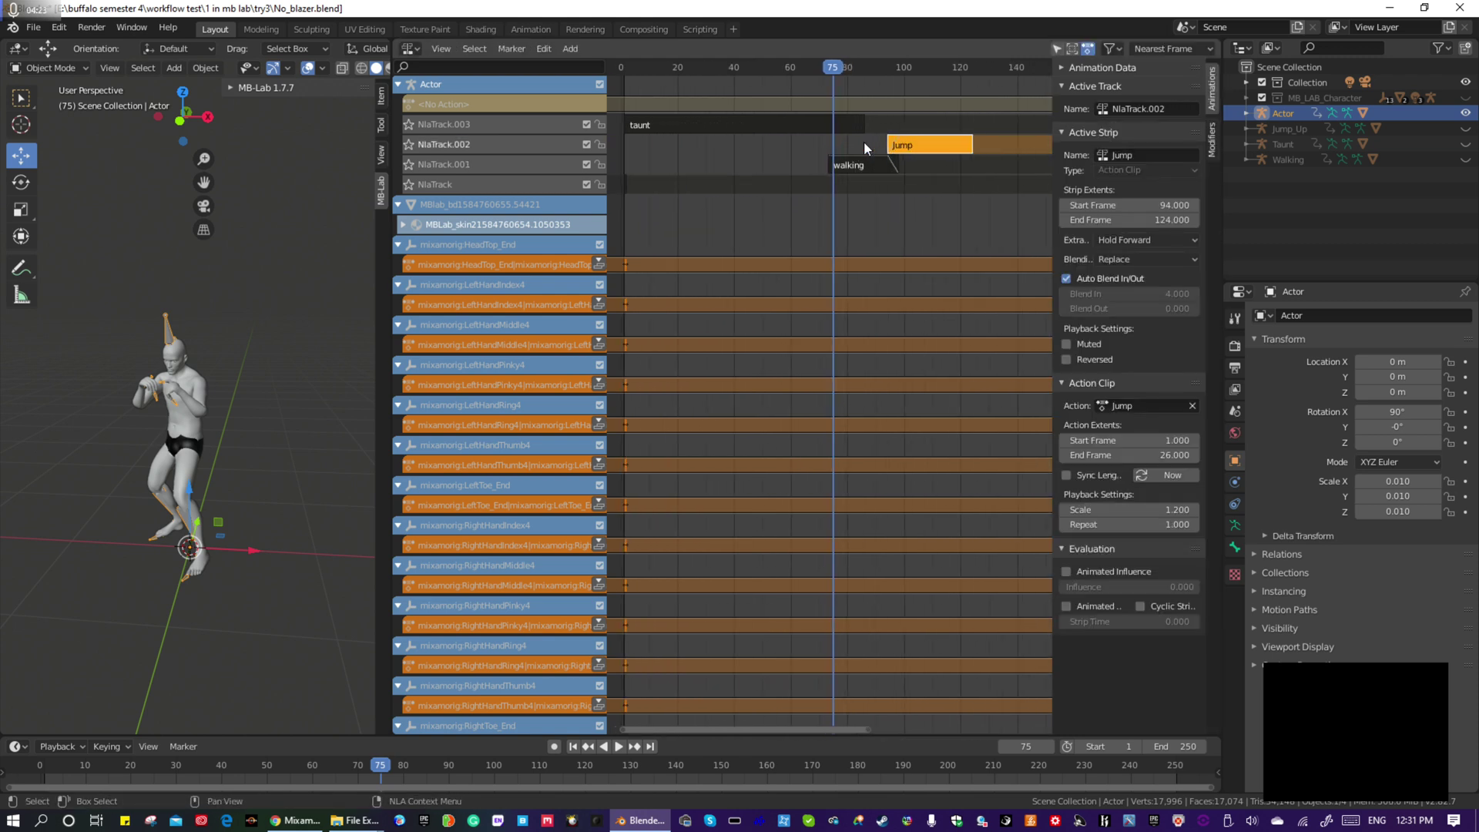
Play back the new order, then move Jump out to about frame 133 and walking to start at frame 83
left_click(757, 67)
key("space")
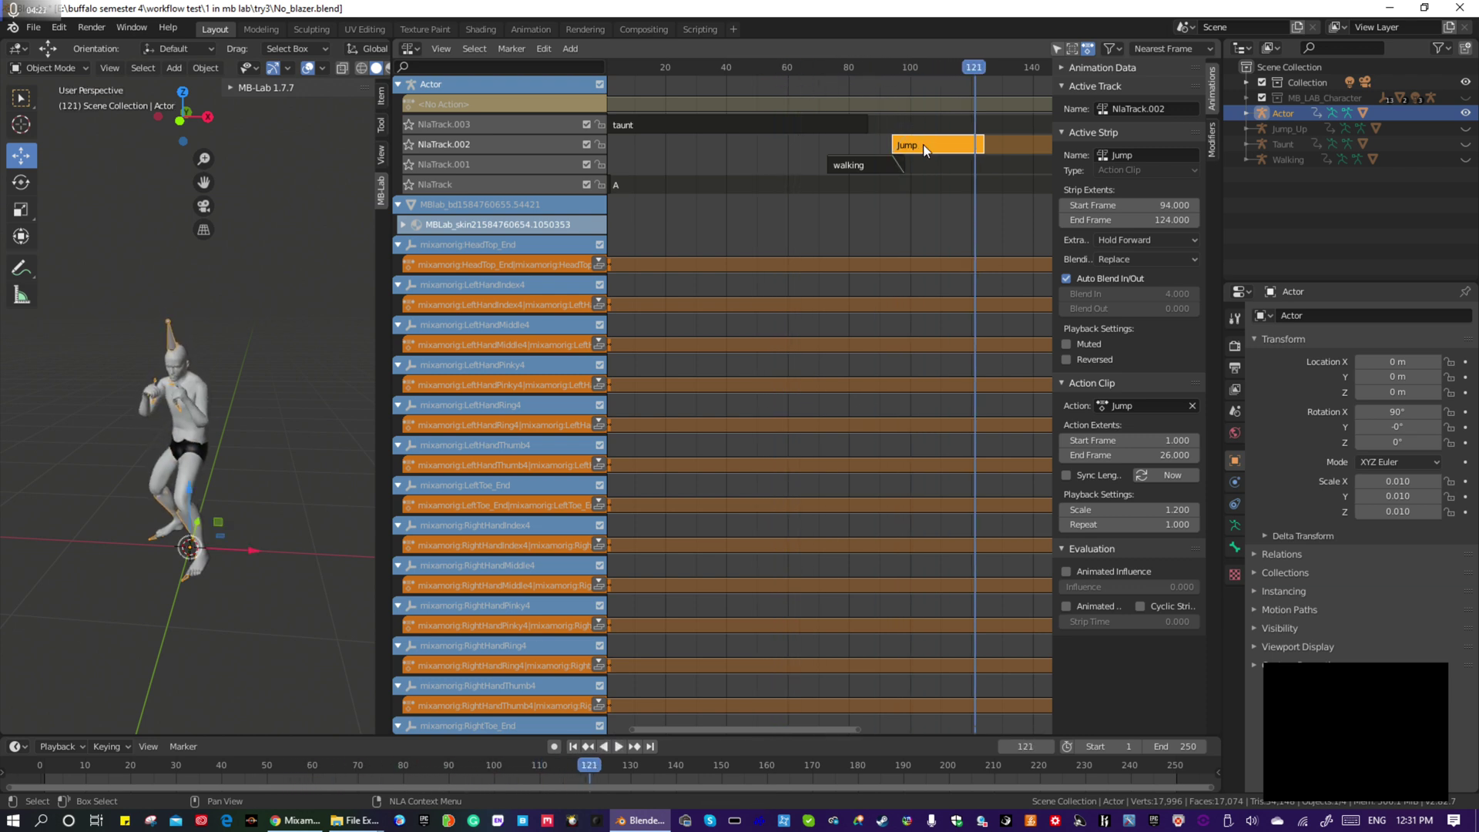
key("ctrl+z")
left_click(816, 67)
key("space")
key("space")
left_click_drag(877, 165, 907, 166)
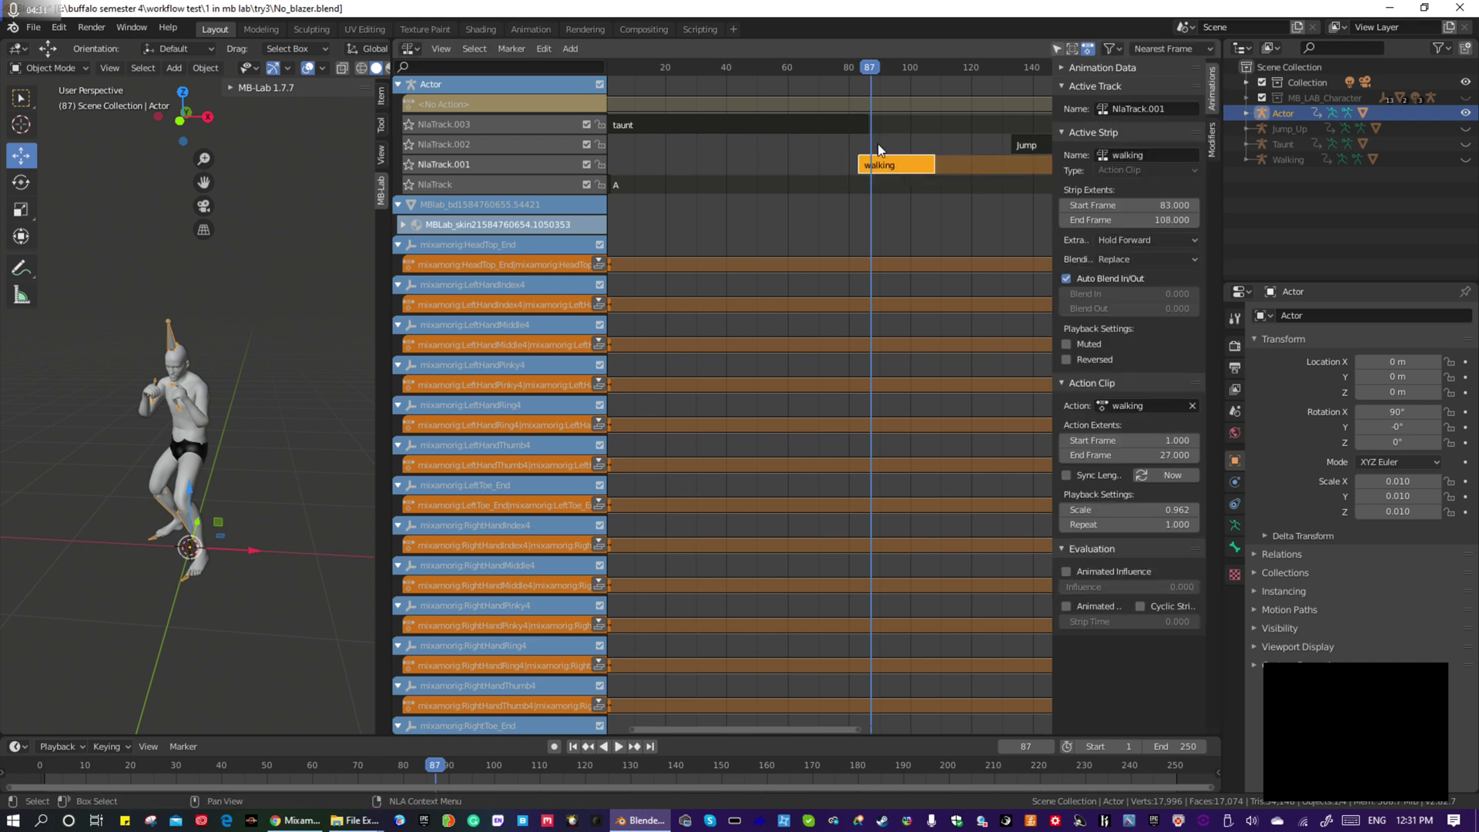
Replay the transition from taunt to walking while checking the NlaTrack.002 and NlaTrack.003 tracks
left_click_drag(872, 68, 834, 69)
key("space")
key("space")
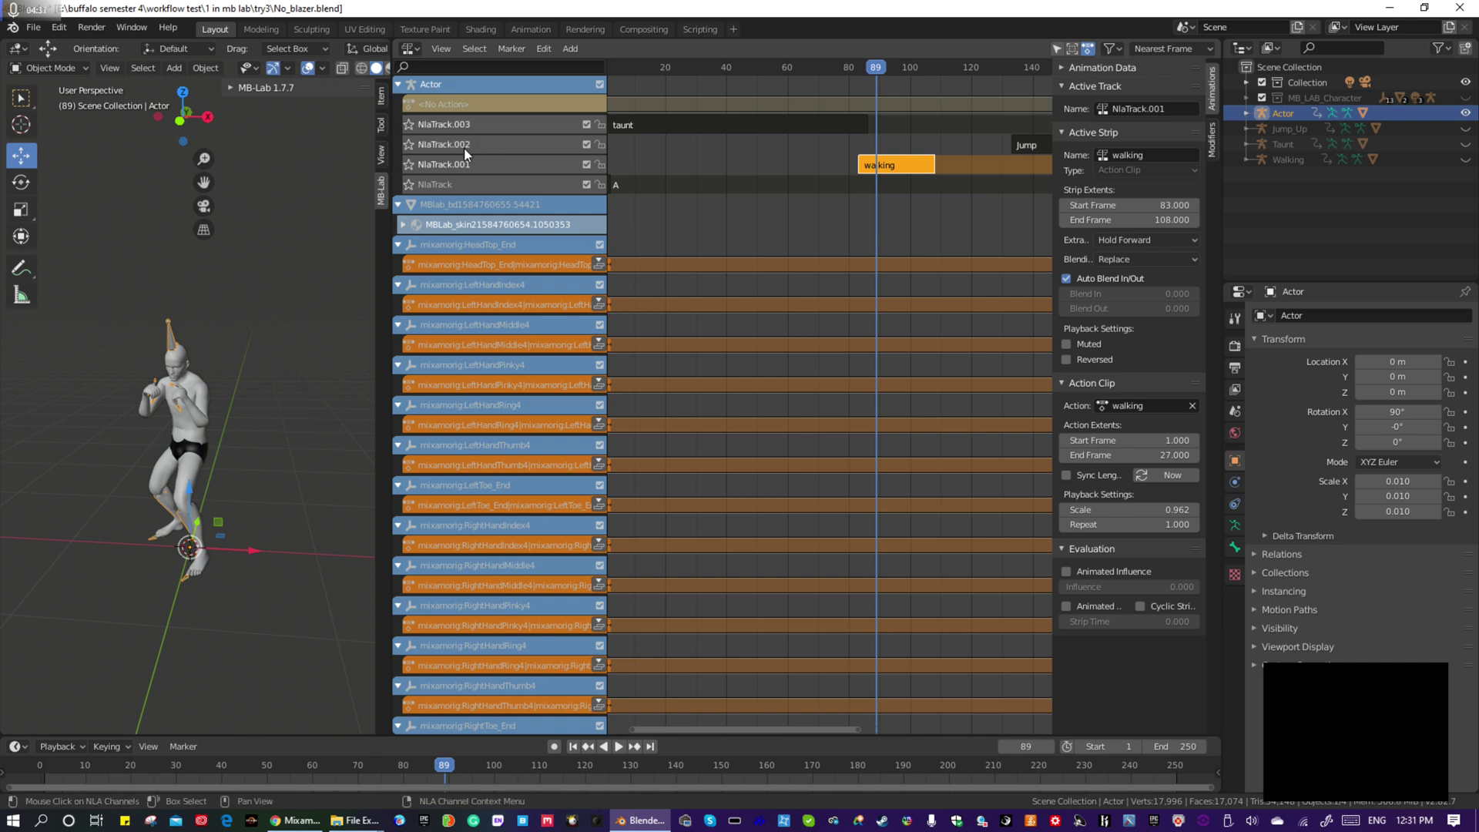
left_click(462, 145)
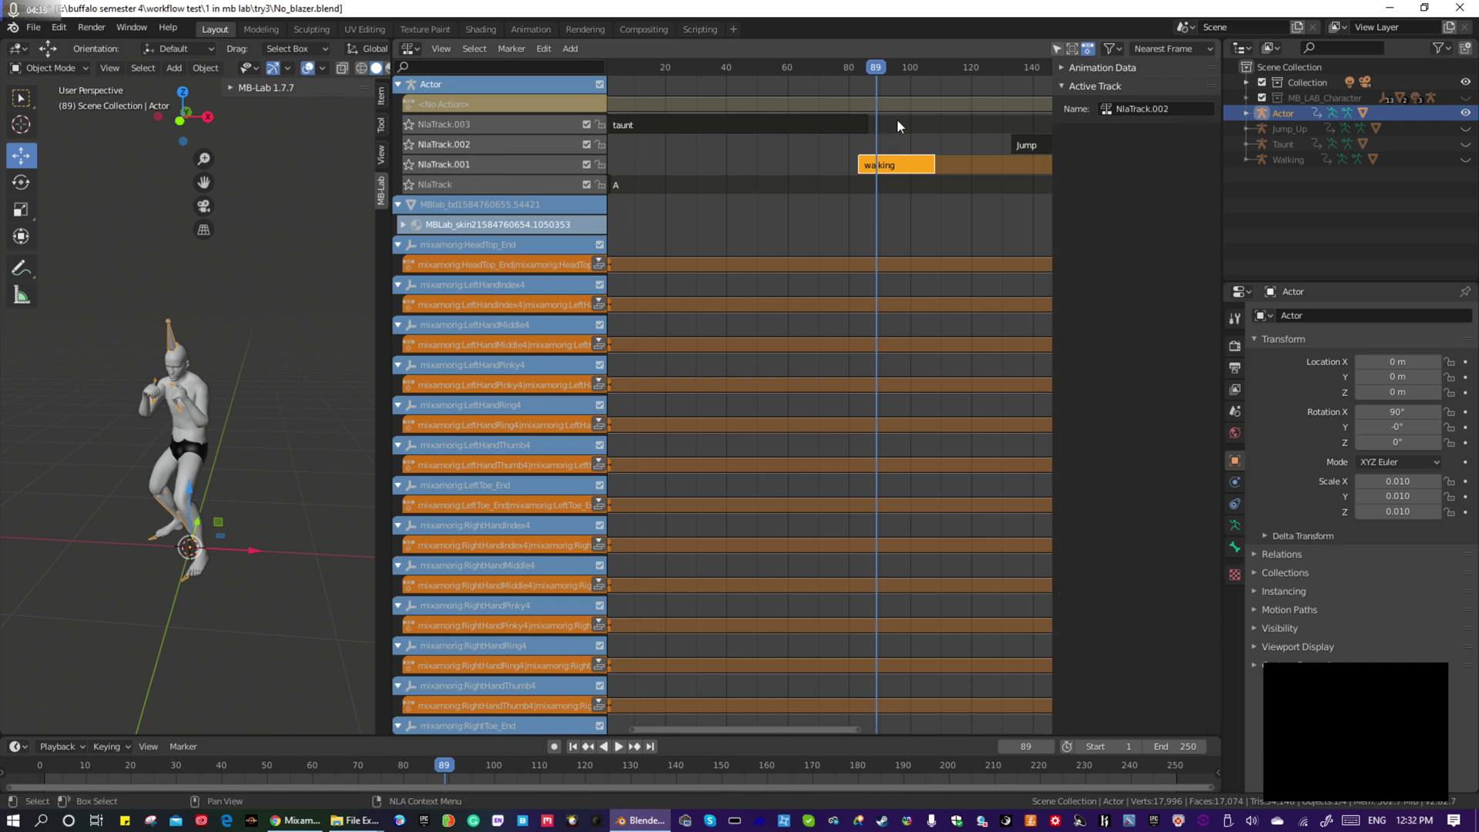
key("space")
key("space")
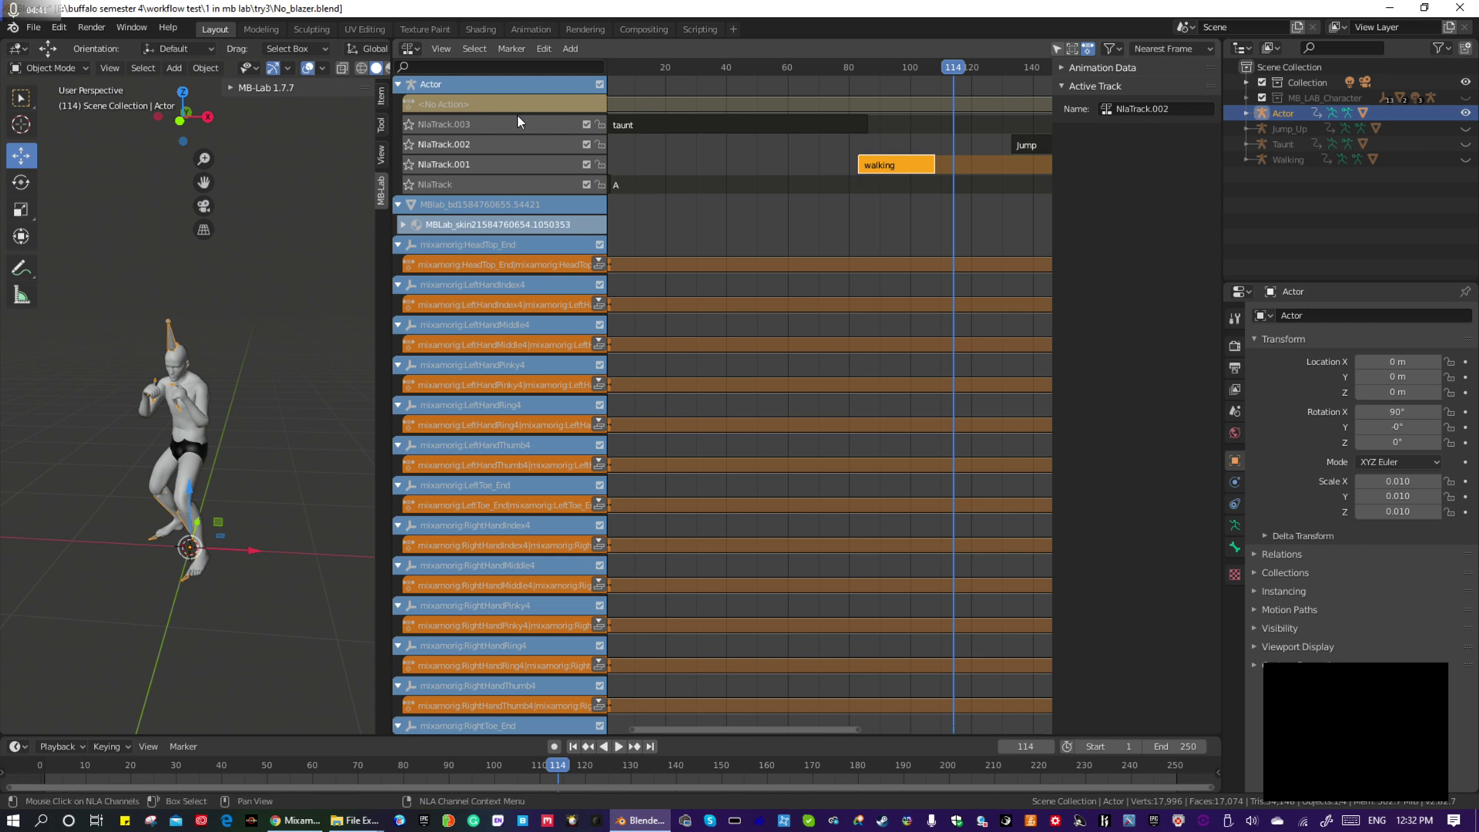
left_click_drag(932, 72, 804, 74)
key("space")
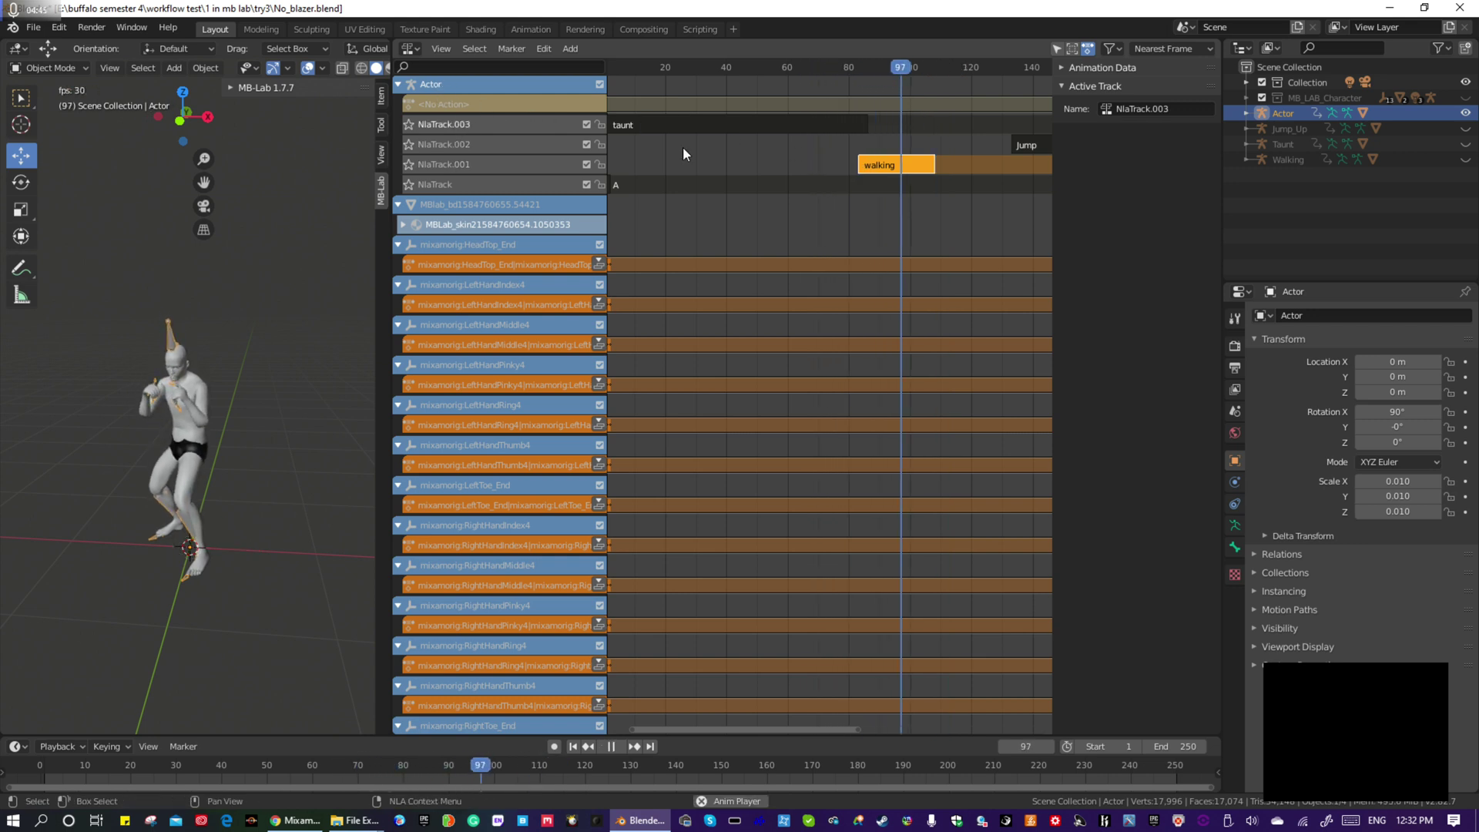
key("space")
Move NlaTrack.002 down one place in the track order, below NlaTrack.001
left_click(478, 144)
right_click(477, 143)
mouse_move(477, 145)
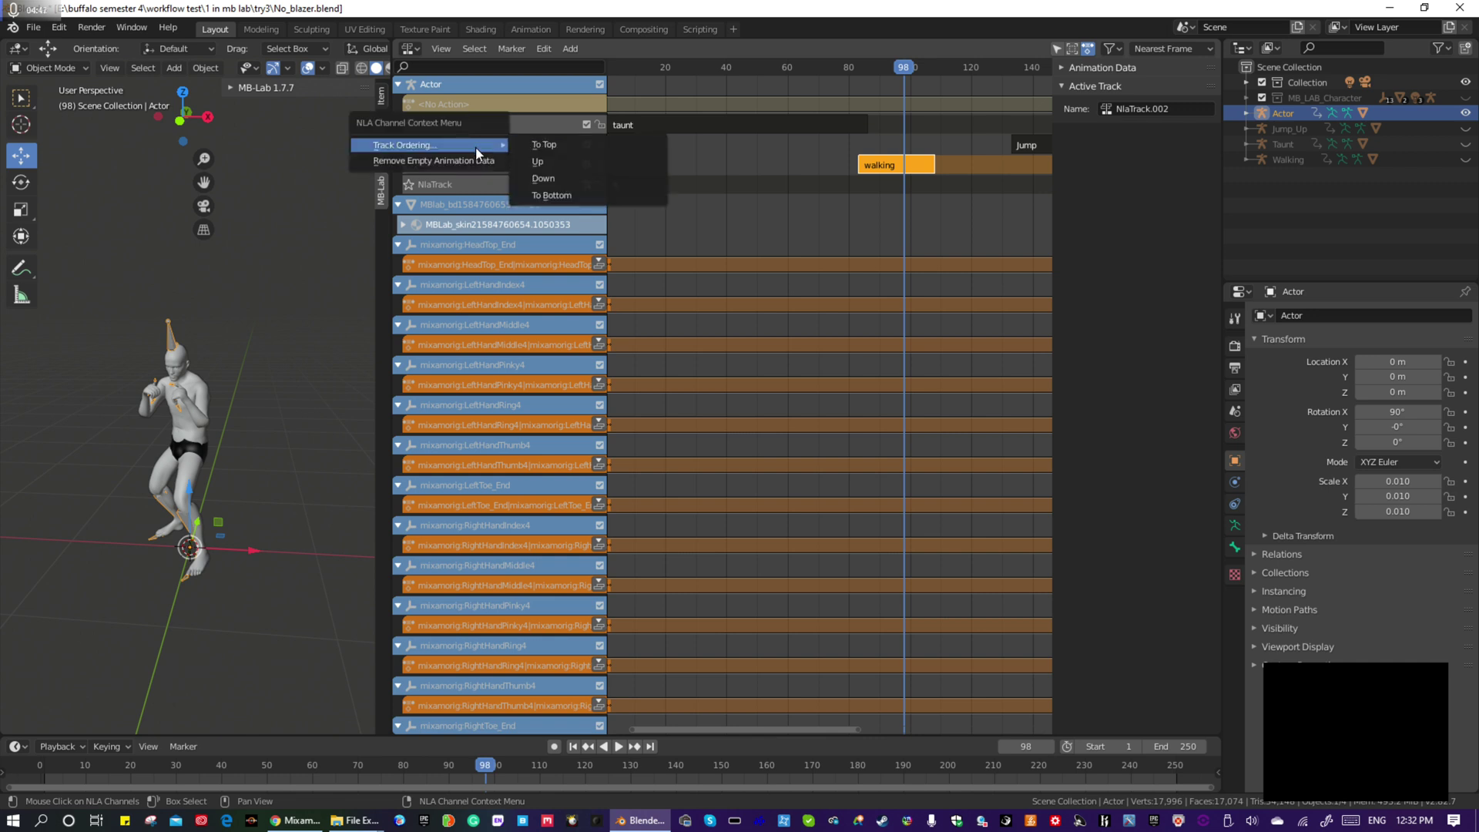
left_click(546, 178)
Shift the walking strip to start at frame 77, overlapping the end of taunt, and play back the blend
left_click_drag(894, 68, 820, 80)
key("space")
left_click_drag(899, 150, 889, 154)
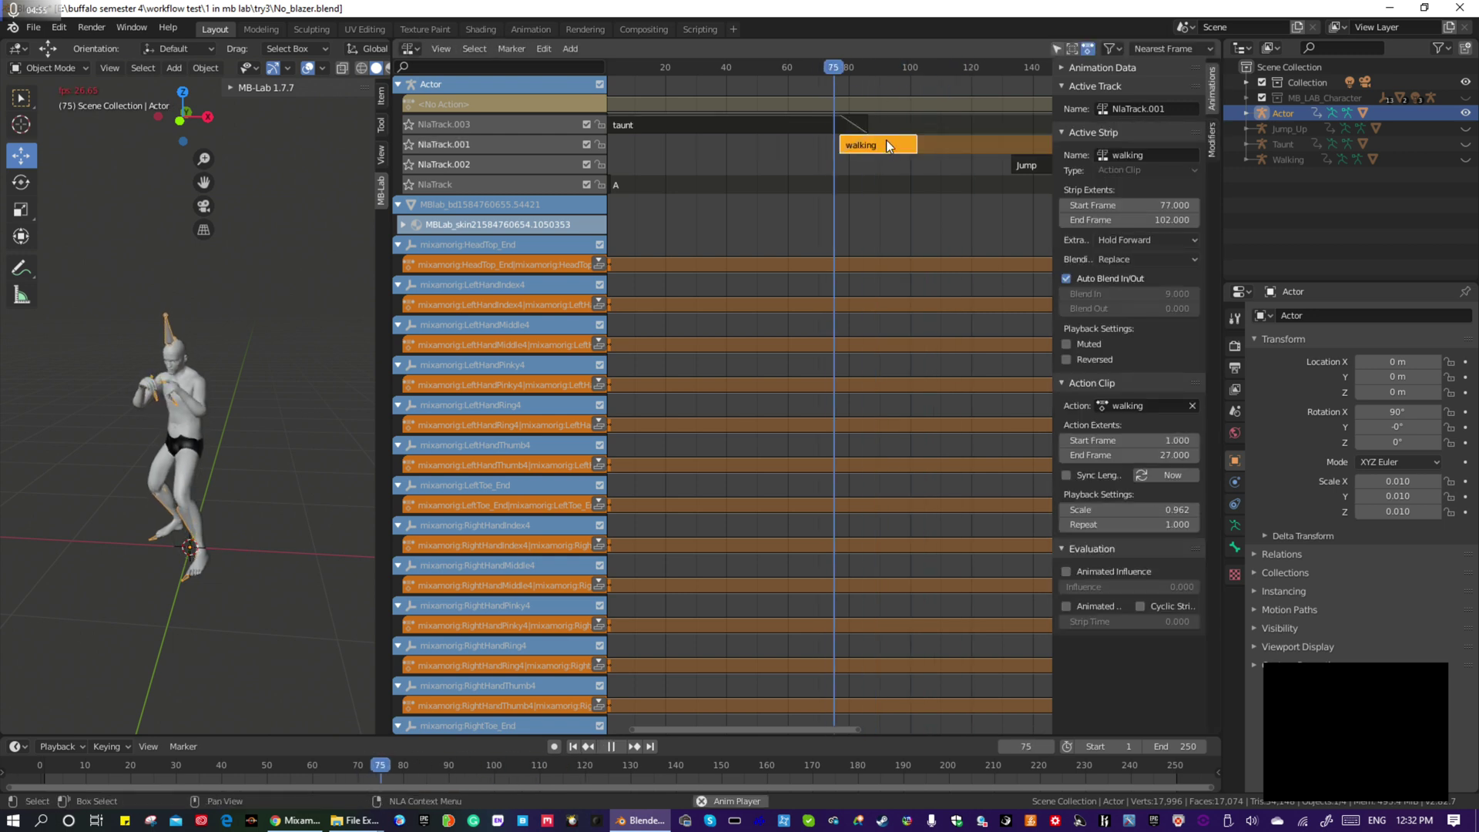
left_click(820, 71)
left_click(825, 67)
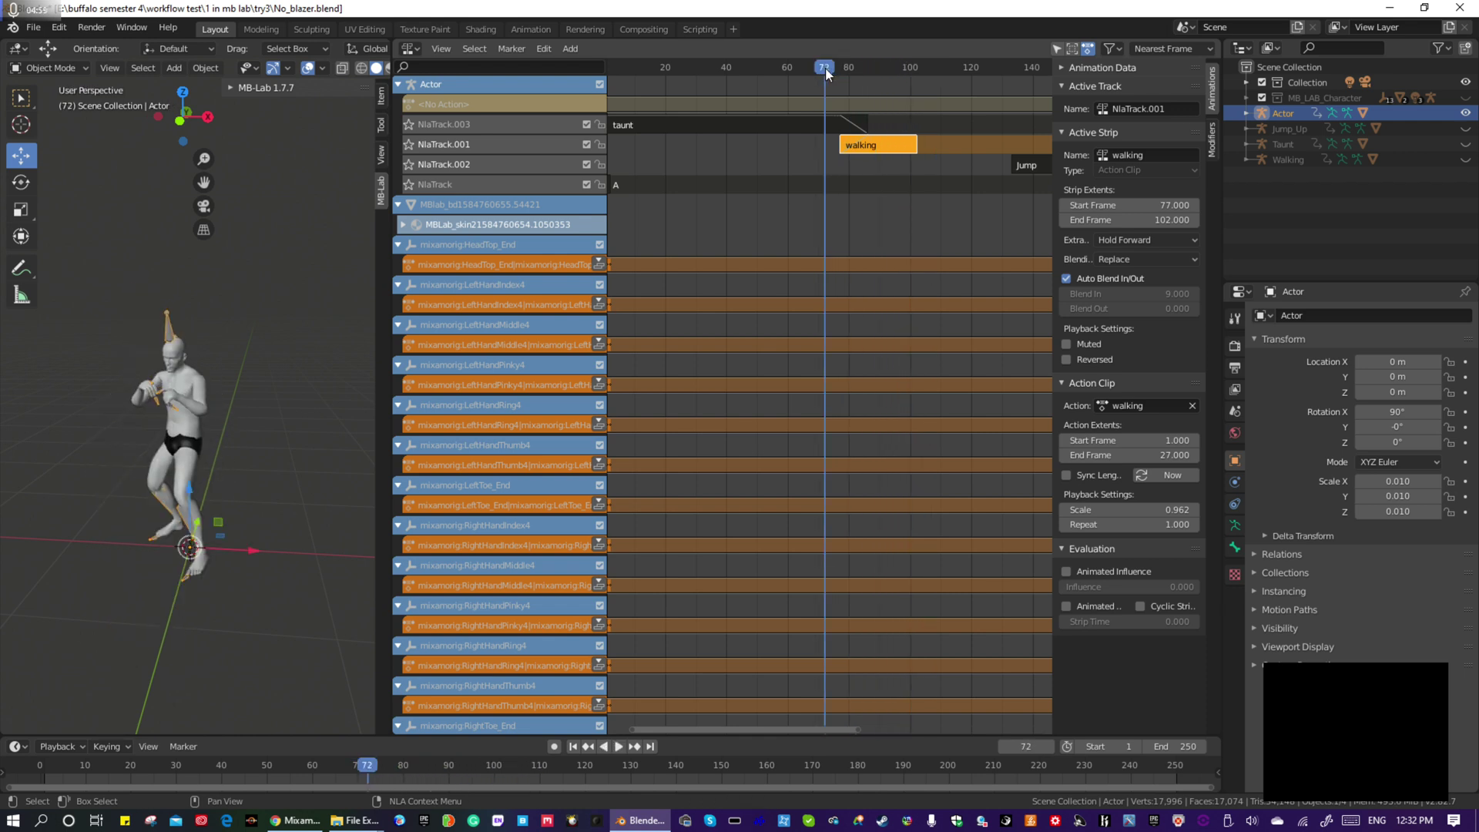
left_click_drag(840, 66, 603, 74)
left_click(621, 67)
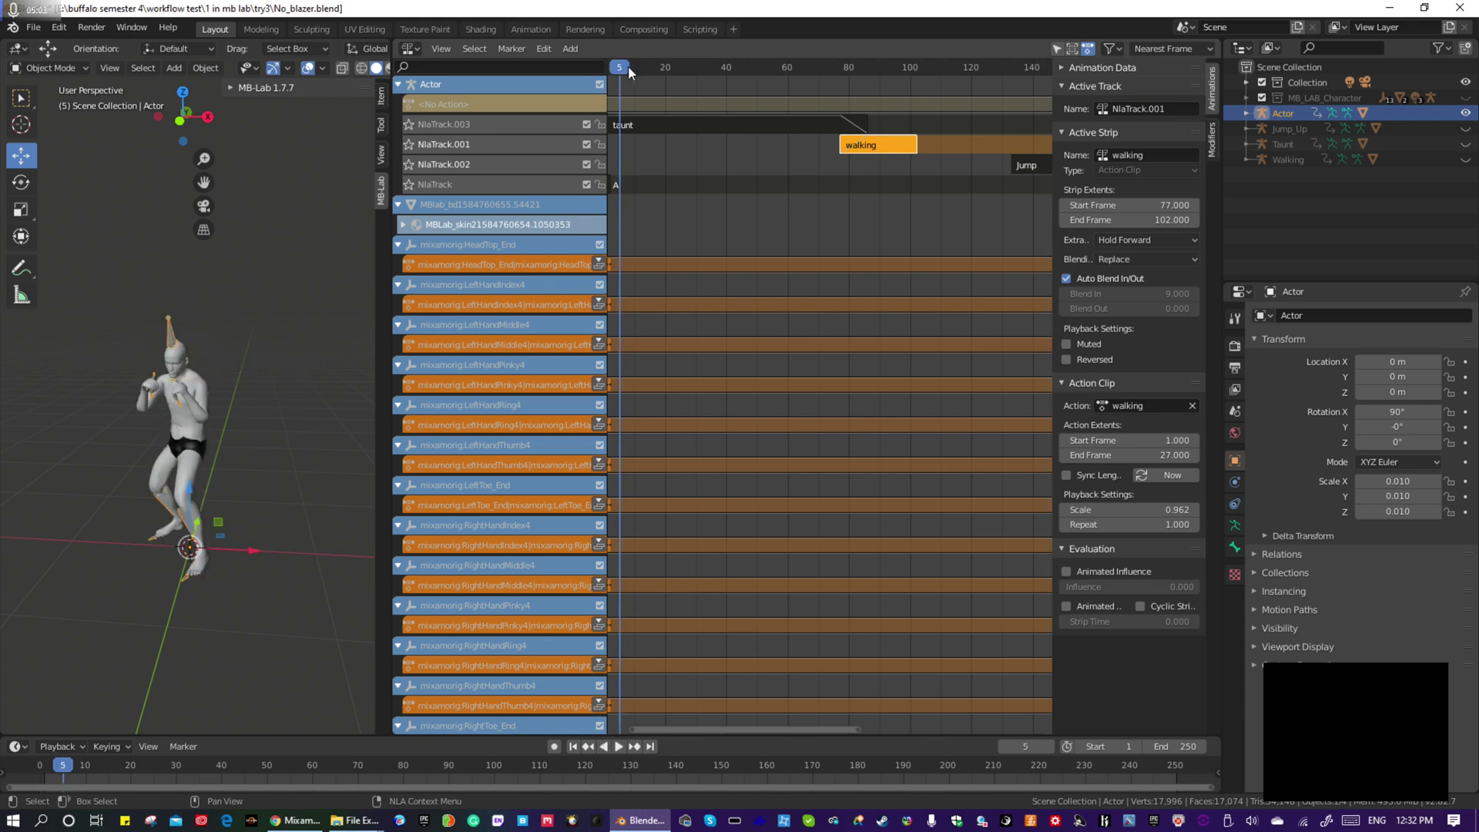
key("space")
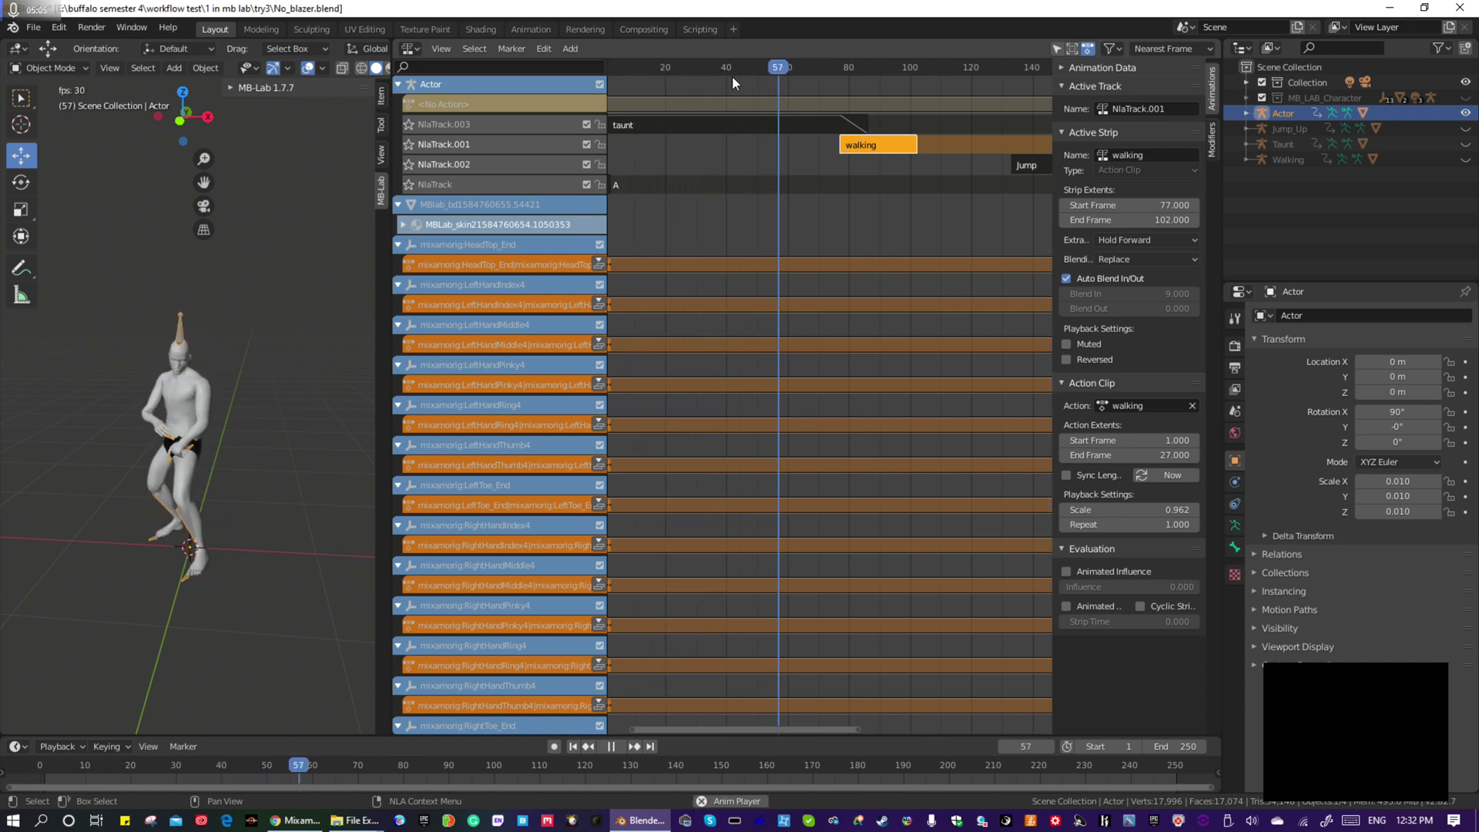
key("space")
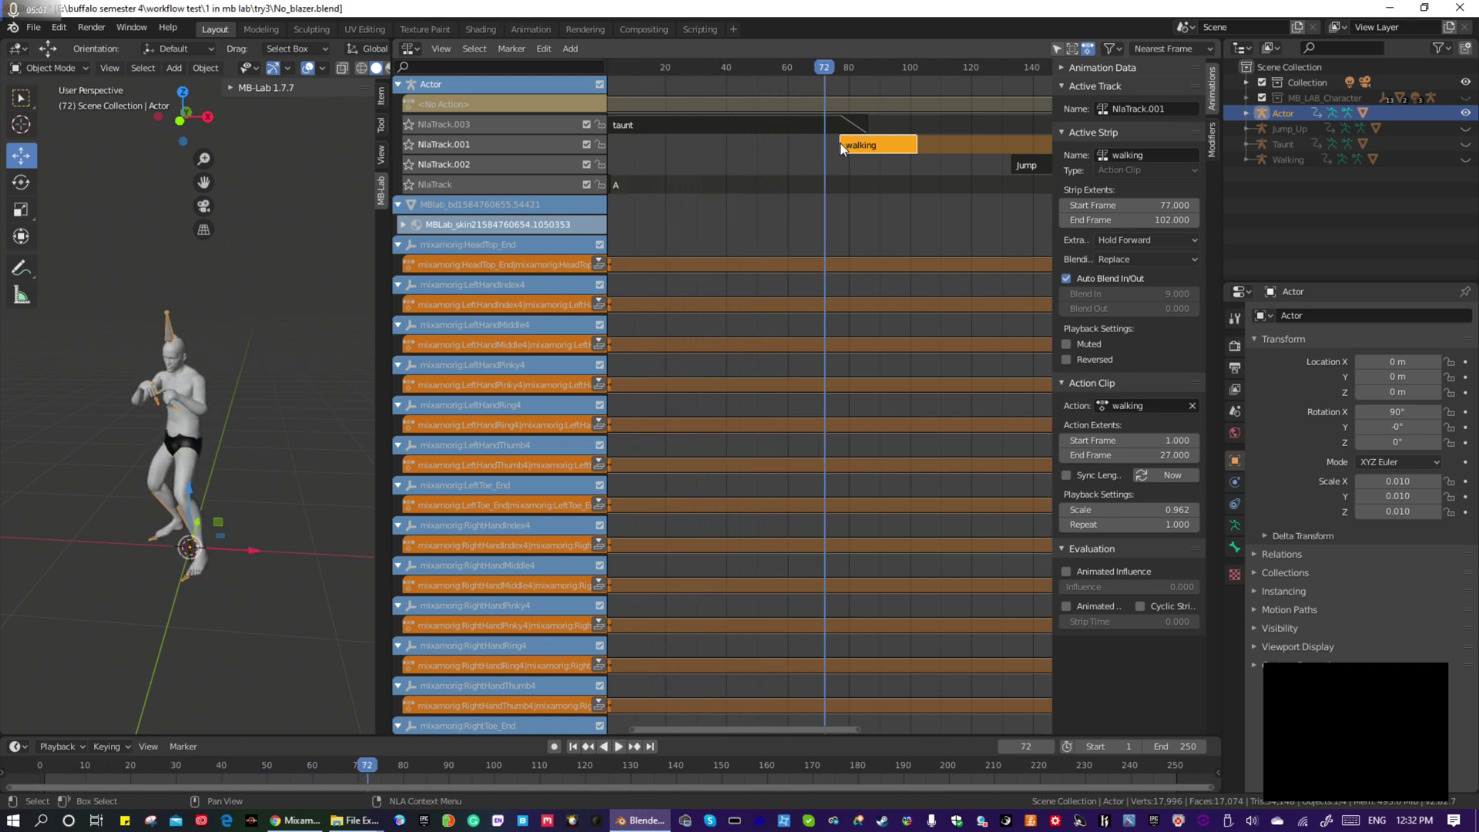
Set the walking strip to run from frame 46.5 to frame 108 and play back the longer blend with taunt
left_click_drag(841, 147, 859, 149)
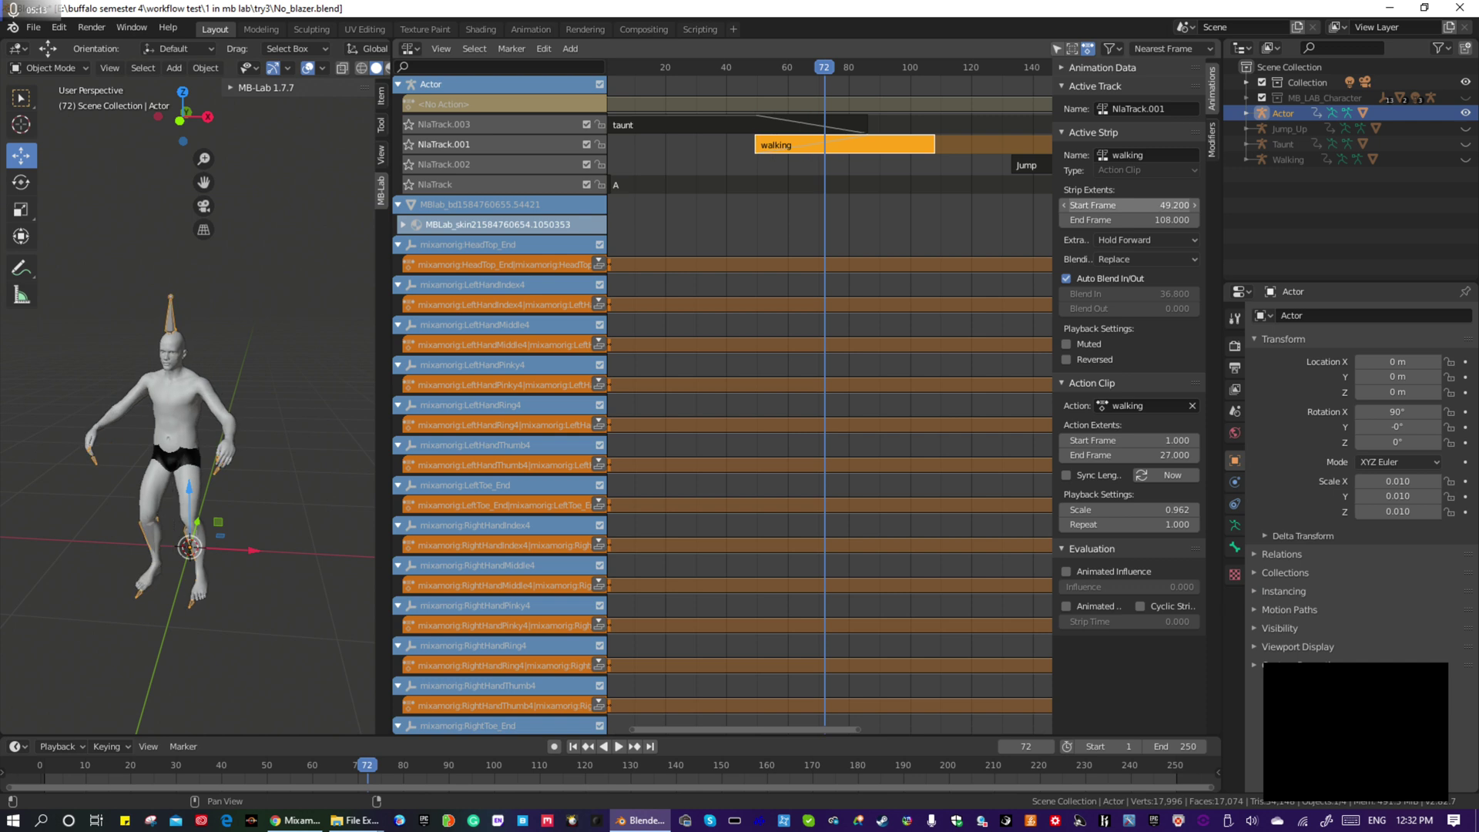
left_click(660, 68)
key("space")
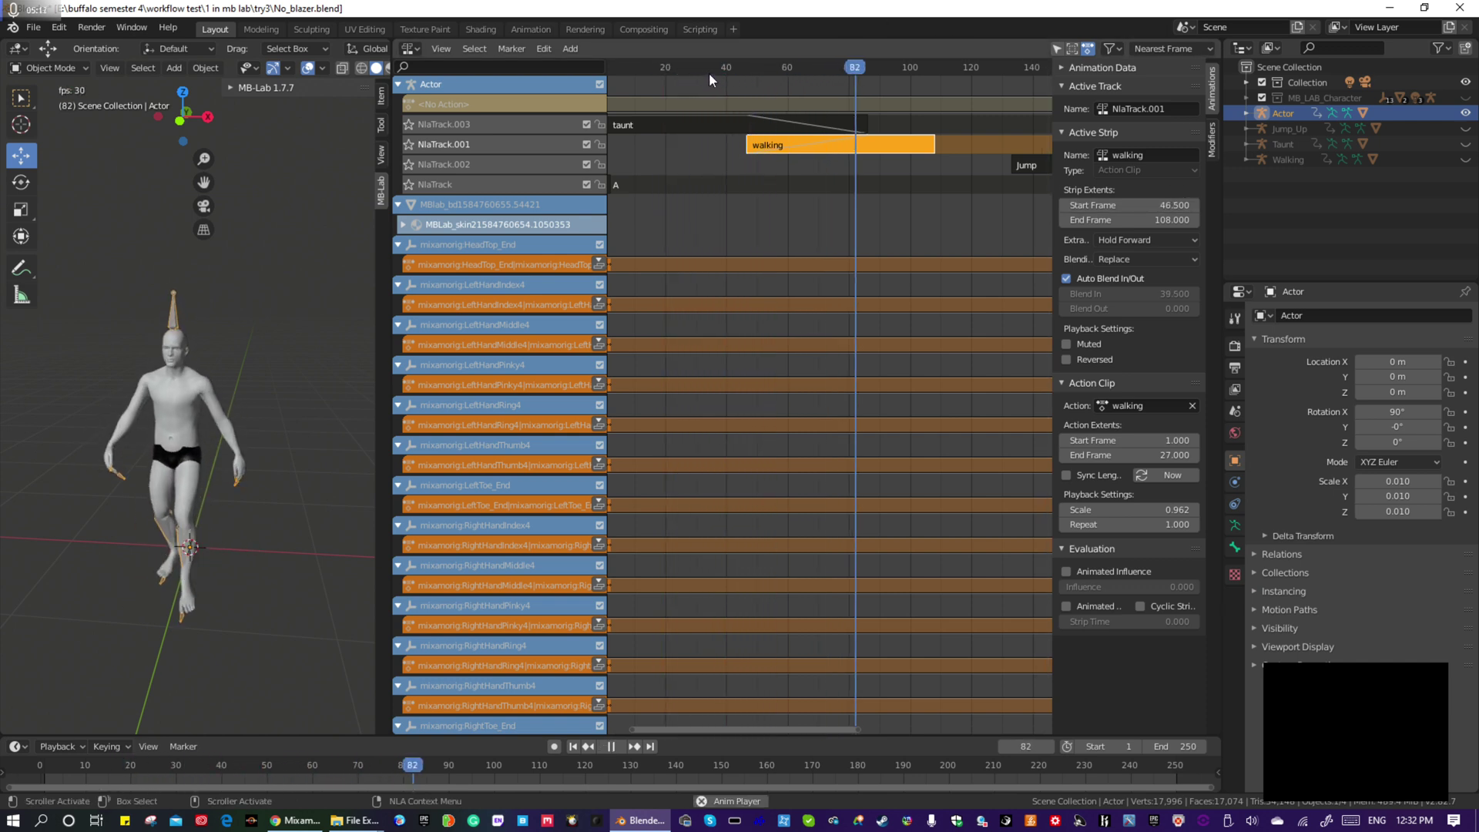
key("space")
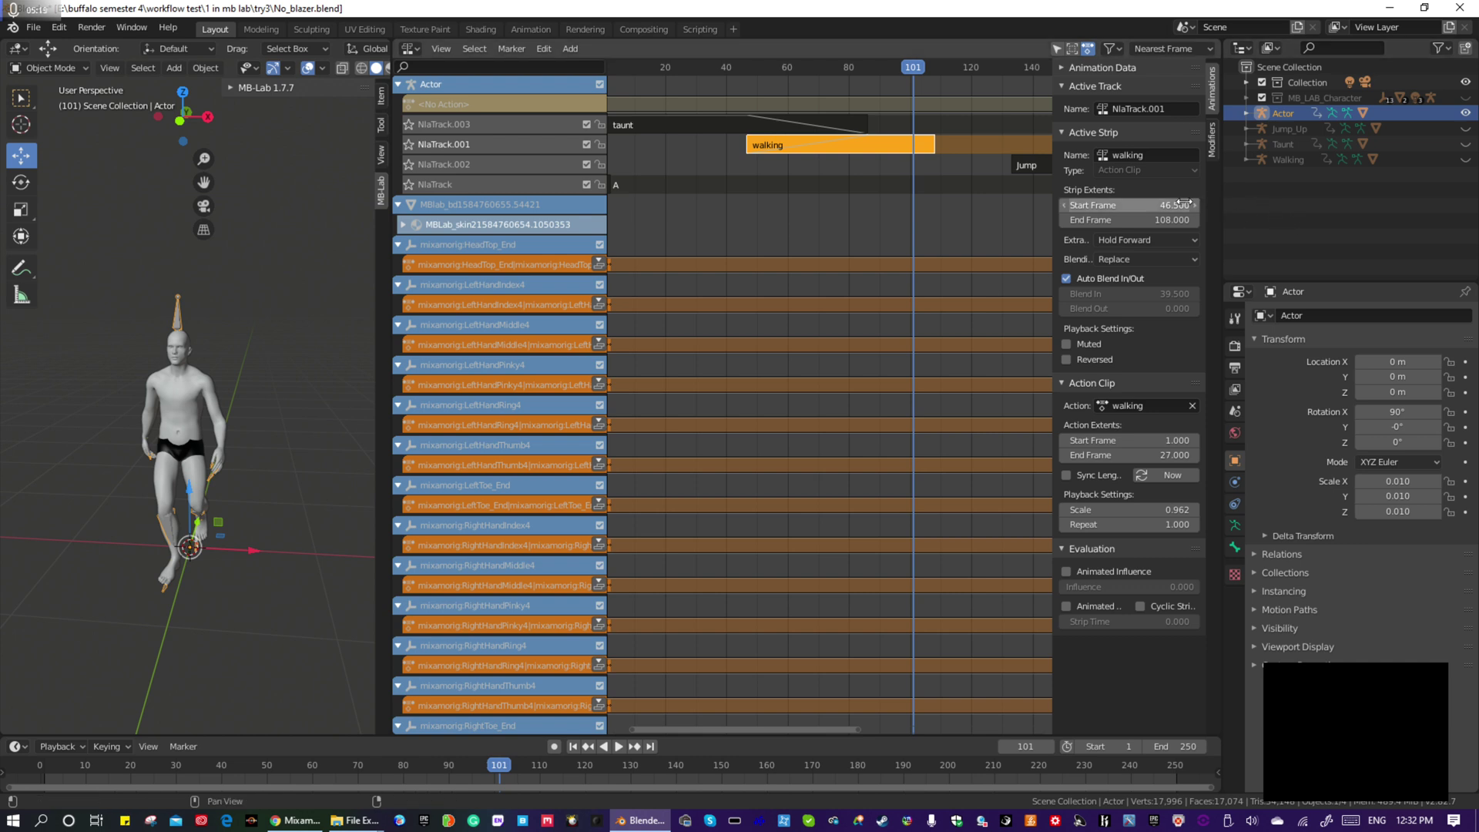
Try extending the walking strip back to start at frame 32.4 and play back the longer blend with taunt
left_click_drag(1129, 204, 1089, 205)
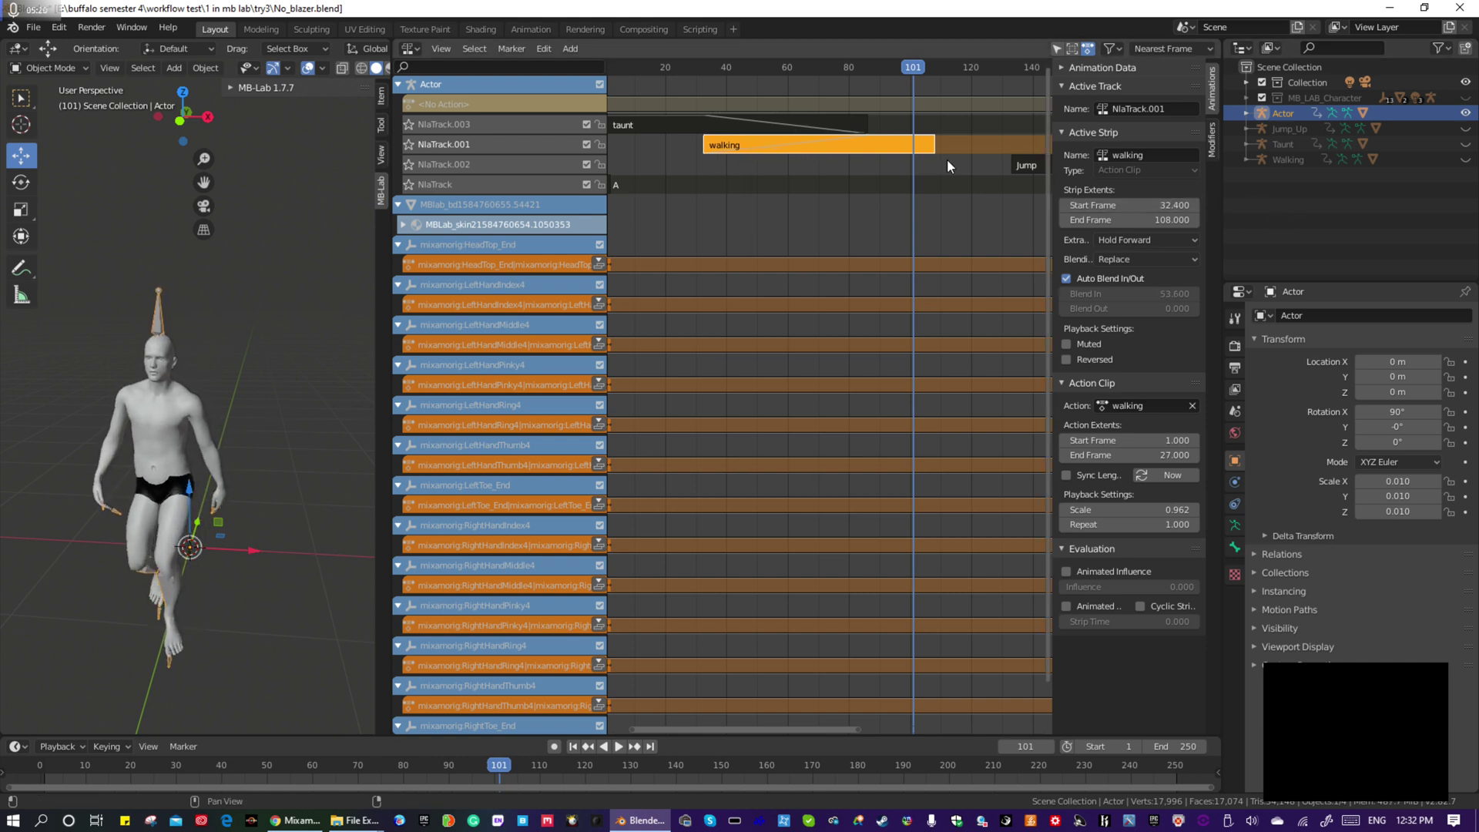
key("shift+Left")
key("space")
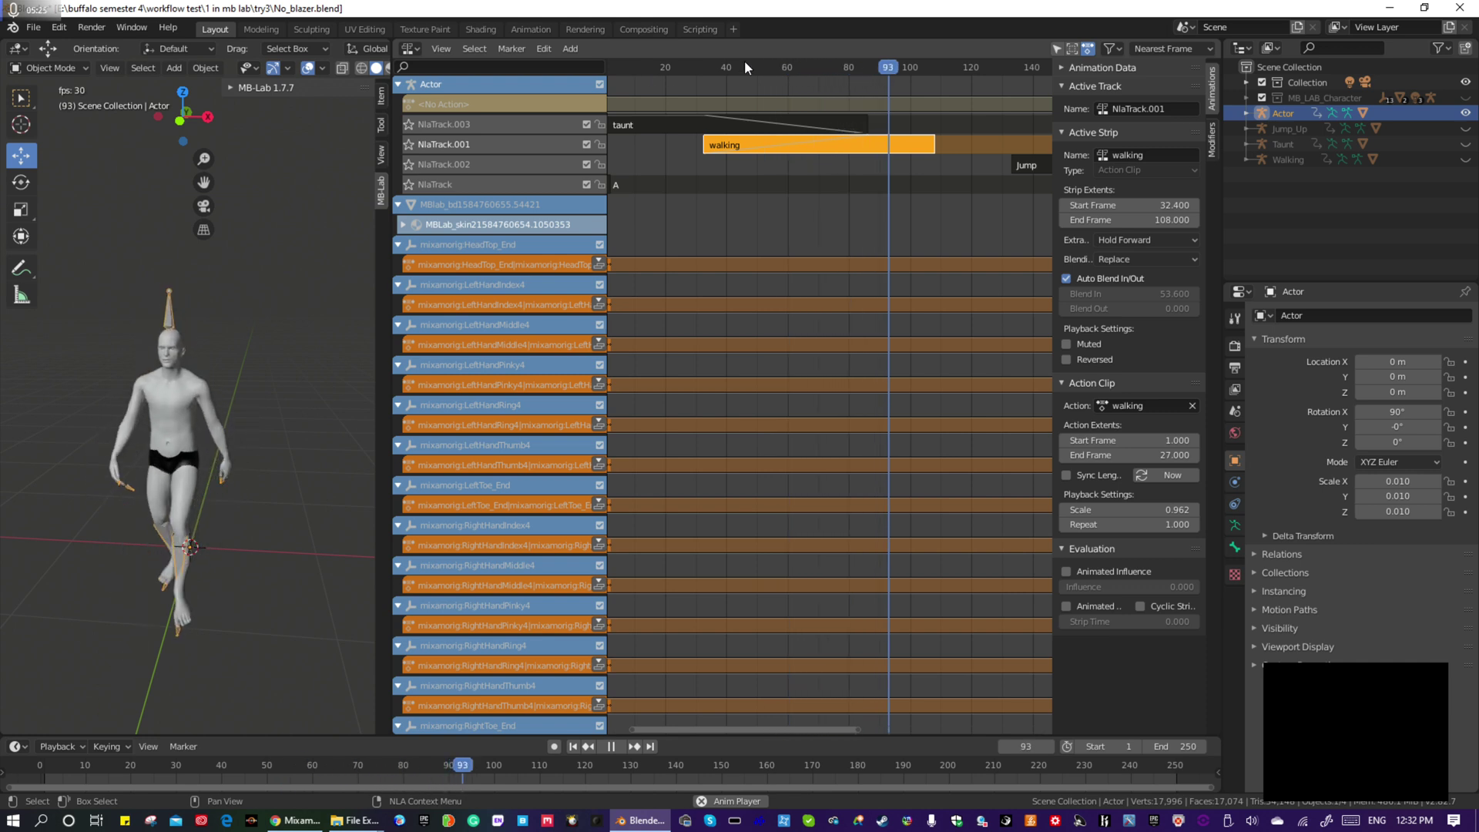
key("space")
left_click_drag(838, 61, 685, 73)
key("space")
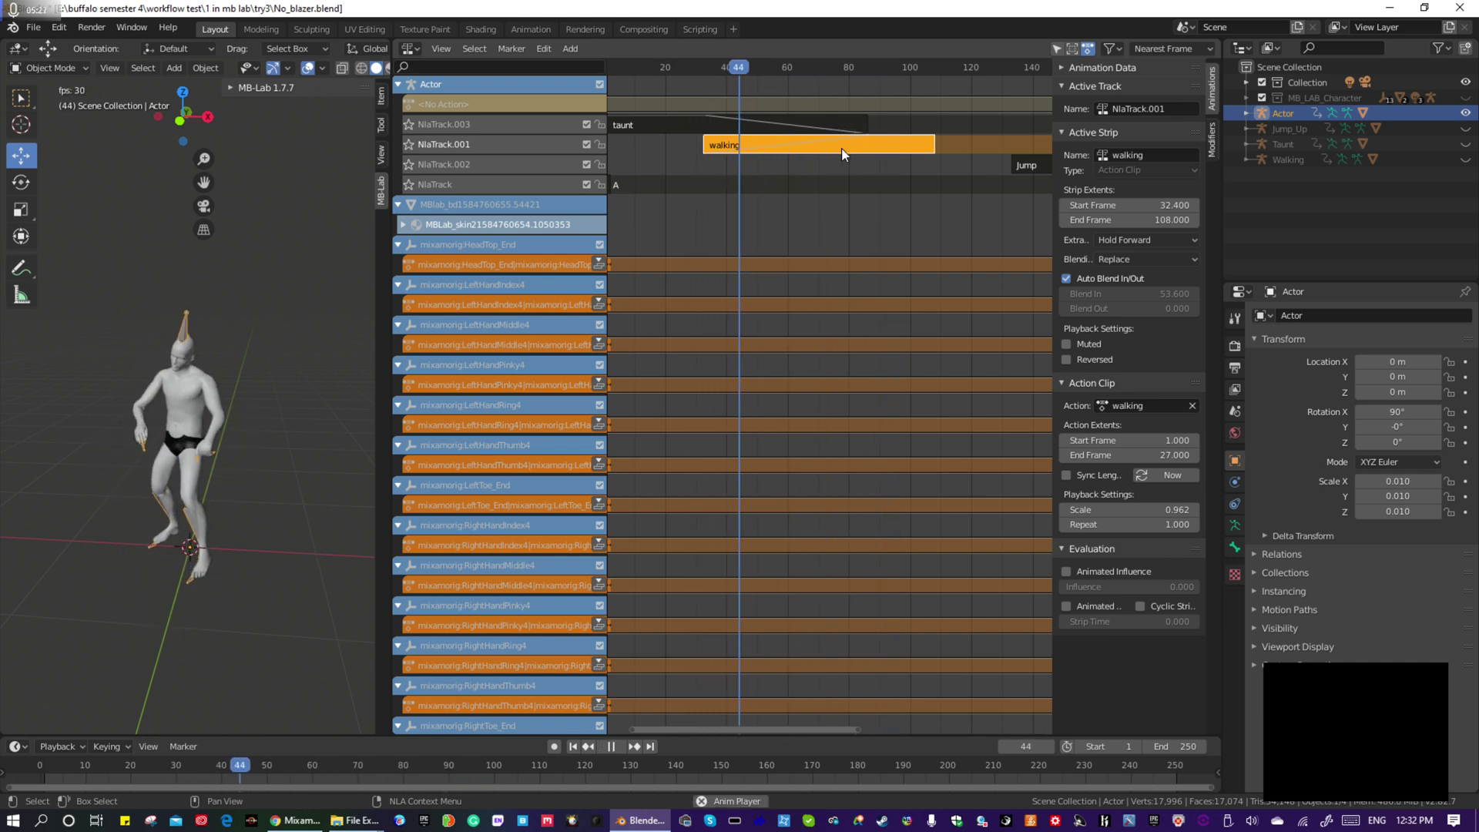
key("space")
Try another start frame for the walking strip, and undo its last start-frame changes
mouse_move(1148, 205)
left_mouse_down()
mouse_move(1113, 205)
mouse_move(1201, 204)
mouse_move(1170, 205)
left_mouse_up()
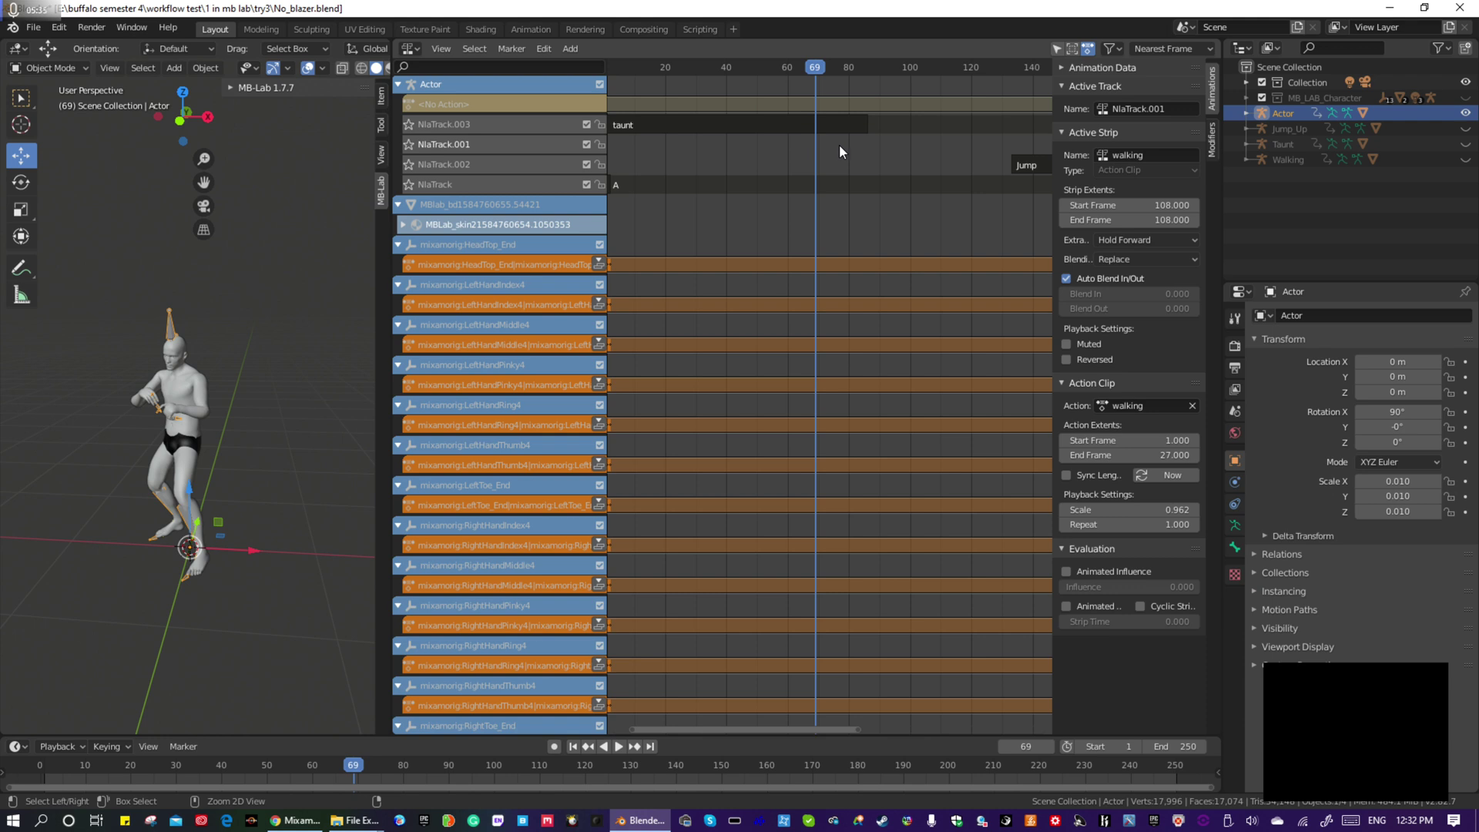
key("ctrl+z")
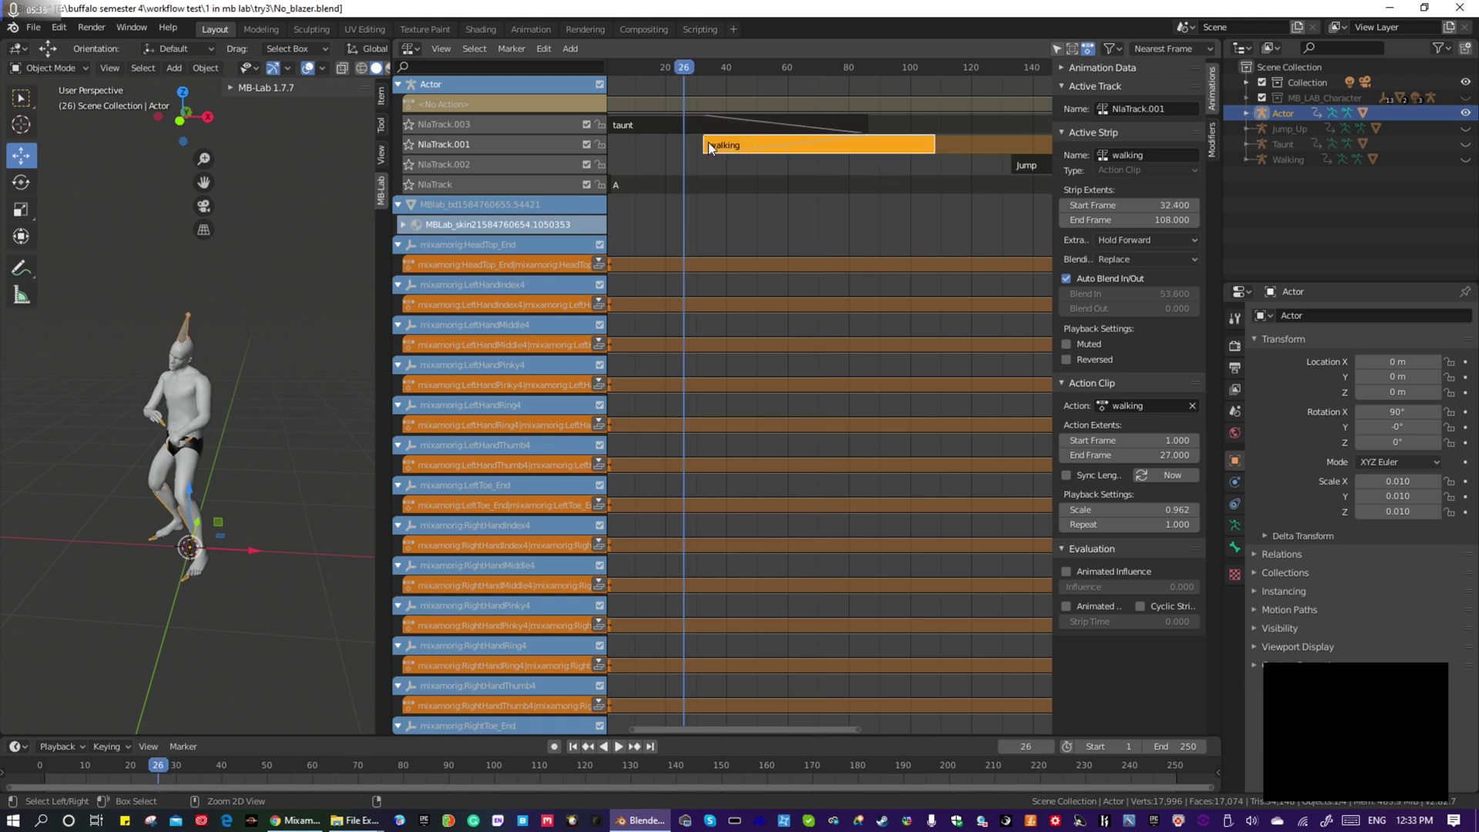
key("ctrl+z")
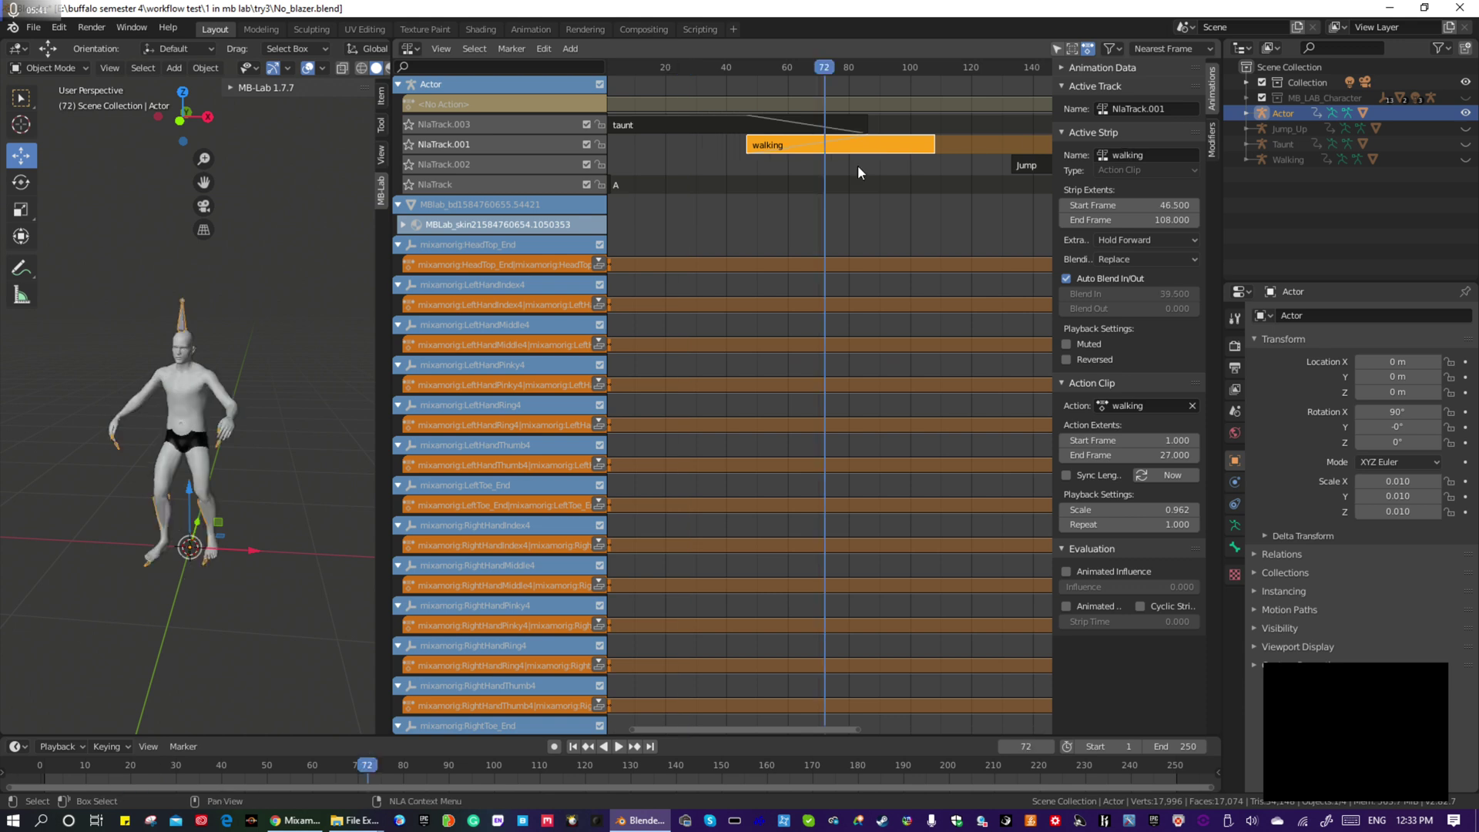
Move the walking strip to run from frame 83 to frame 144 and play back the animation
left_click_drag(871, 148, 1029, 143)
left_click(975, 139)
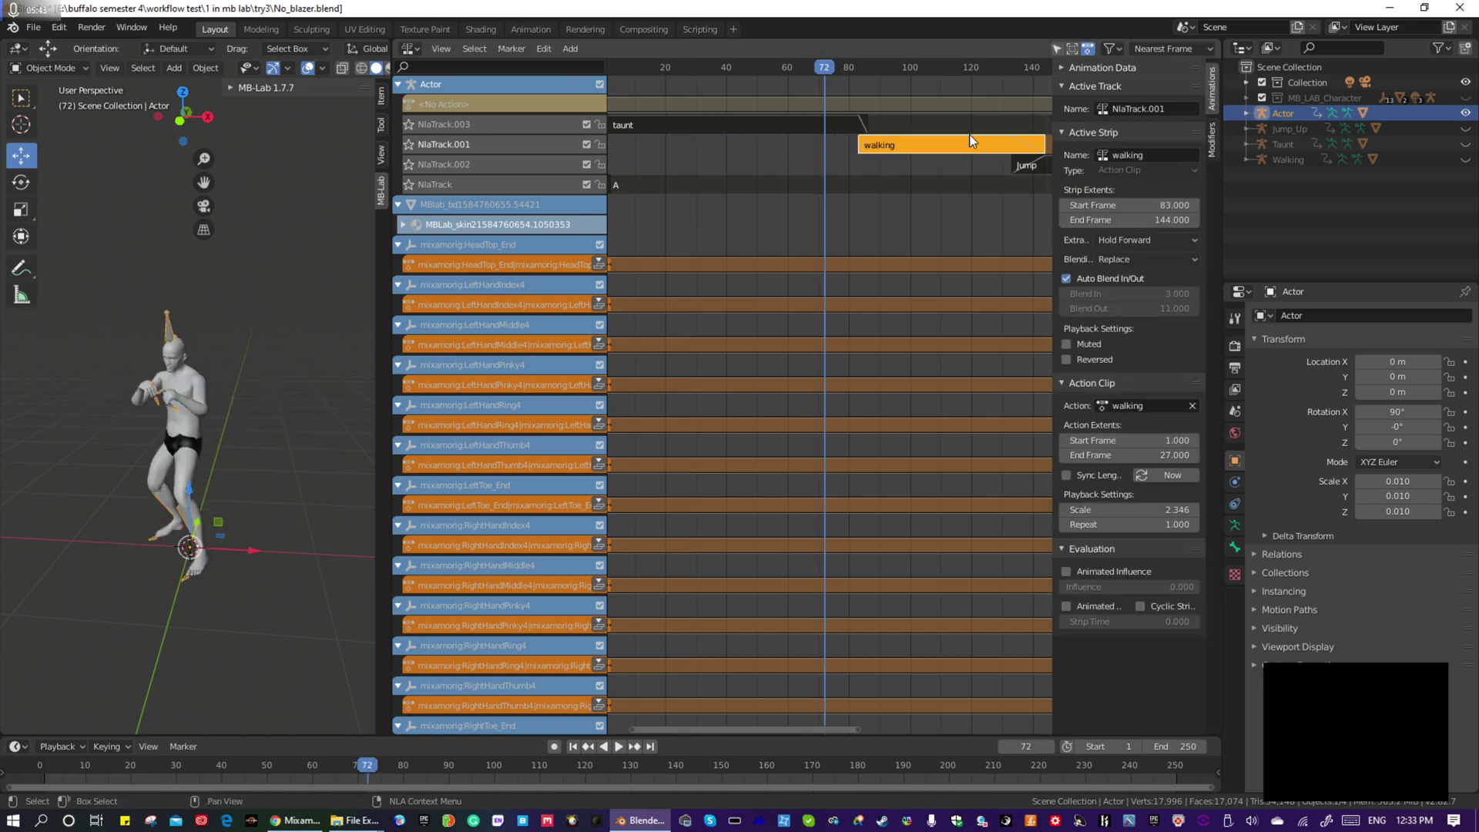
key("space")
key("space")
Shift the walking strip to frames 86 to 147, directly after taunt, and replay the transition from about frame 49
left_click_drag(898, 145, 907, 144)
key("space")
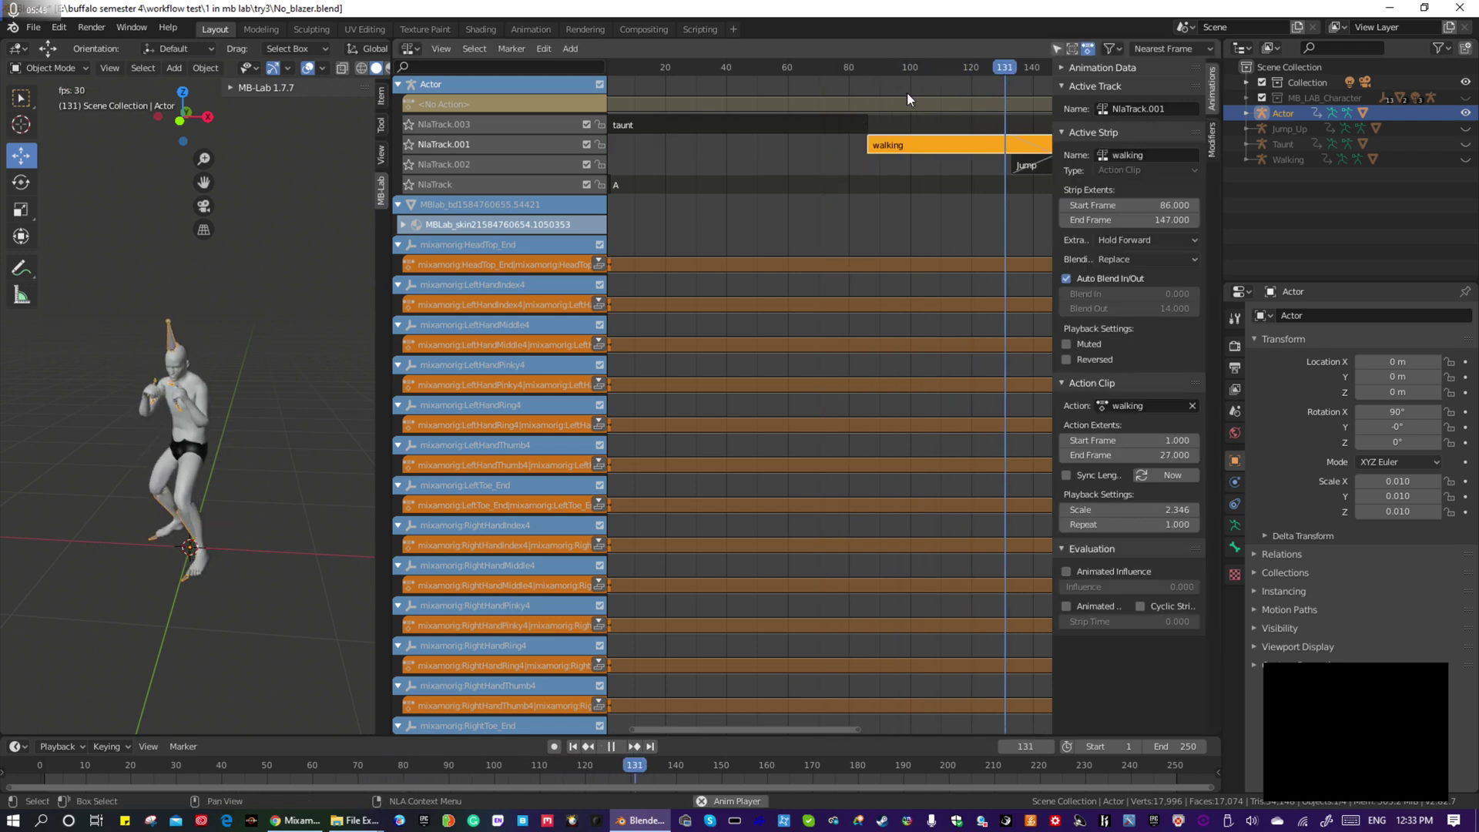
left_click_drag(882, 69, 774, 70)
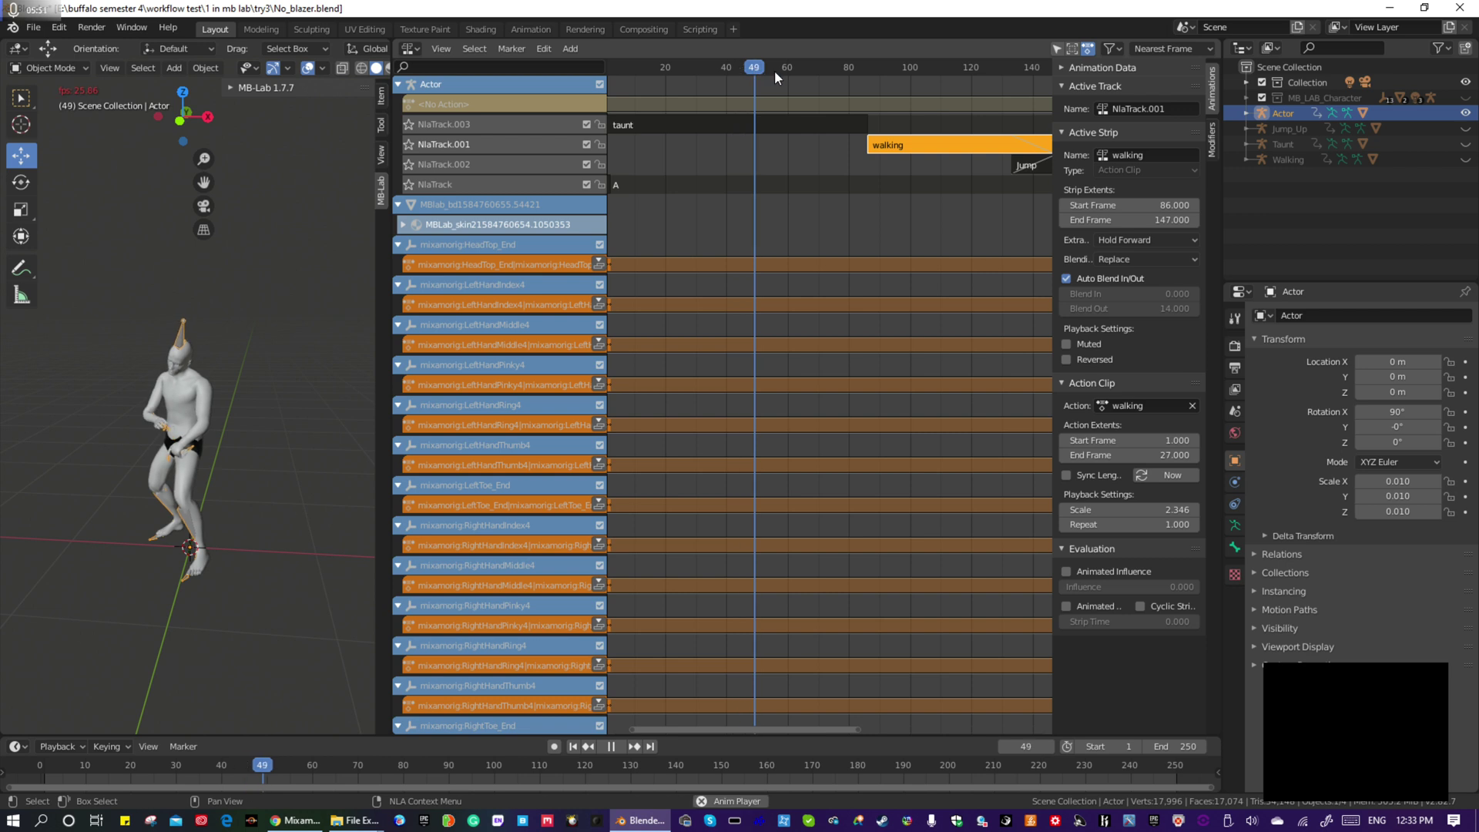
key("space")
key("space")
Shift the walking strip to frames 82 to 143, overlapping the end of taunt, and replay the transition
left_click_drag(930, 148, 917, 144)
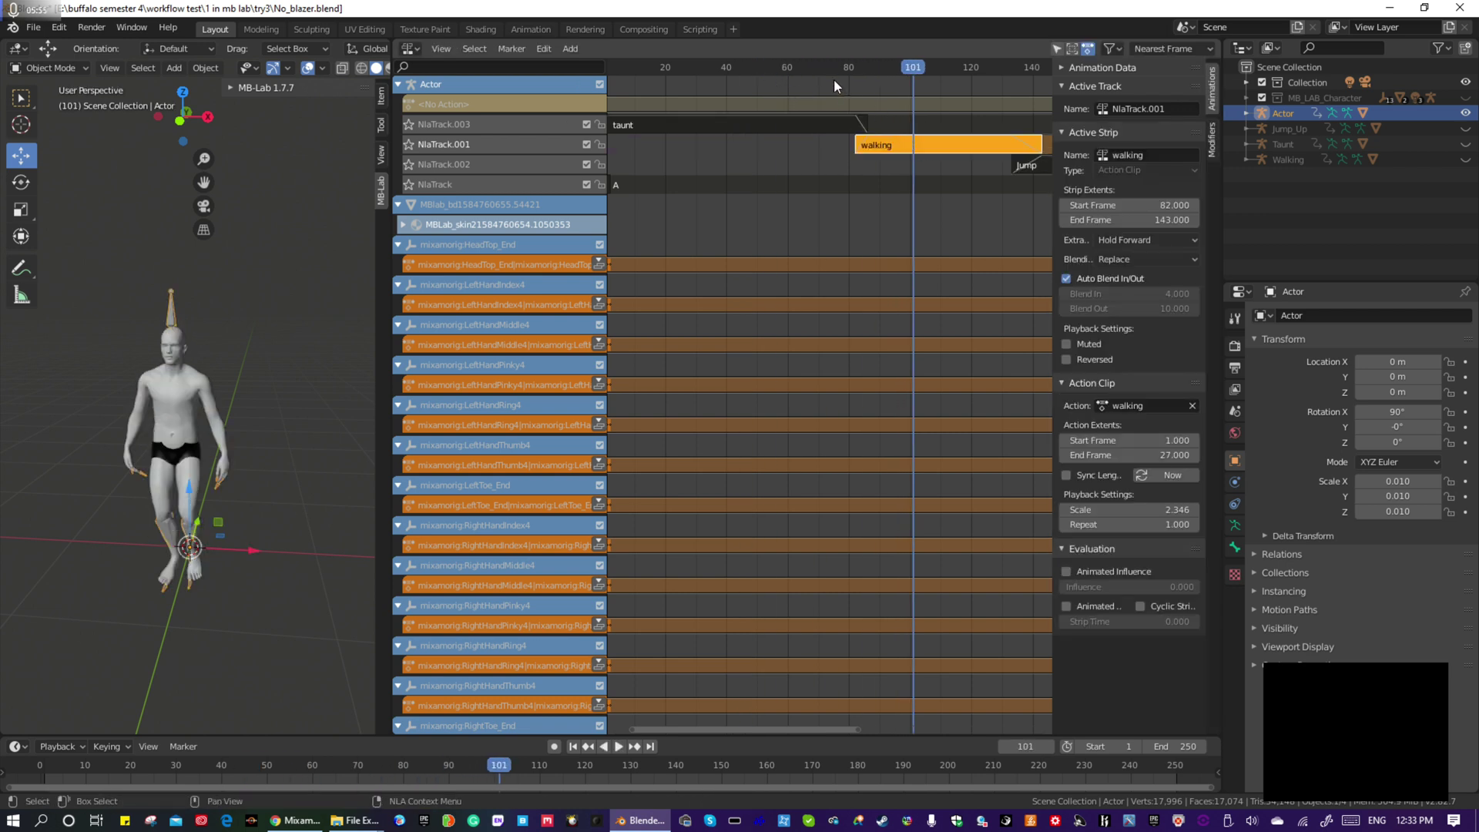
left_click_drag(832, 71, 838, 69)
key("space")
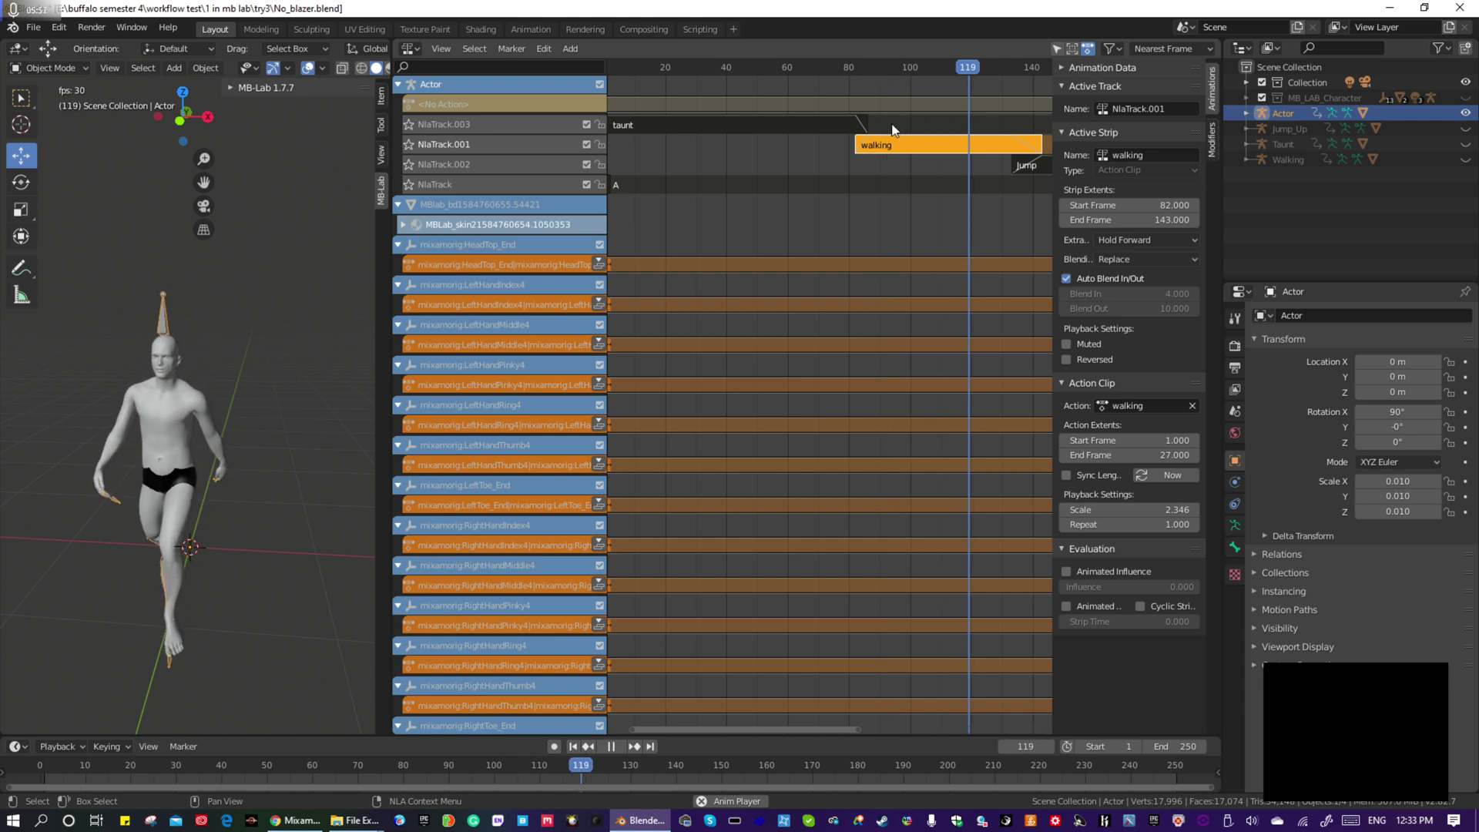
key("space")
Shift the walking strip to frames 85 to 146, replay the transition, and set the current frame to 78
left_click_drag(875, 142, 884, 154)
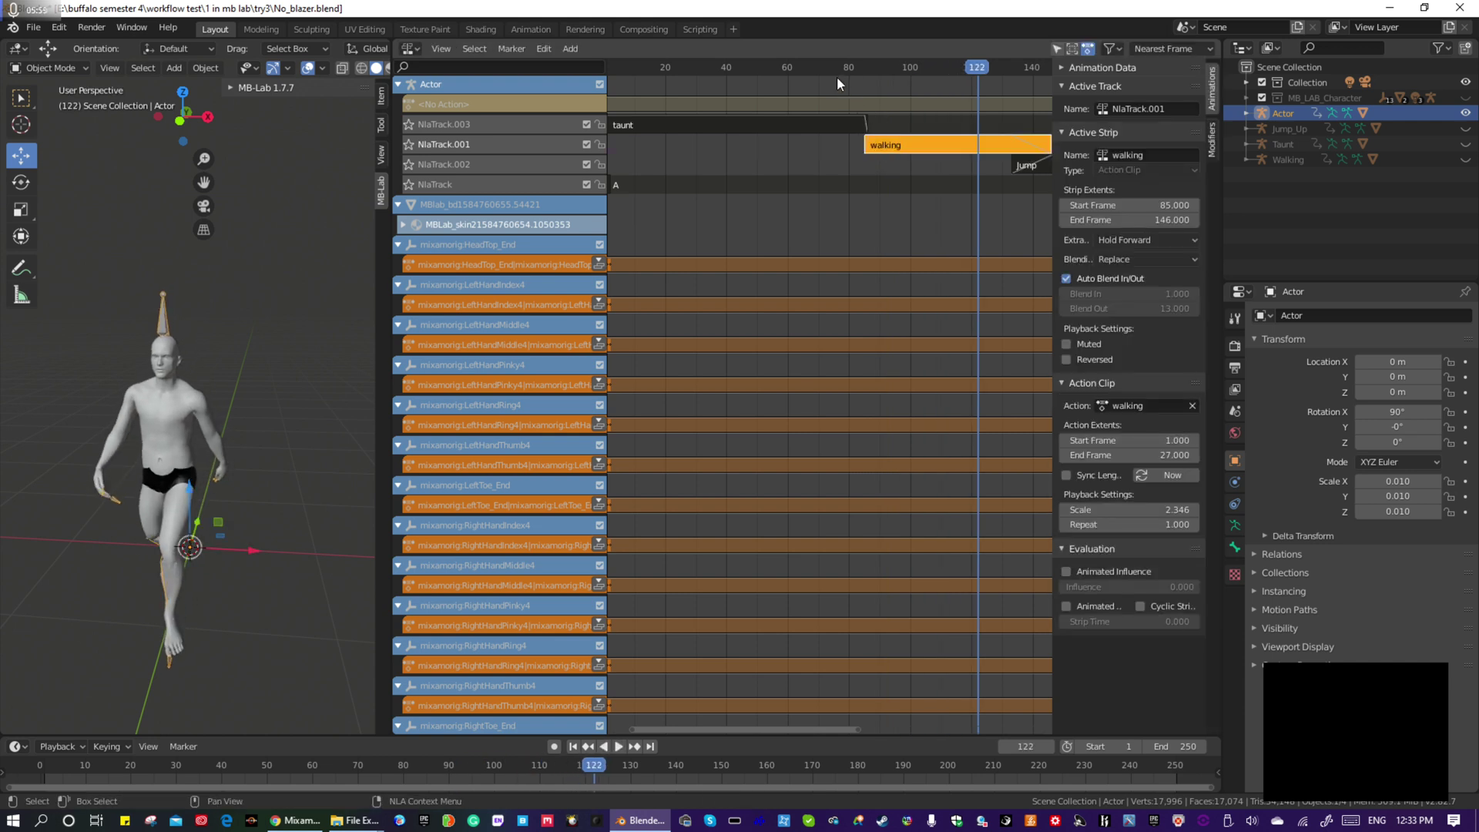
left_click(791, 72)
key("space")
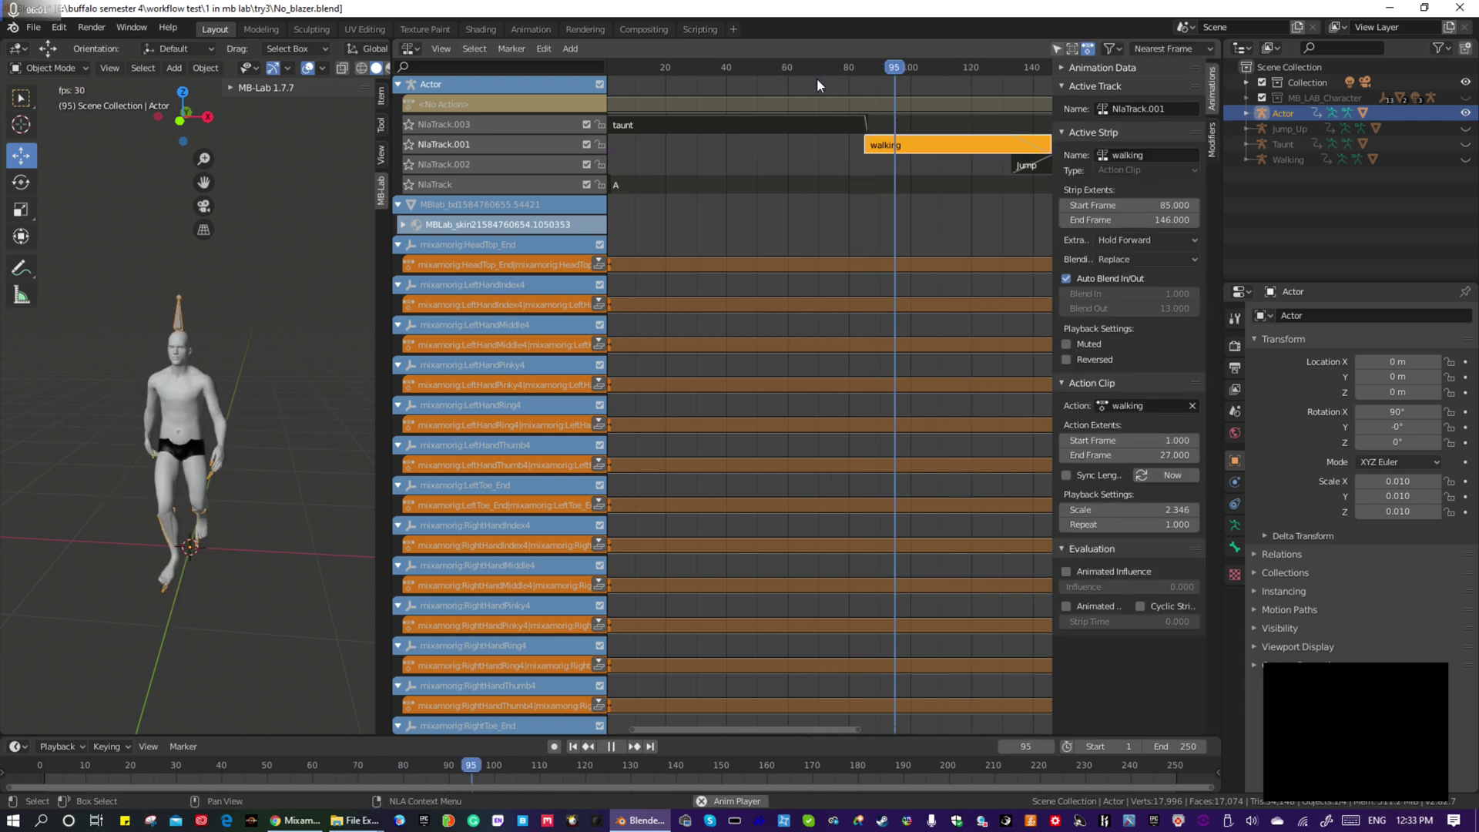
key("space")
left_click_drag(882, 67, 841, 118)
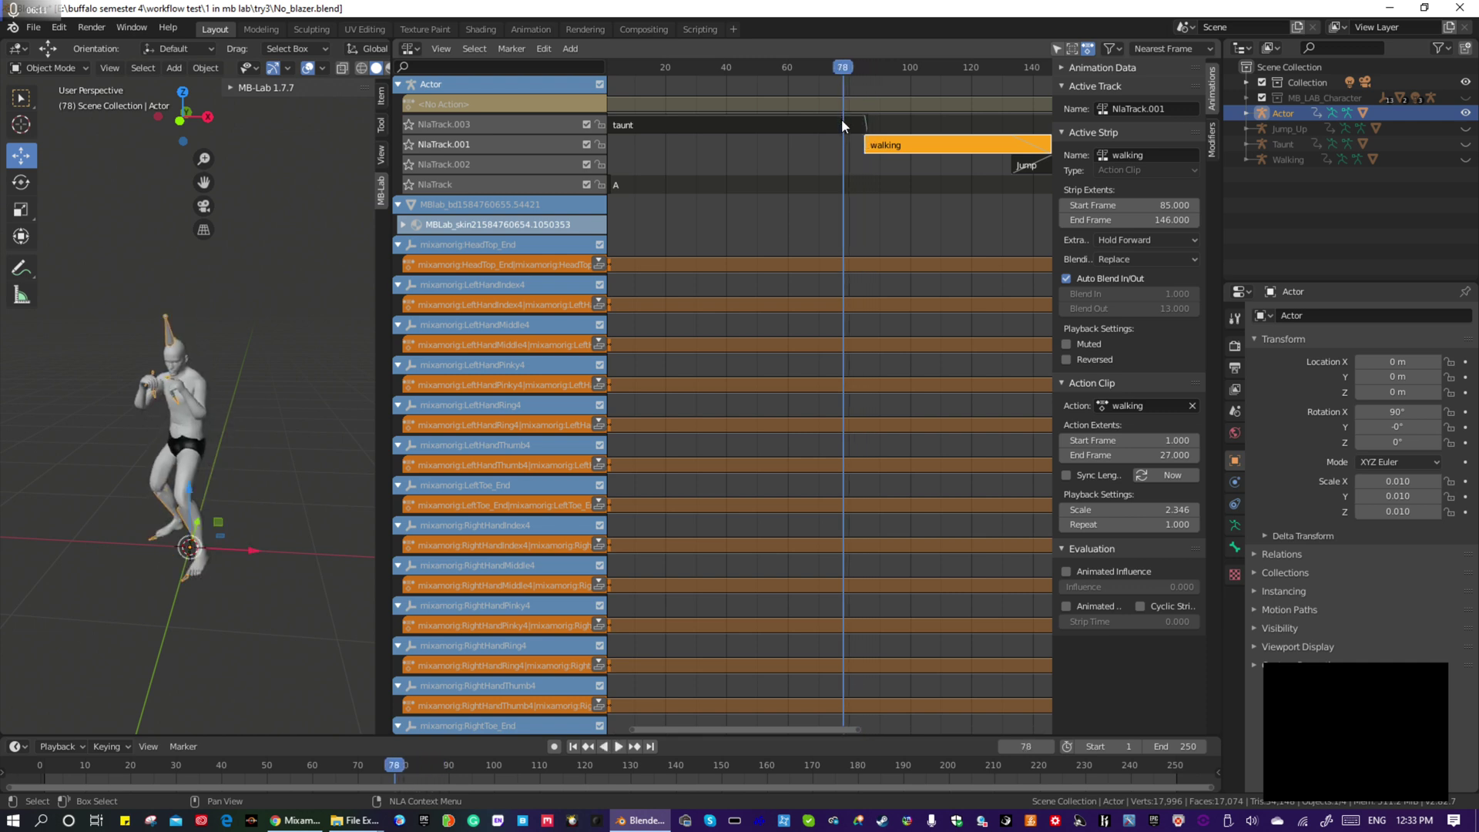
right_click(841, 118)
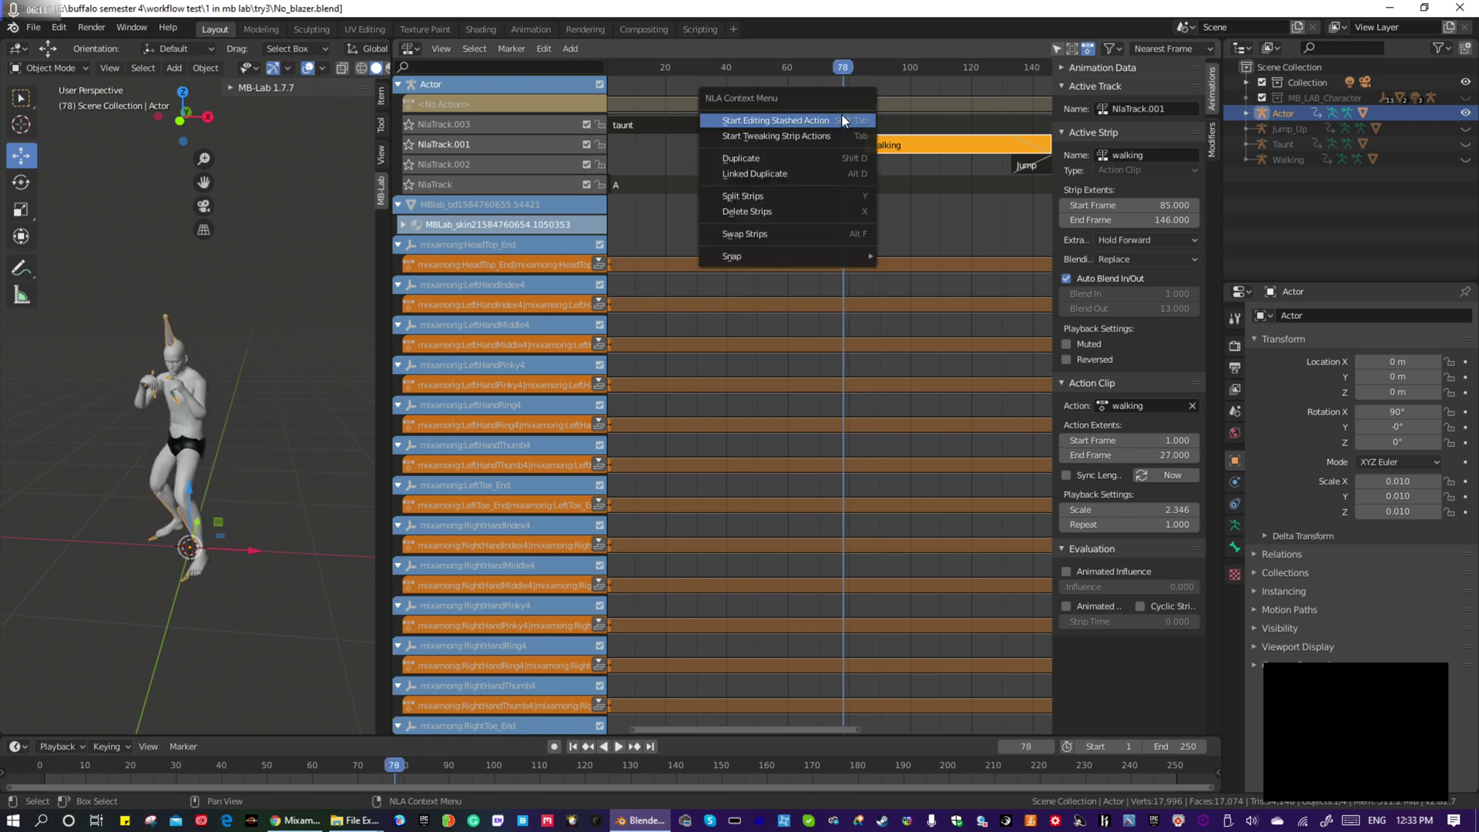
left_click(833, 193)
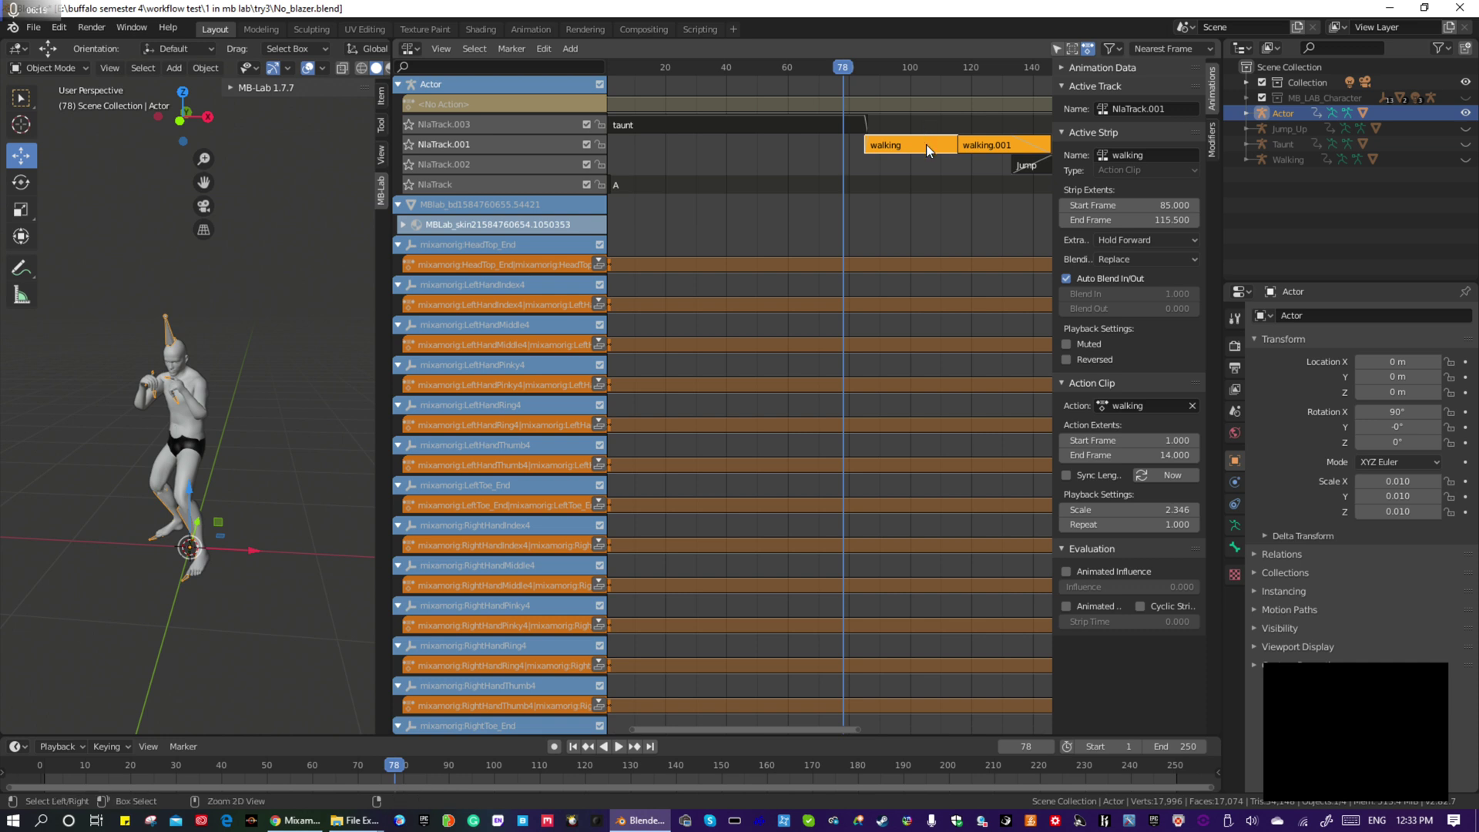
key("ctrl+z")
Split the taunt strip on NlaTrack.003 at frame 78
double_click(475, 122)
left_click(695, 85)
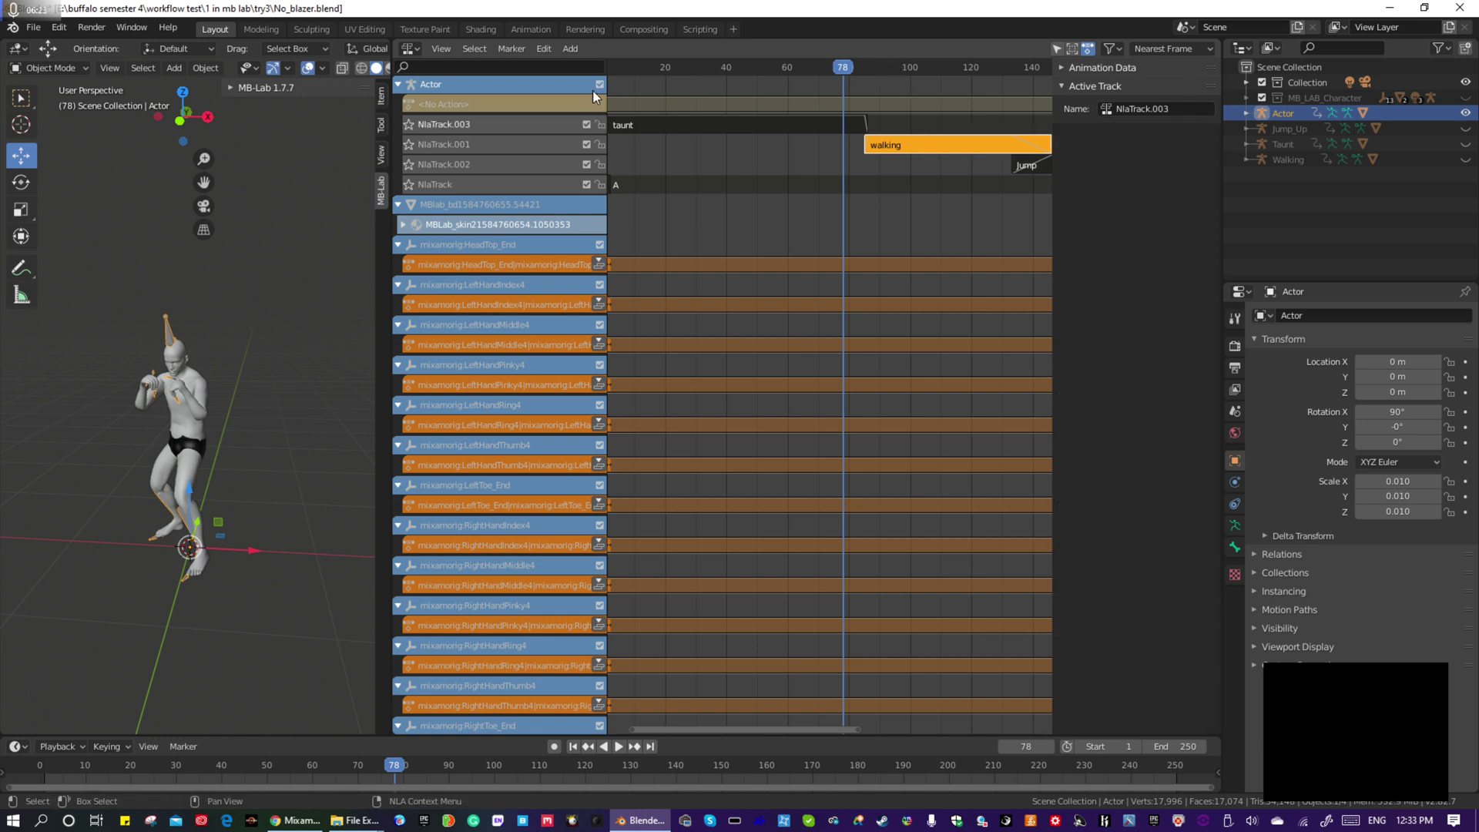
left_click(836, 123)
right_click(843, 126)
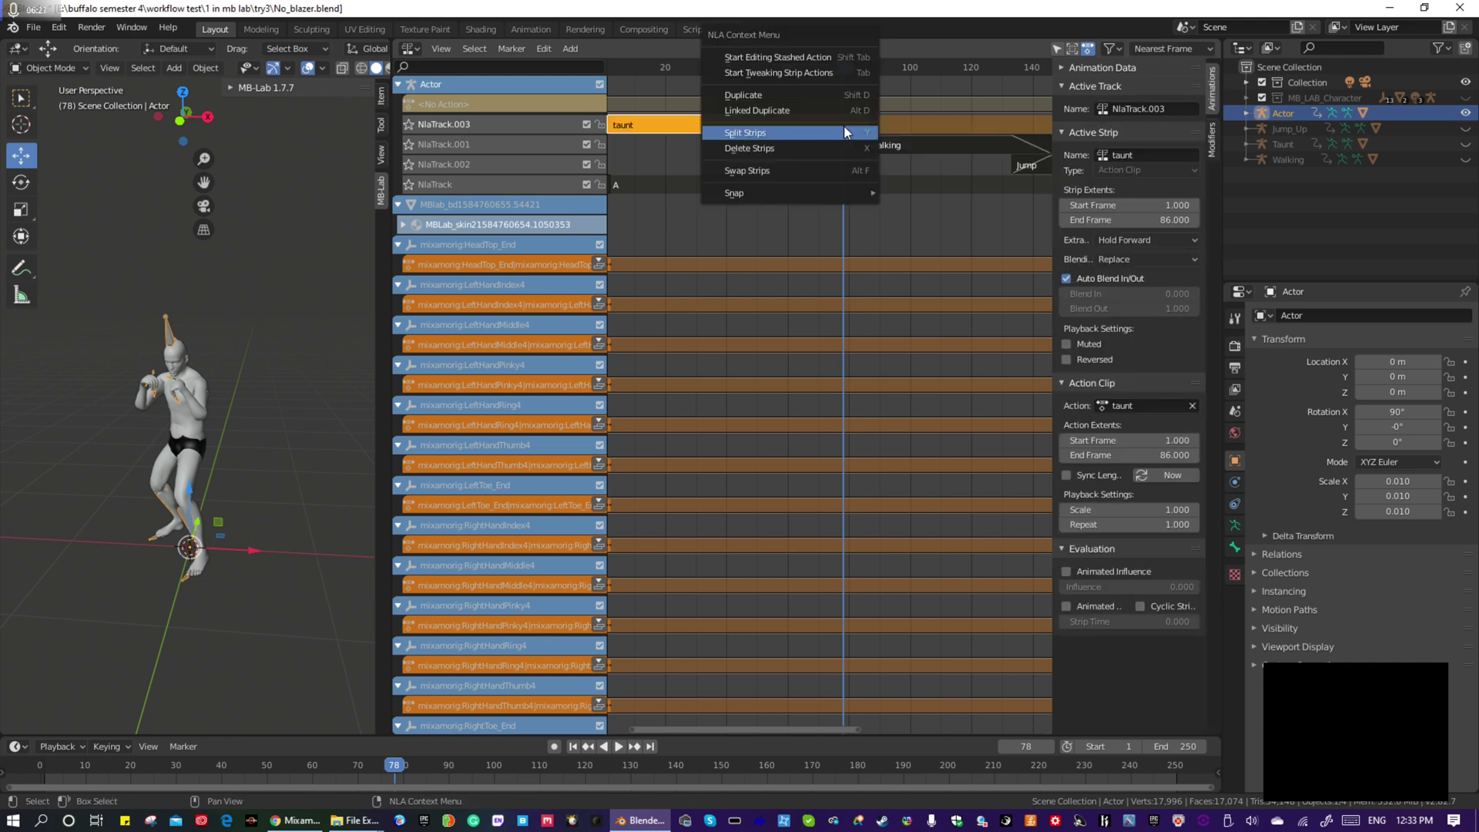
left_click(830, 134)
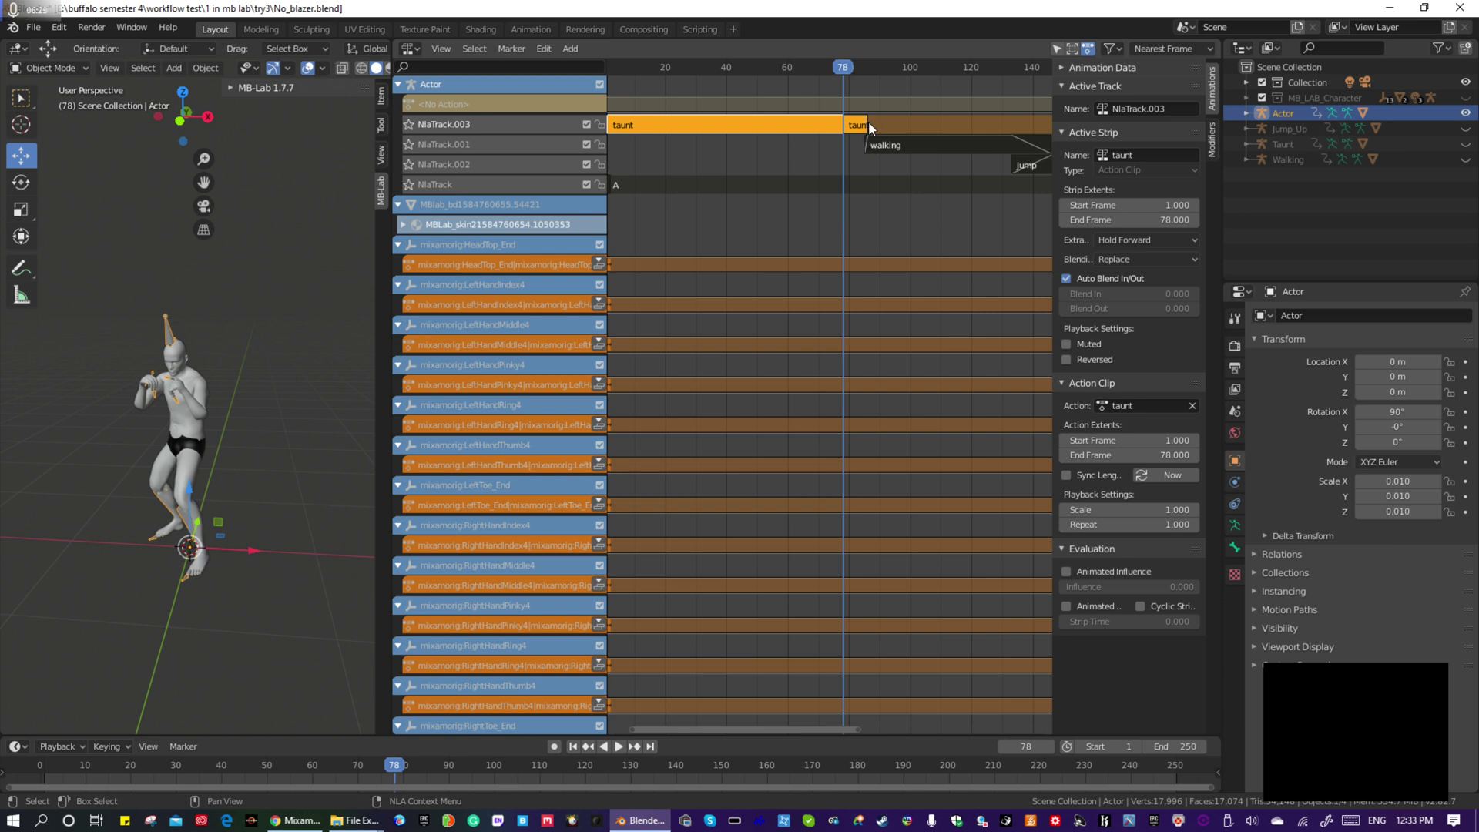
Stretch the short second piece of the taunt strip to end at frame 115.9
left_click(864, 127)
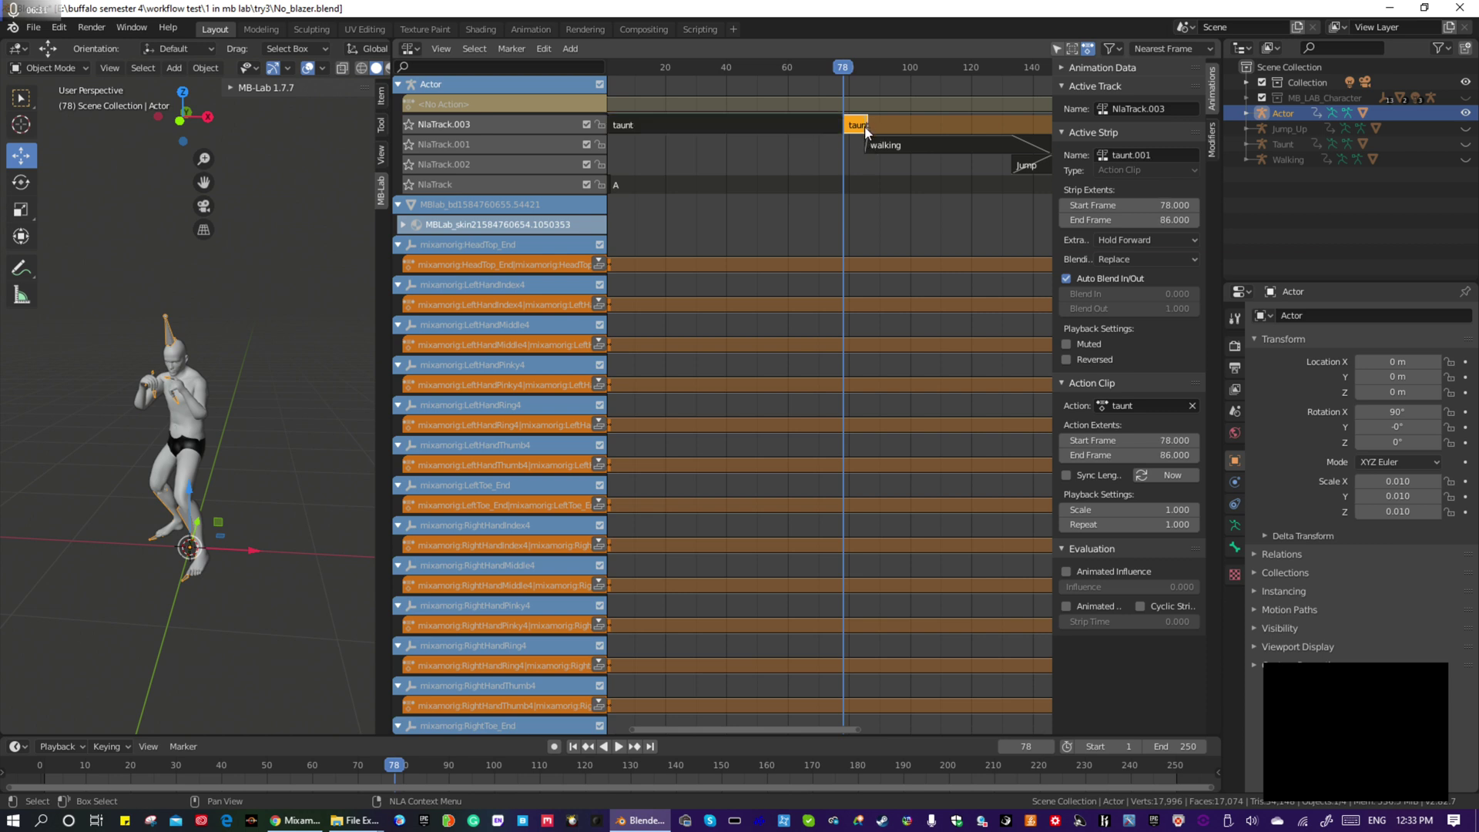
scroll(871, 125, "up", 1)
mouse_move(860, 125)
left_mouse_down()
mouse_move(889, 126)
mouse_move(857, 124)
mouse_move(858, 152)
left_mouse_up()
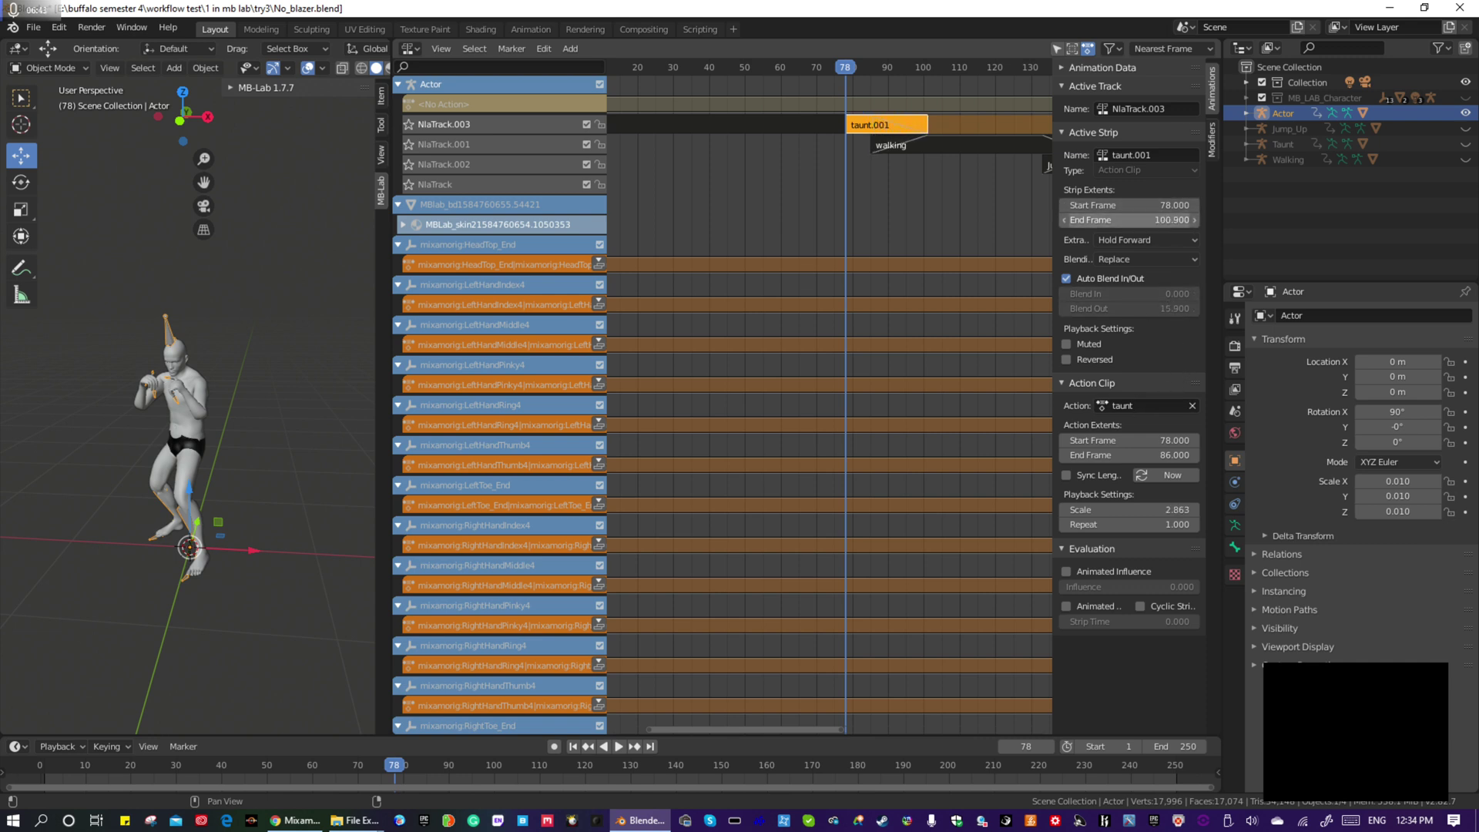
left_click_drag(1127, 220, 1173, 221)
right_click(940, 183)
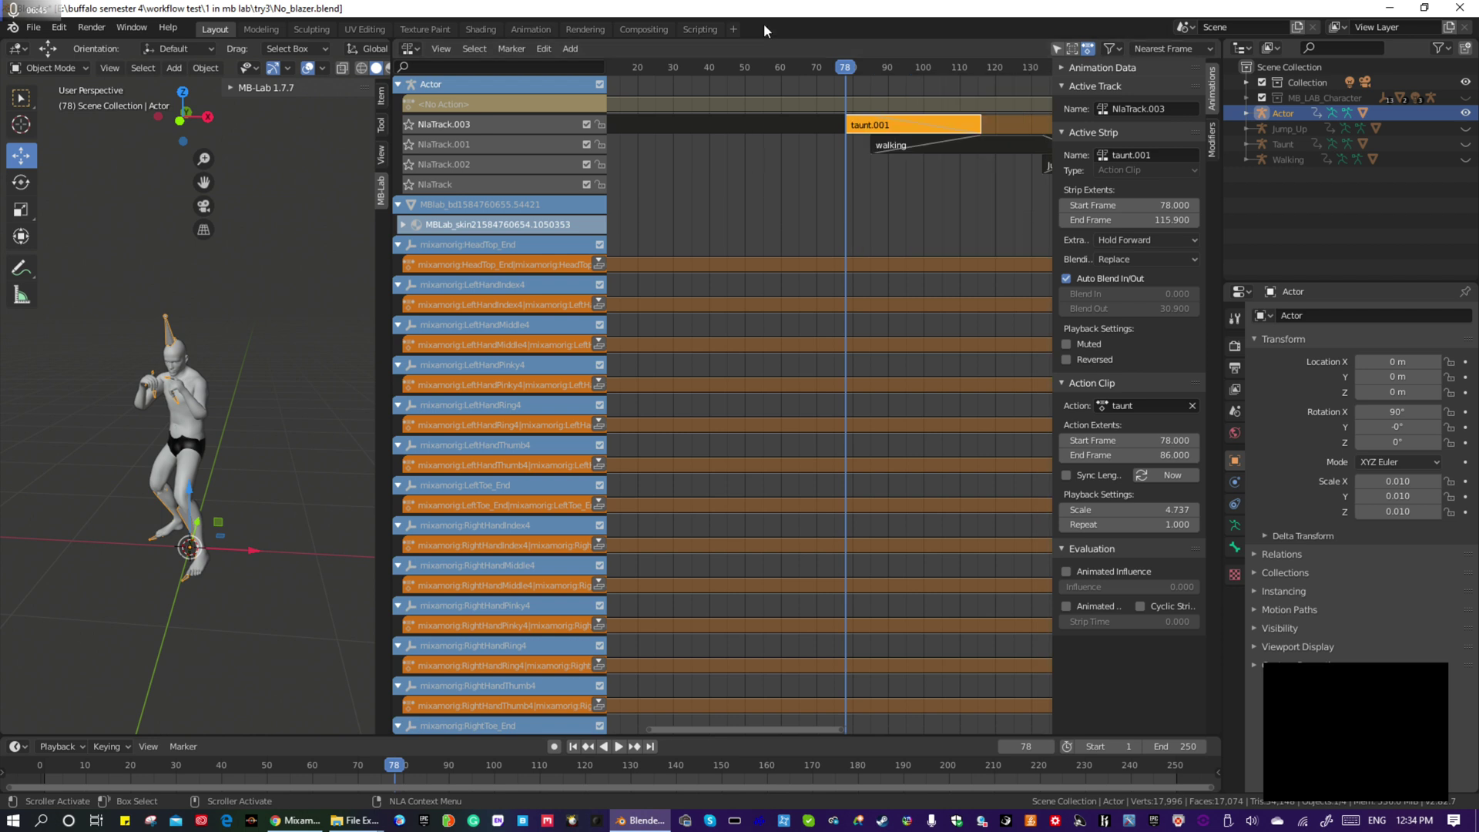
left_click(956, 205)
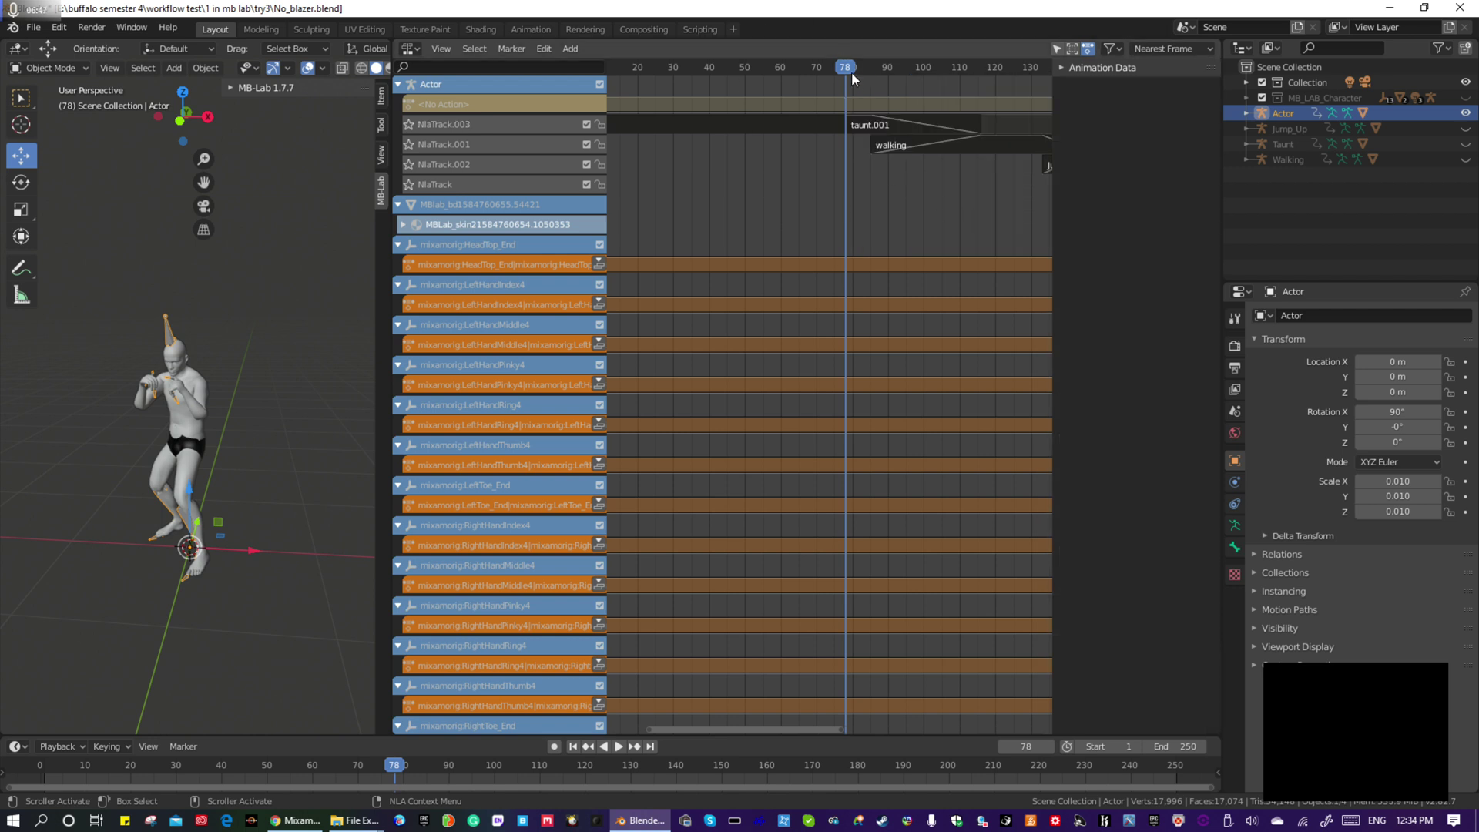
Turn off Auto Blend In/Out for the walking strip and play the animation from frame 78 through the jump
left_click(978, 146)
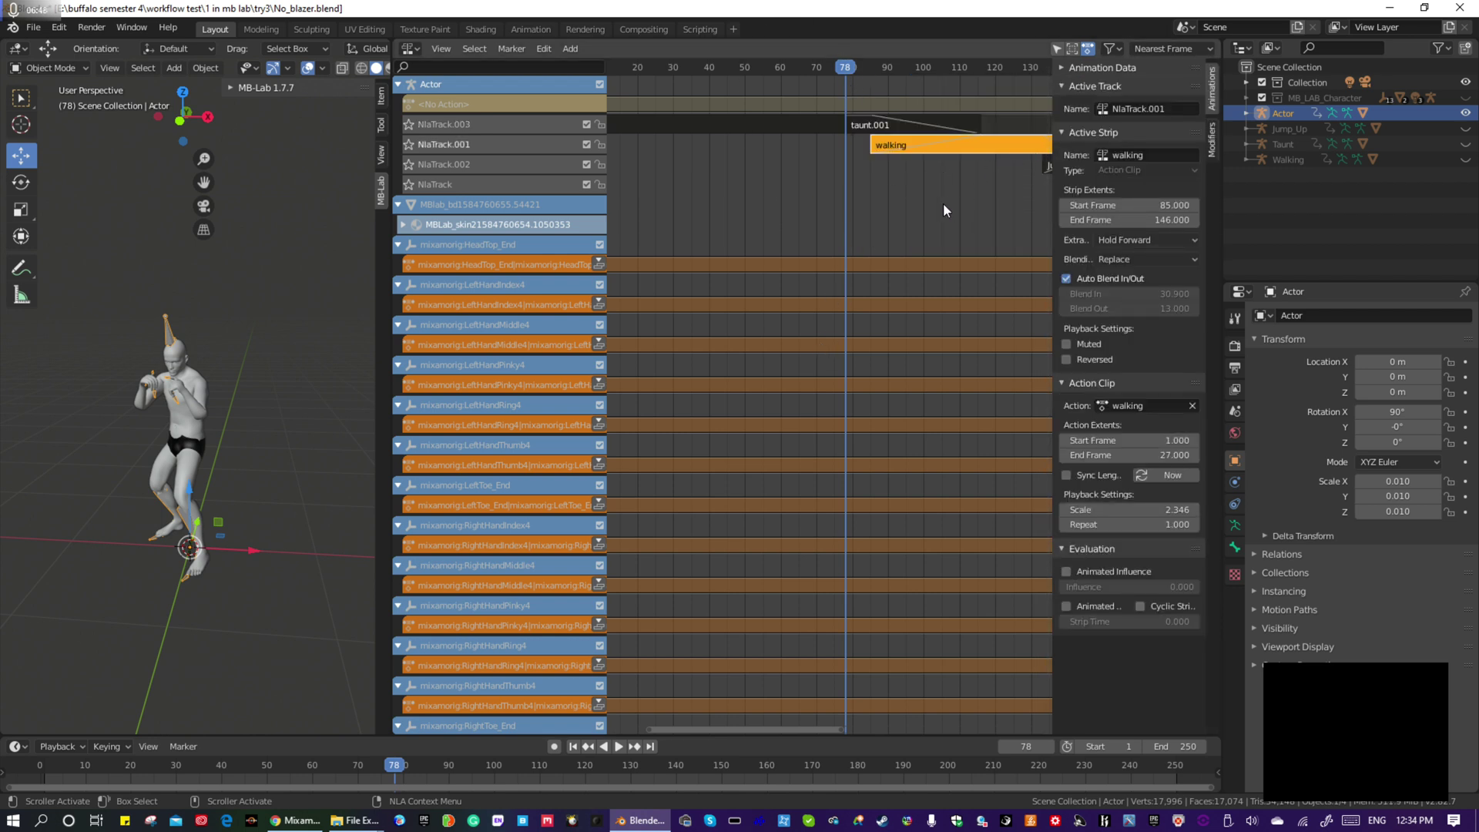
scroll(926, 371, "down", 2)
left_click_drag(858, 730, 932, 732)
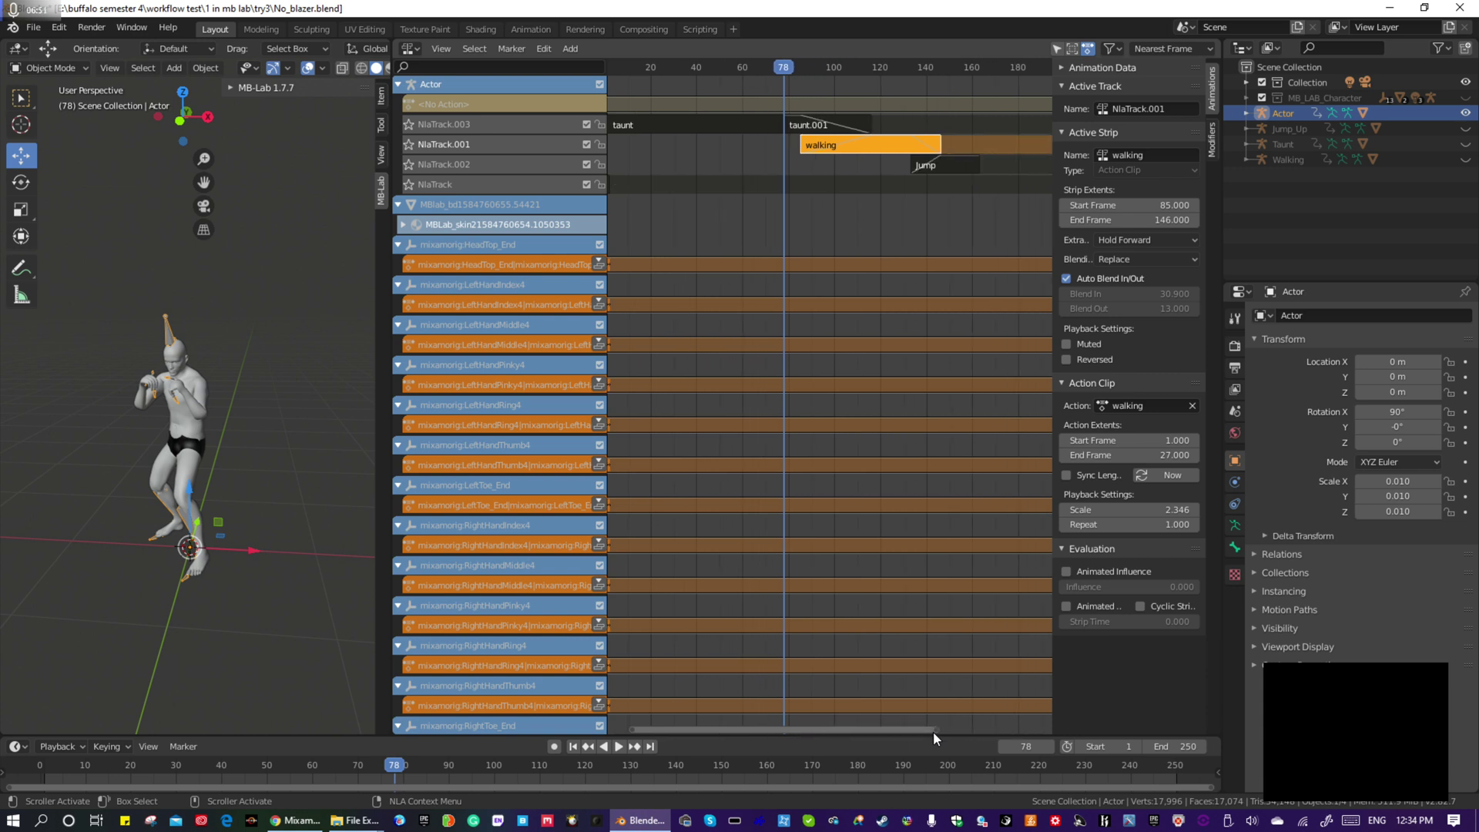
left_click(1066, 278)
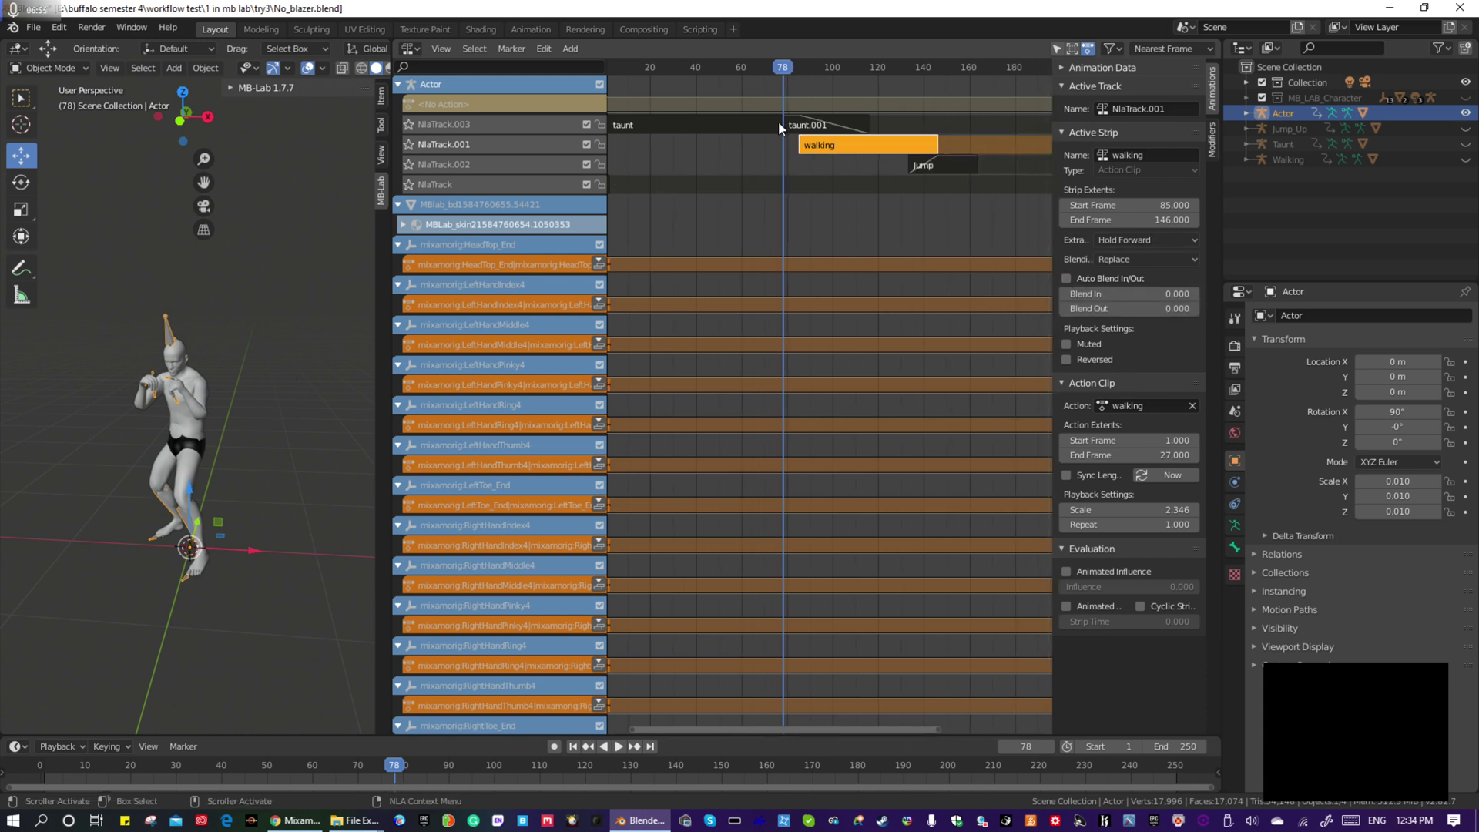
key("space")
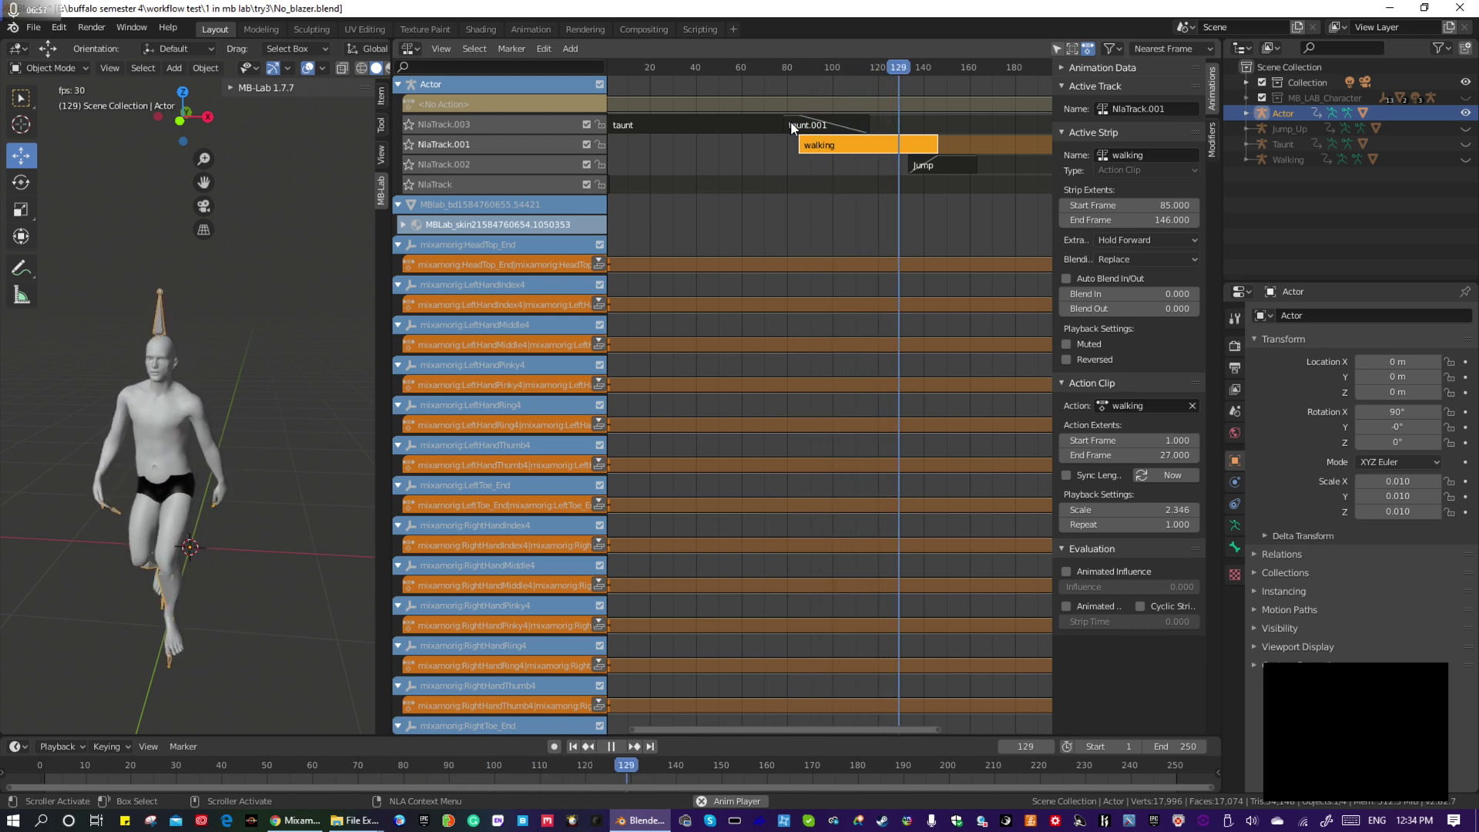
key("space")
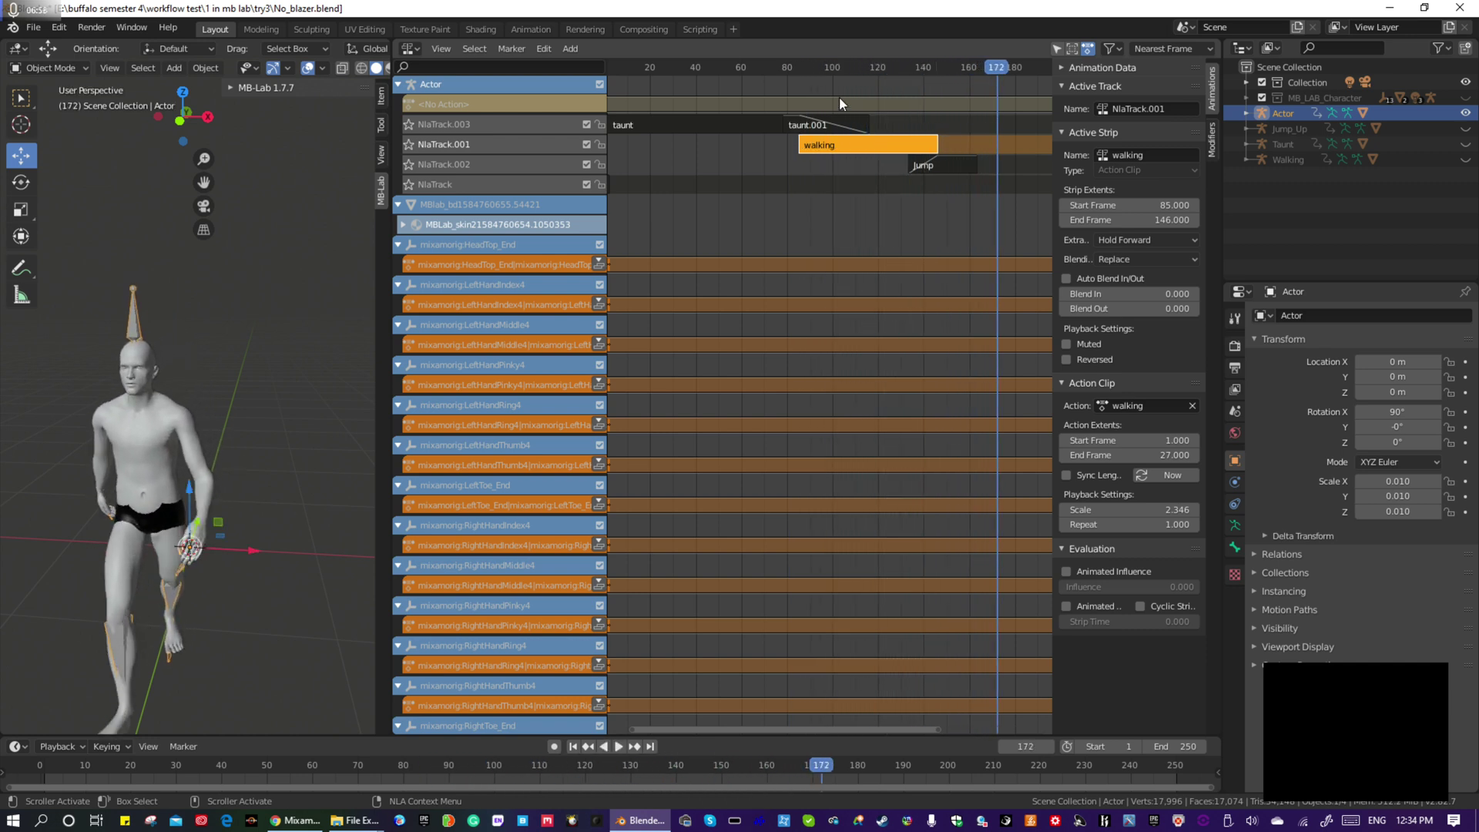
Turn off Auto Blend In/Out for the Jump strip and set the walking strip's Blend Out to 2.3
left_click(945, 165)
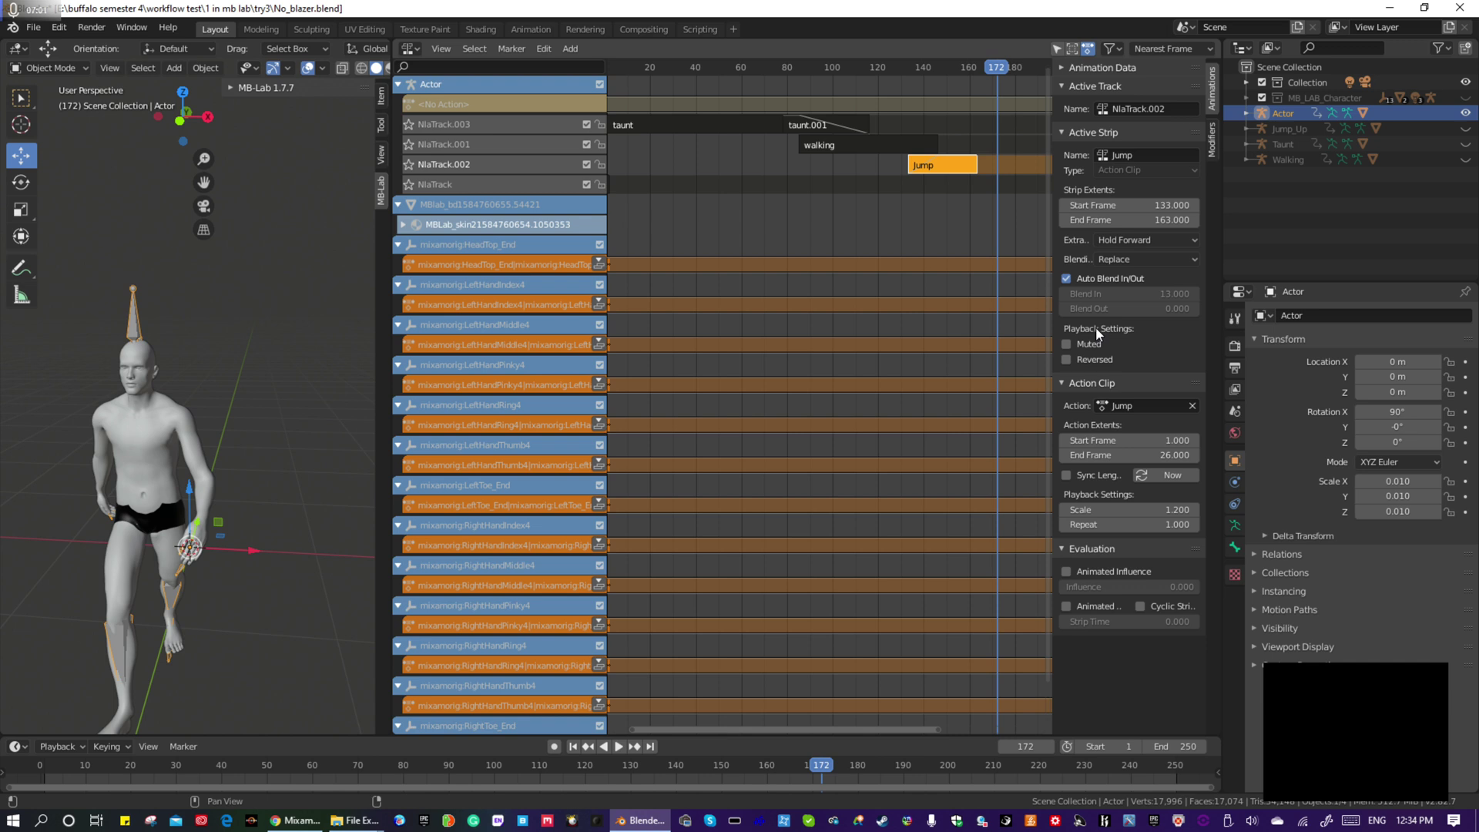
left_click(1070, 282)
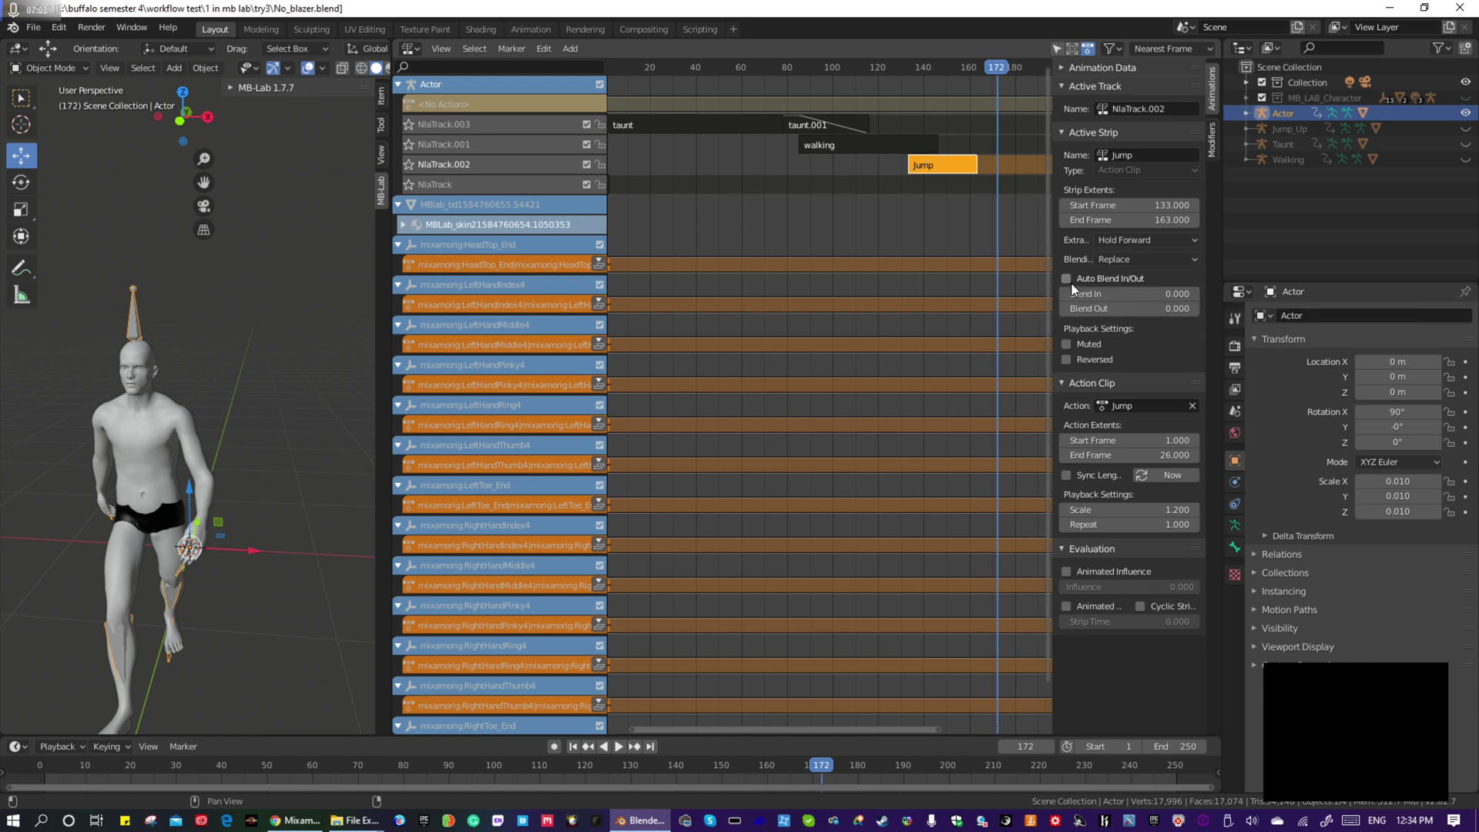
left_click(921, 145)
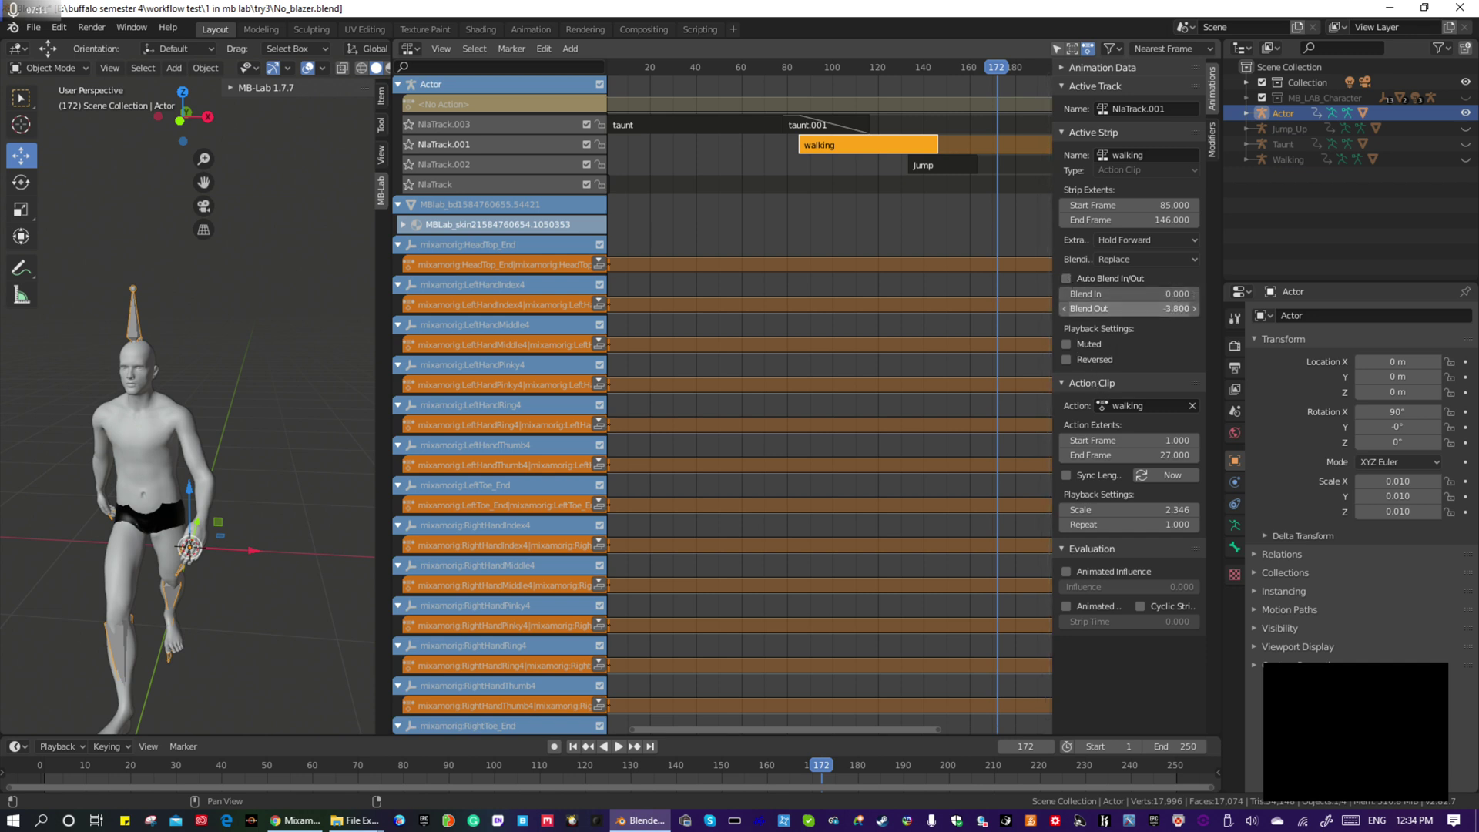
left_click_drag(1115, 309, 1152, 308)
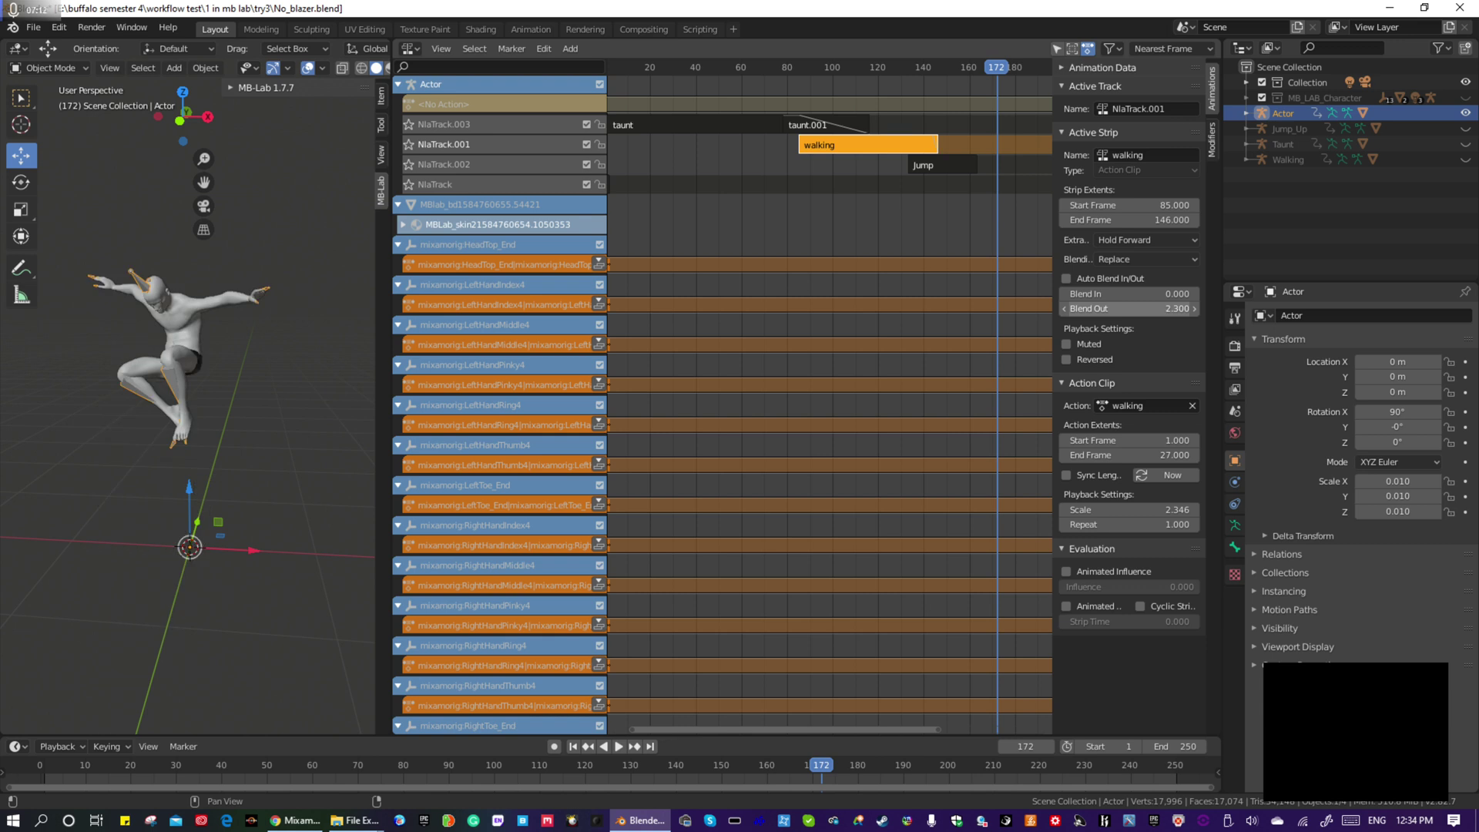
Play back the transition from walking to jump and select the walking strip
left_click(890, 87)
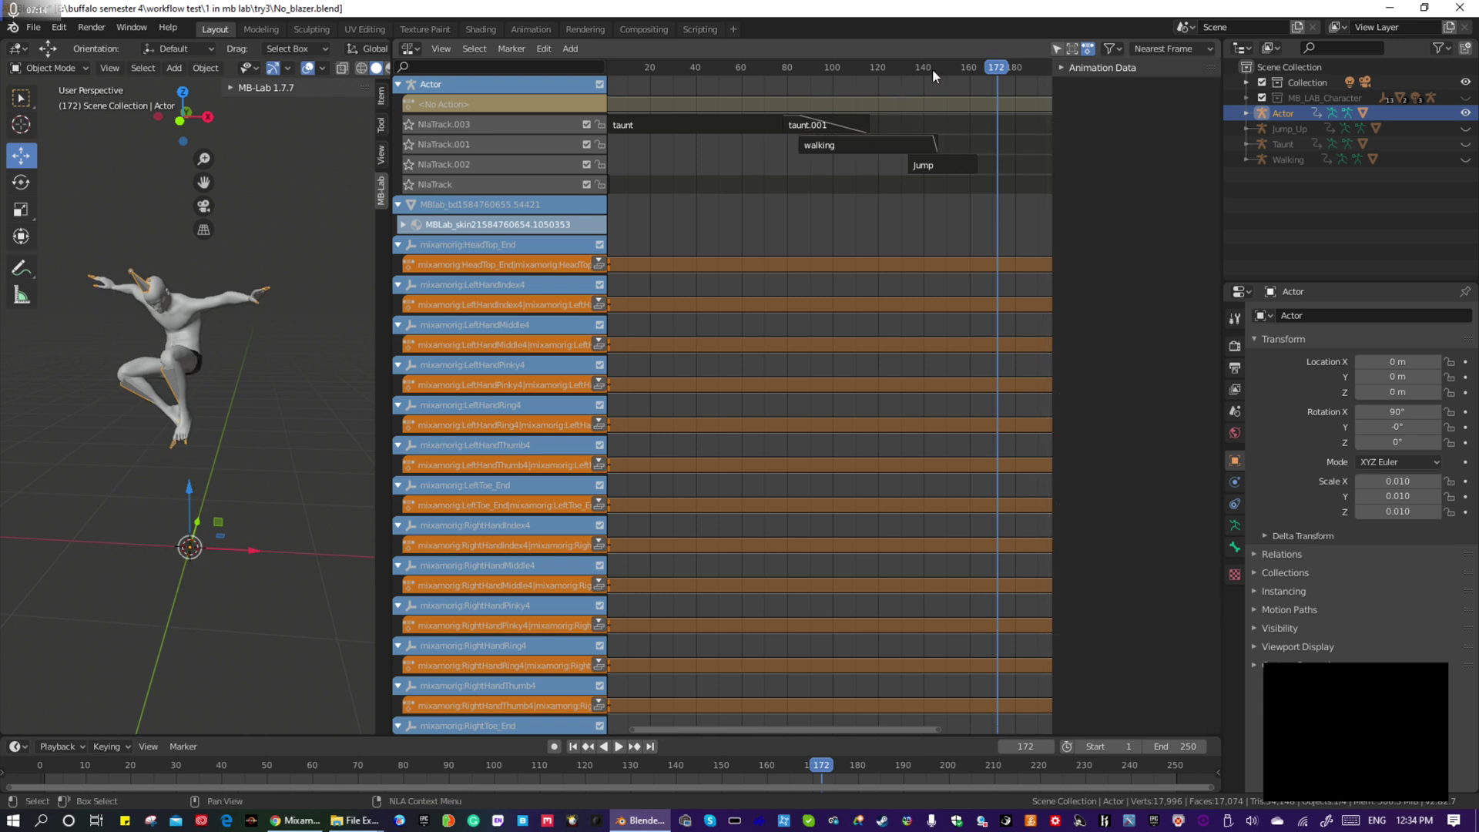
left_click(889, 74)
key("space")
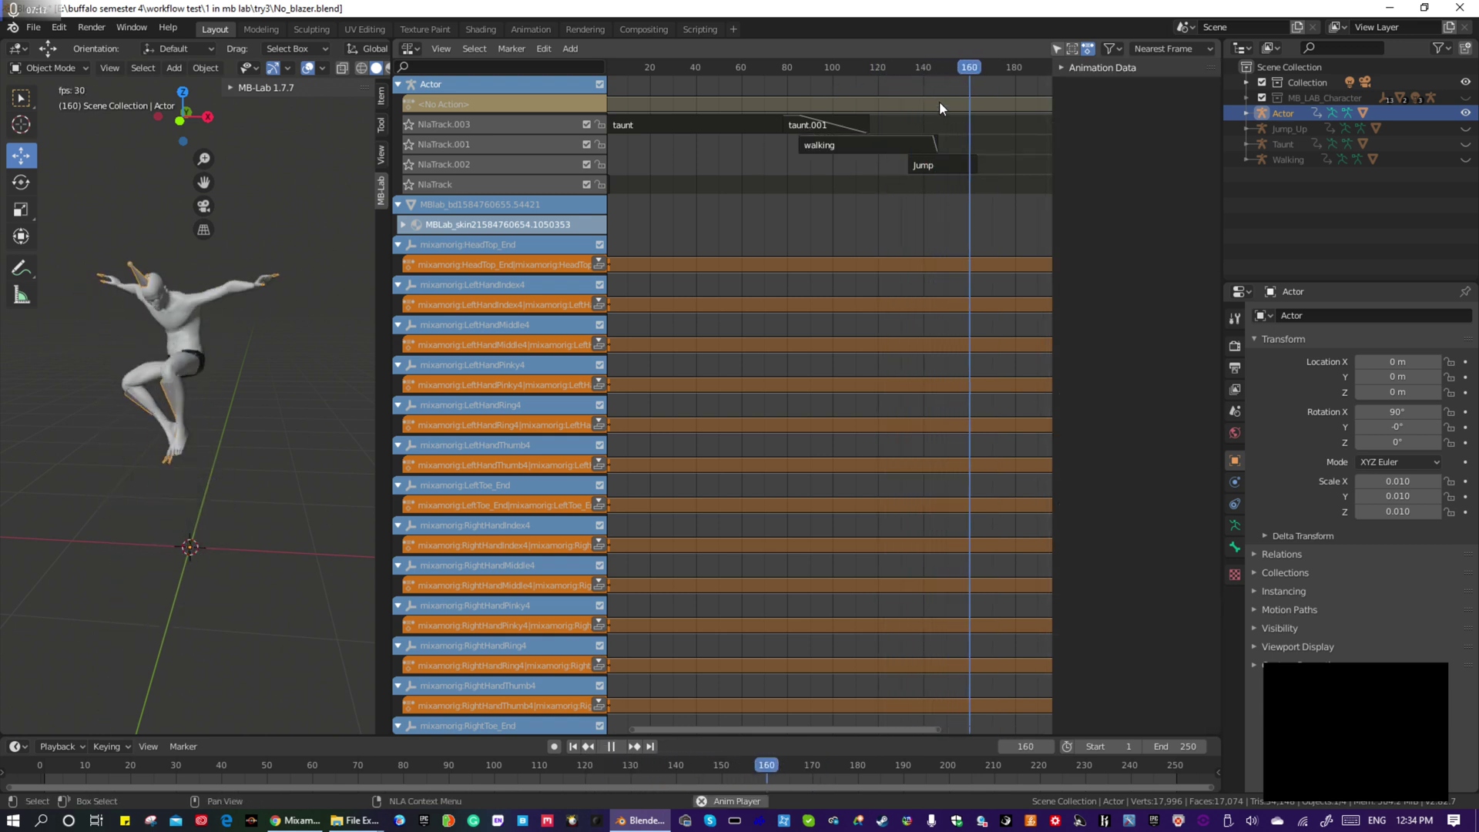
key("space")
left_click(934, 147)
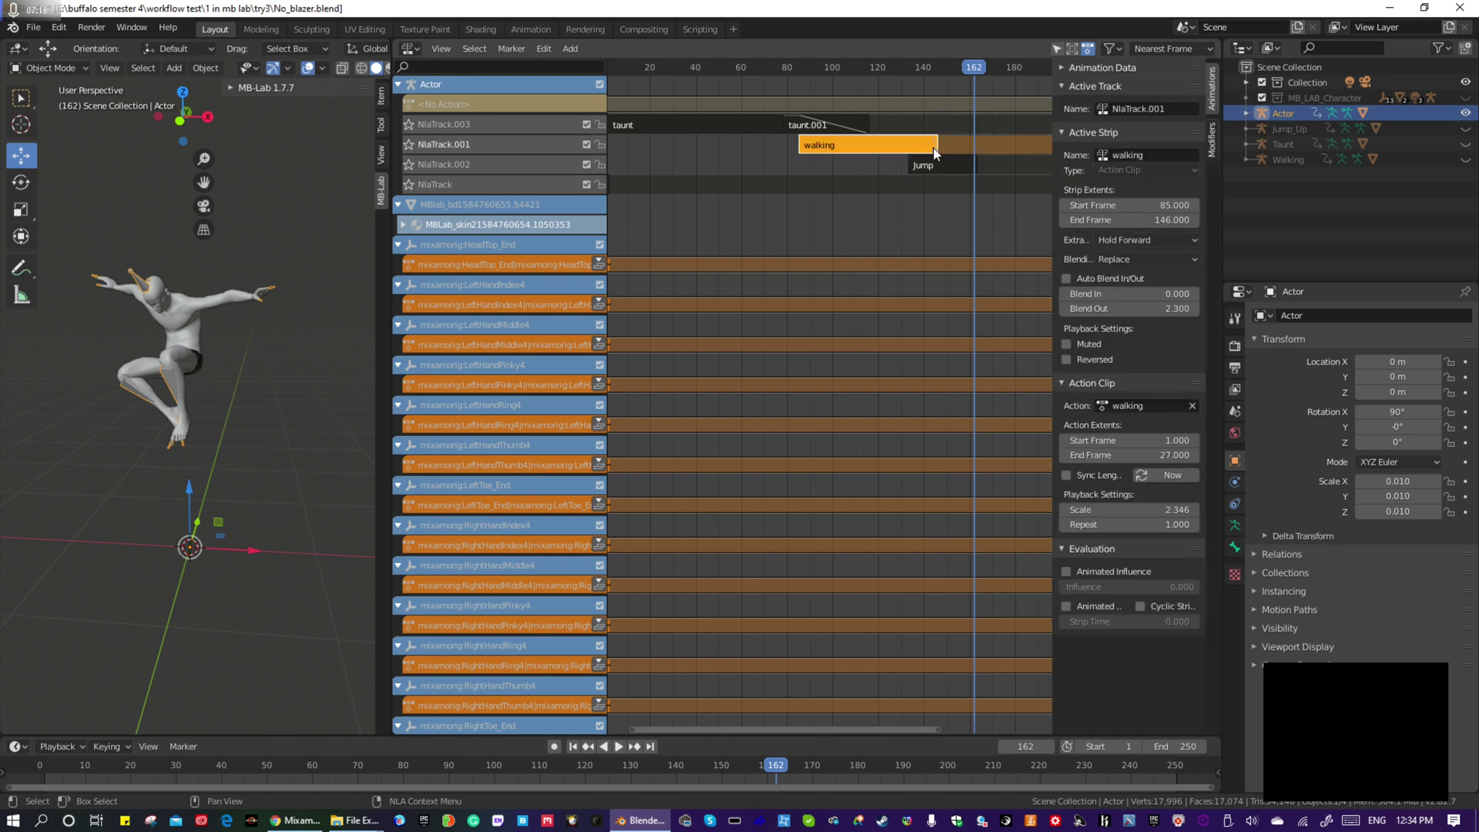
Set the walking strip's Blend Out to 0
double_click(1155, 309)
type("0")
key("Return")
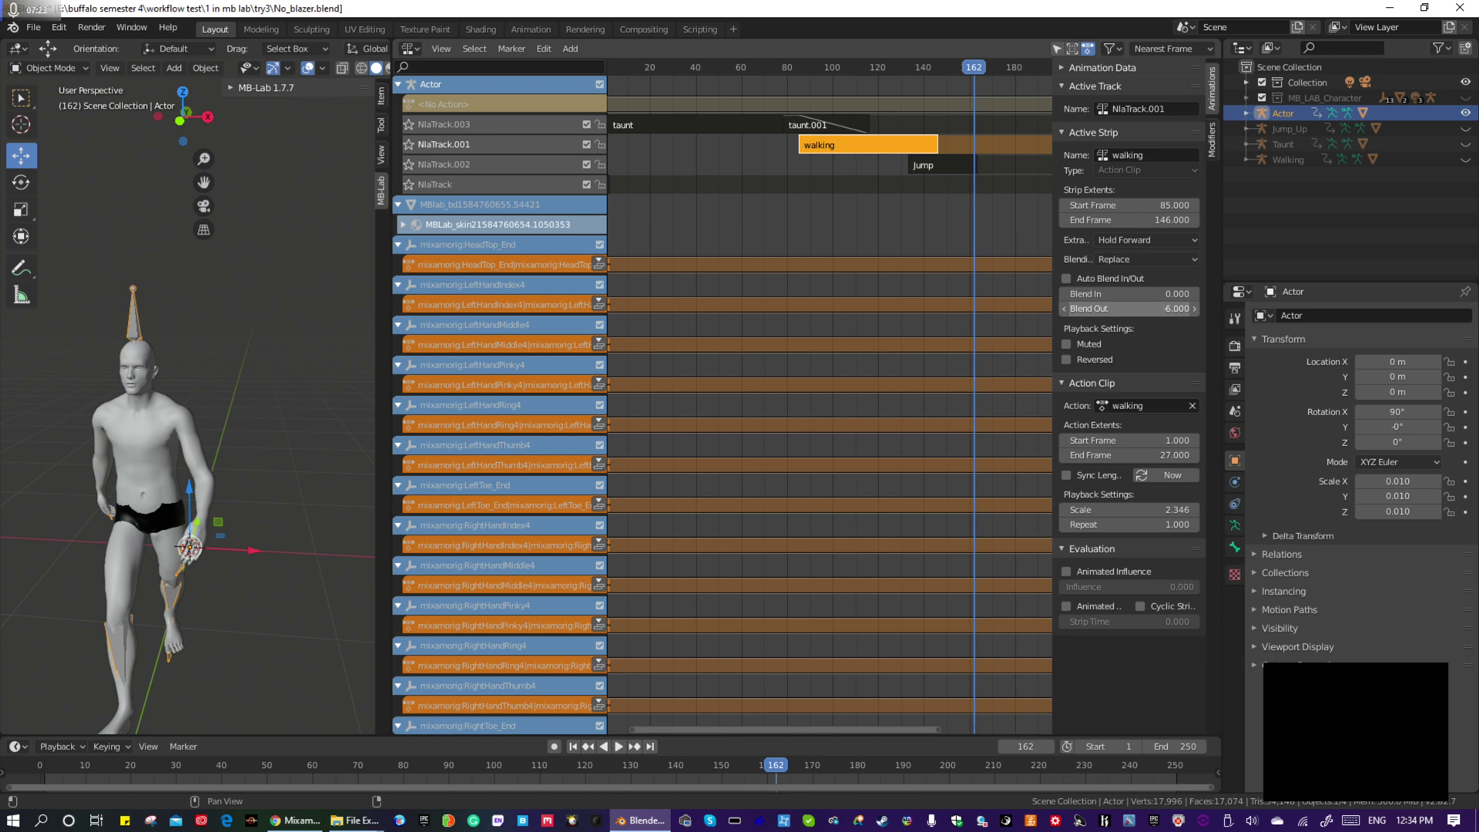
Set the Jump strip's Blend In to 17.6 and play back the transition from walking to jump
left_click(924, 166)
mouse_move(961, 68)
left_mouse_down()
mouse_move(912, 74)
mouse_move(968, 76)
mouse_move(935, 75)
left_mouse_up()
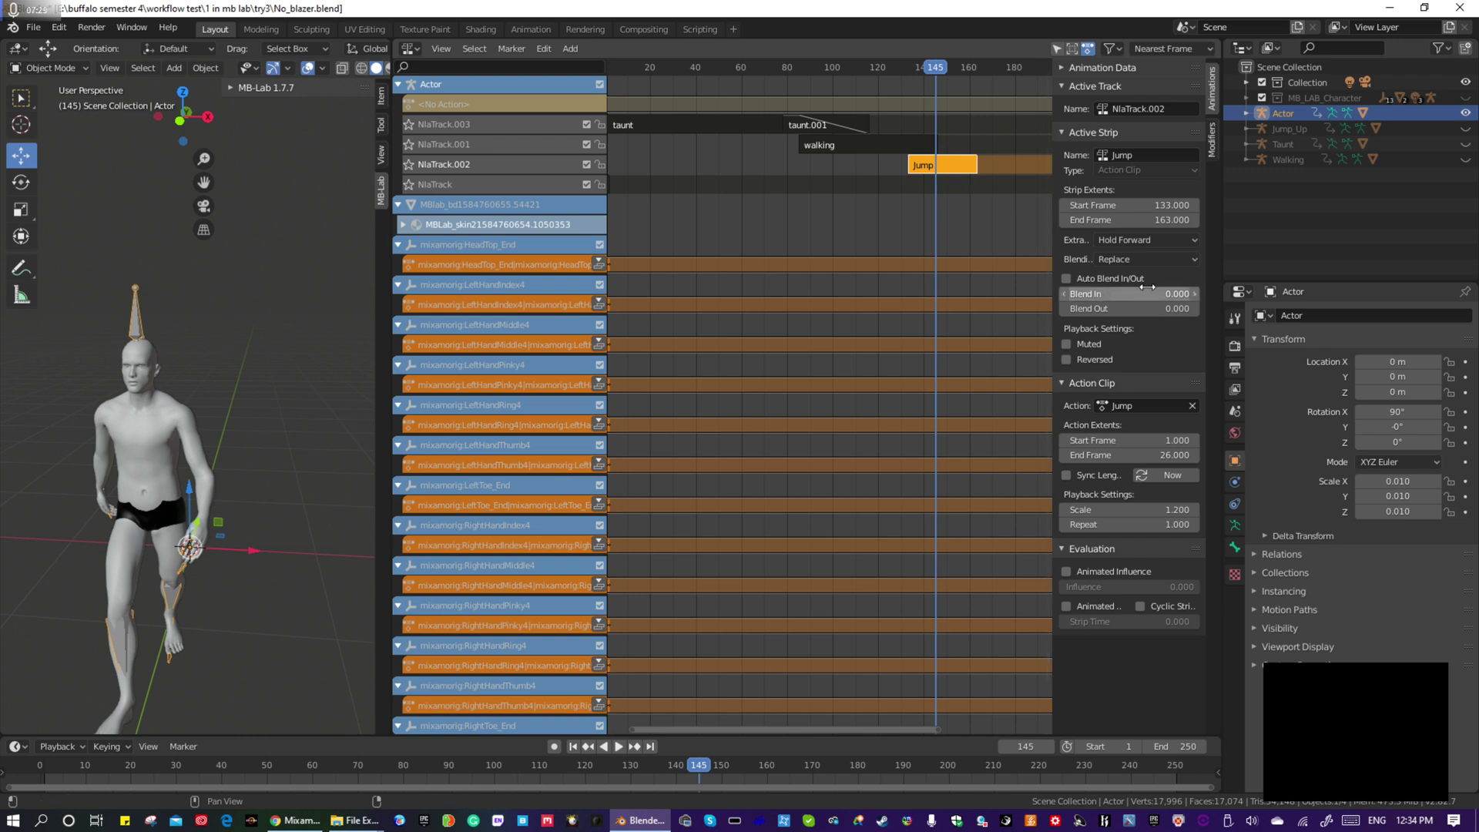
mouse_move(1167, 295)
left_mouse_down()
mouse_move(1198, 295)
mouse_move(1172, 294)
left_mouse_up()
key("space")
left_click_drag(927, 62, 877, 85)
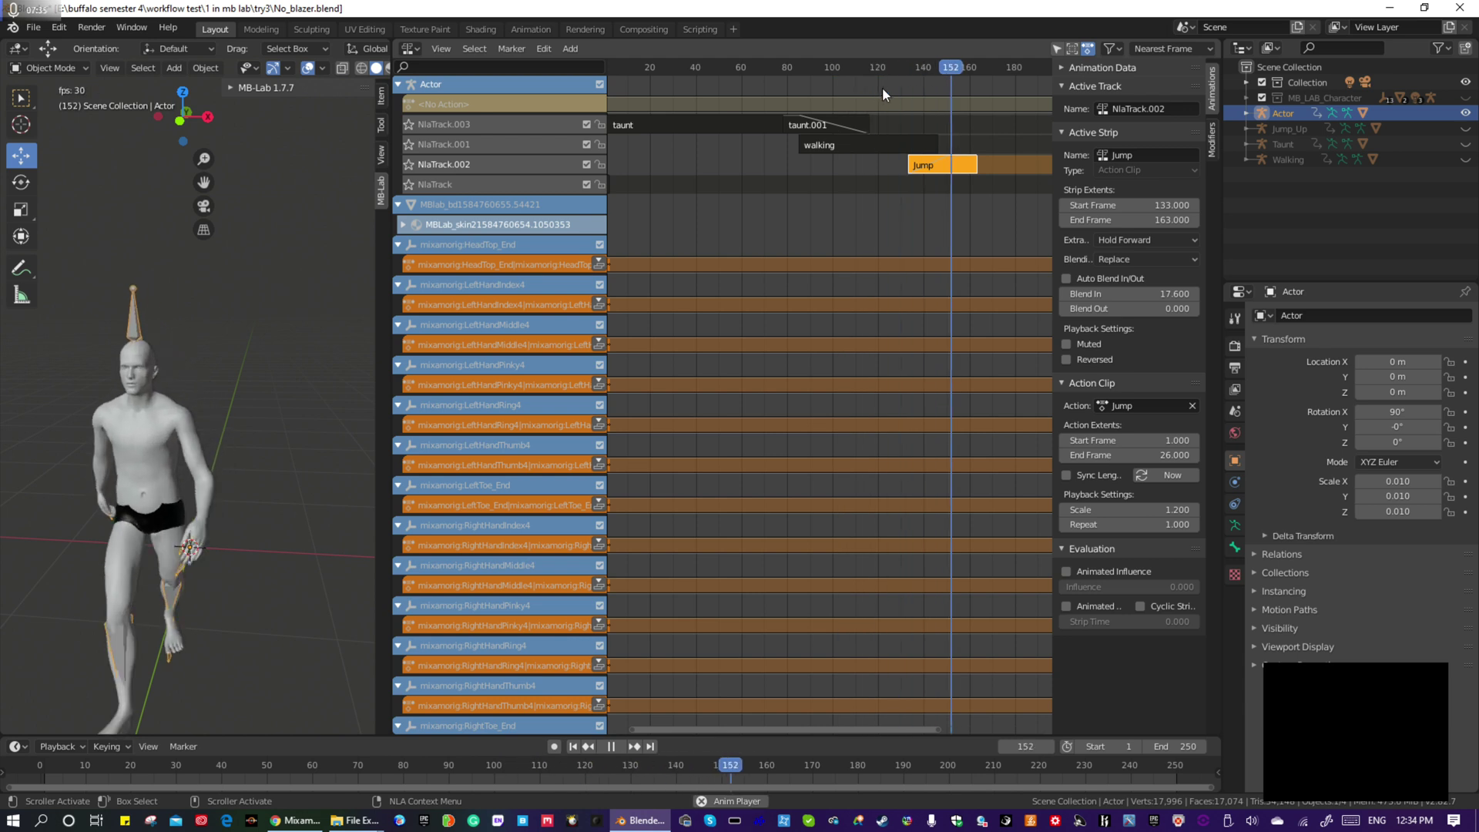
key("space")
Move the Jump strip to start at frame 139, stretch it to end at frame 203.2, and play the animation
mouse_move(941, 166)
left_mouse_down()
mouse_move(970, 167)
mouse_move(951, 166)
left_mouse_up()
left_click_drag(1128, 220, 1205, 219)
left_click_drag(738, 72, 621, 76)
key("space")
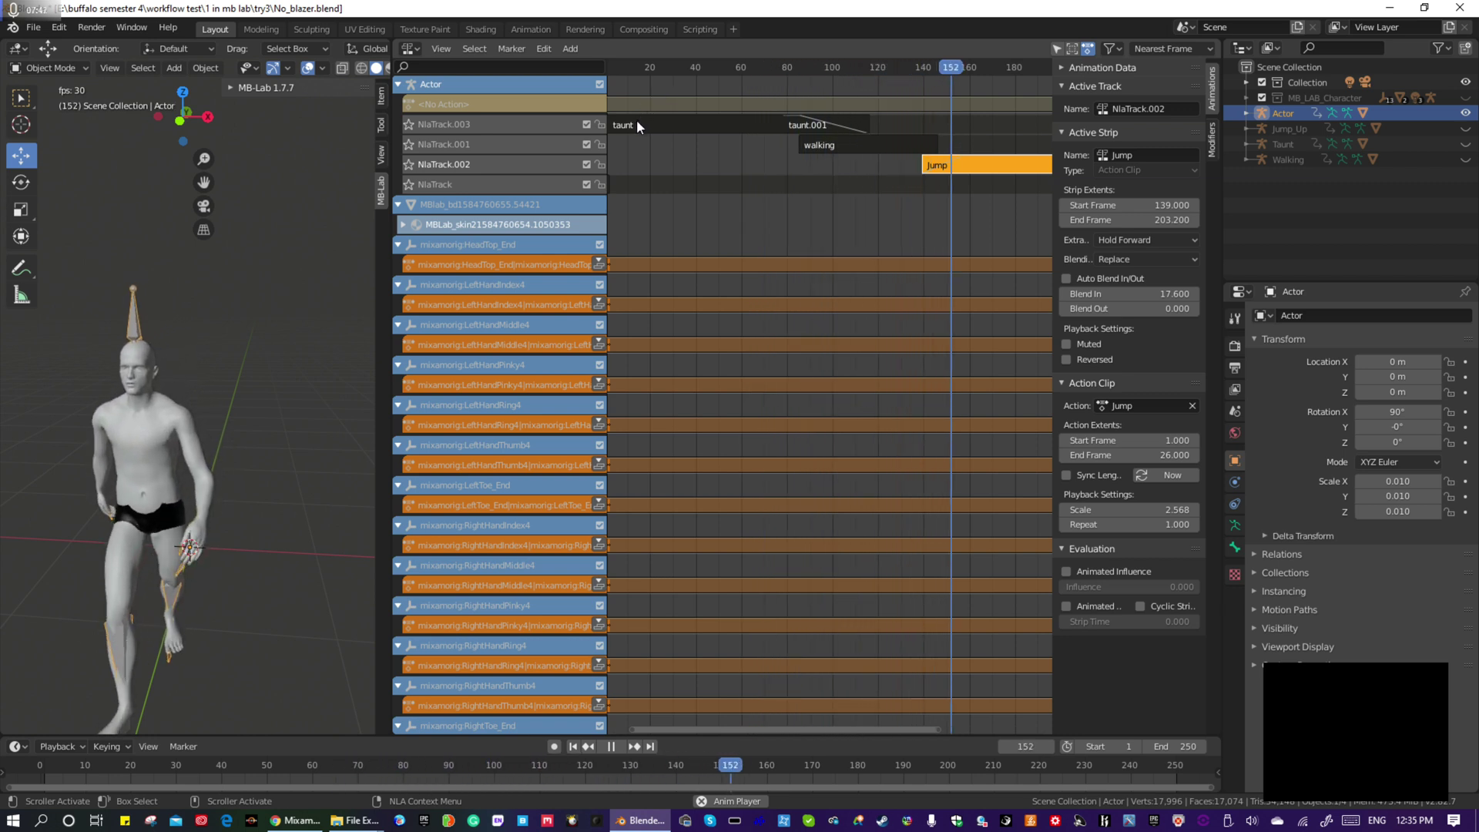
key("space")
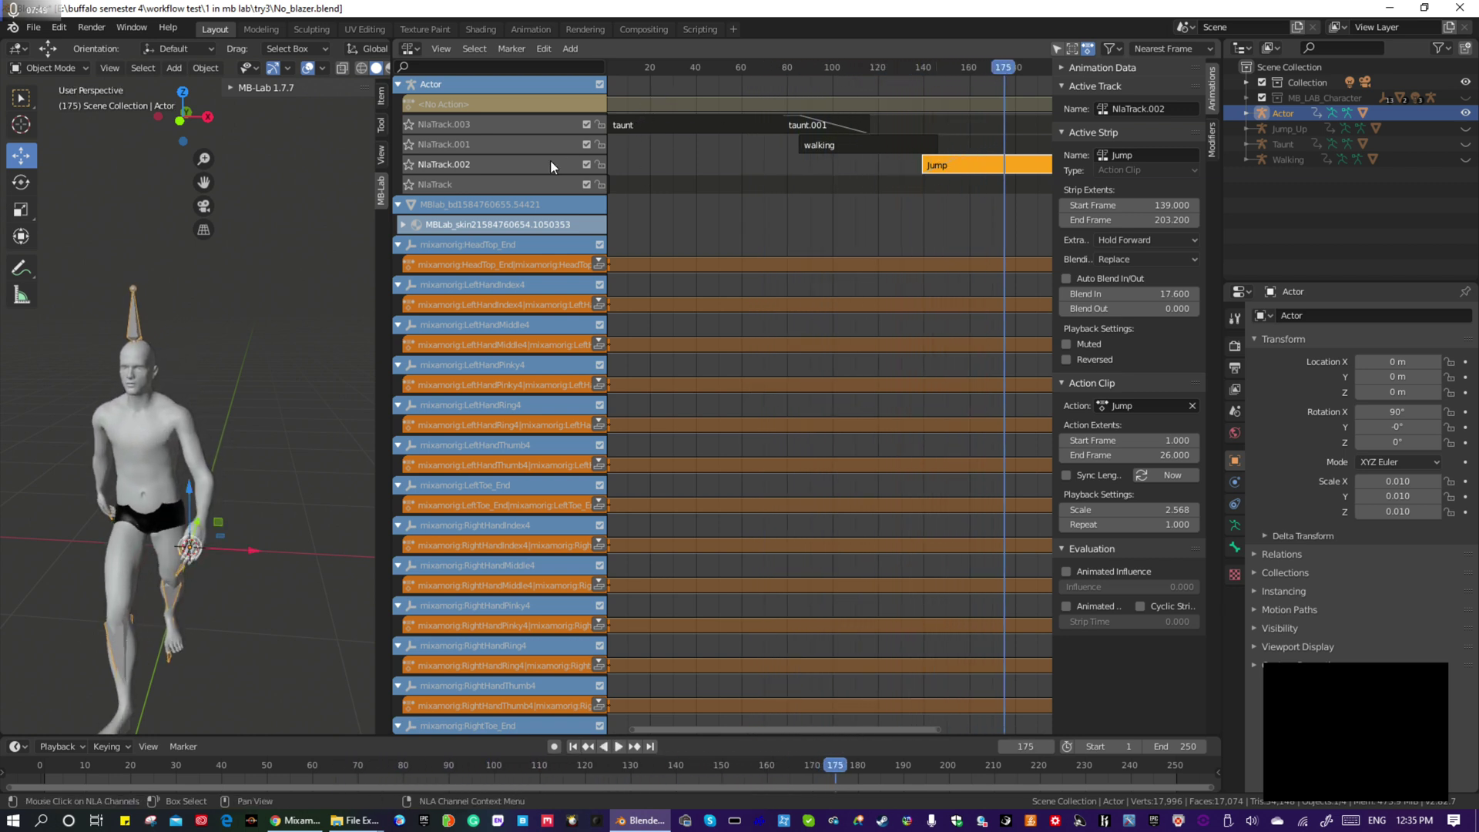
Make the empty NlaTrack active and examine the walking-to-jump transition by playing it back repeatedly from different frames
left_click(516, 183)
left_click(963, 72)
key("space")
left_click(931, 72)
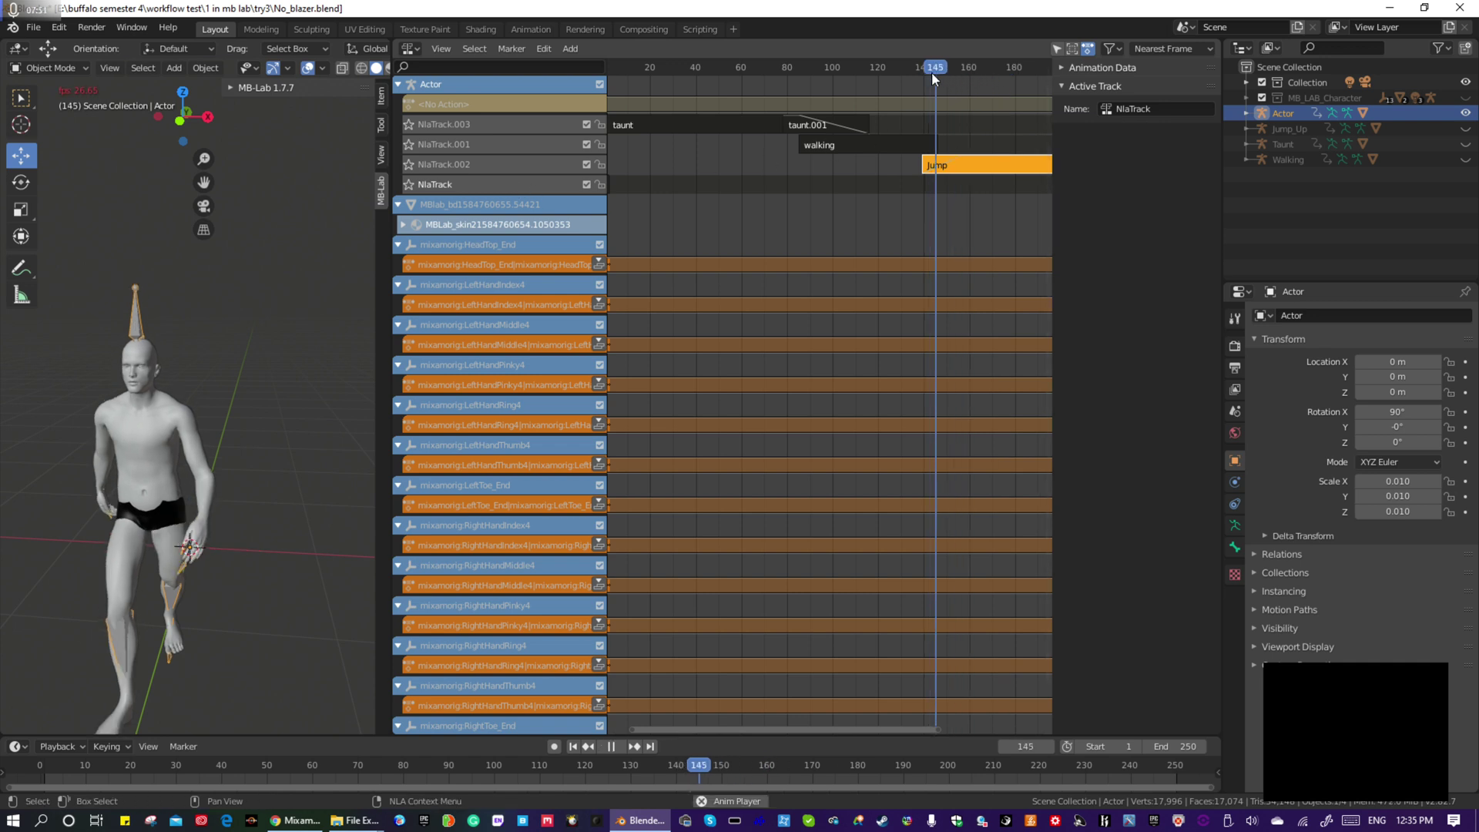
left_click(934, 71)
key("space")
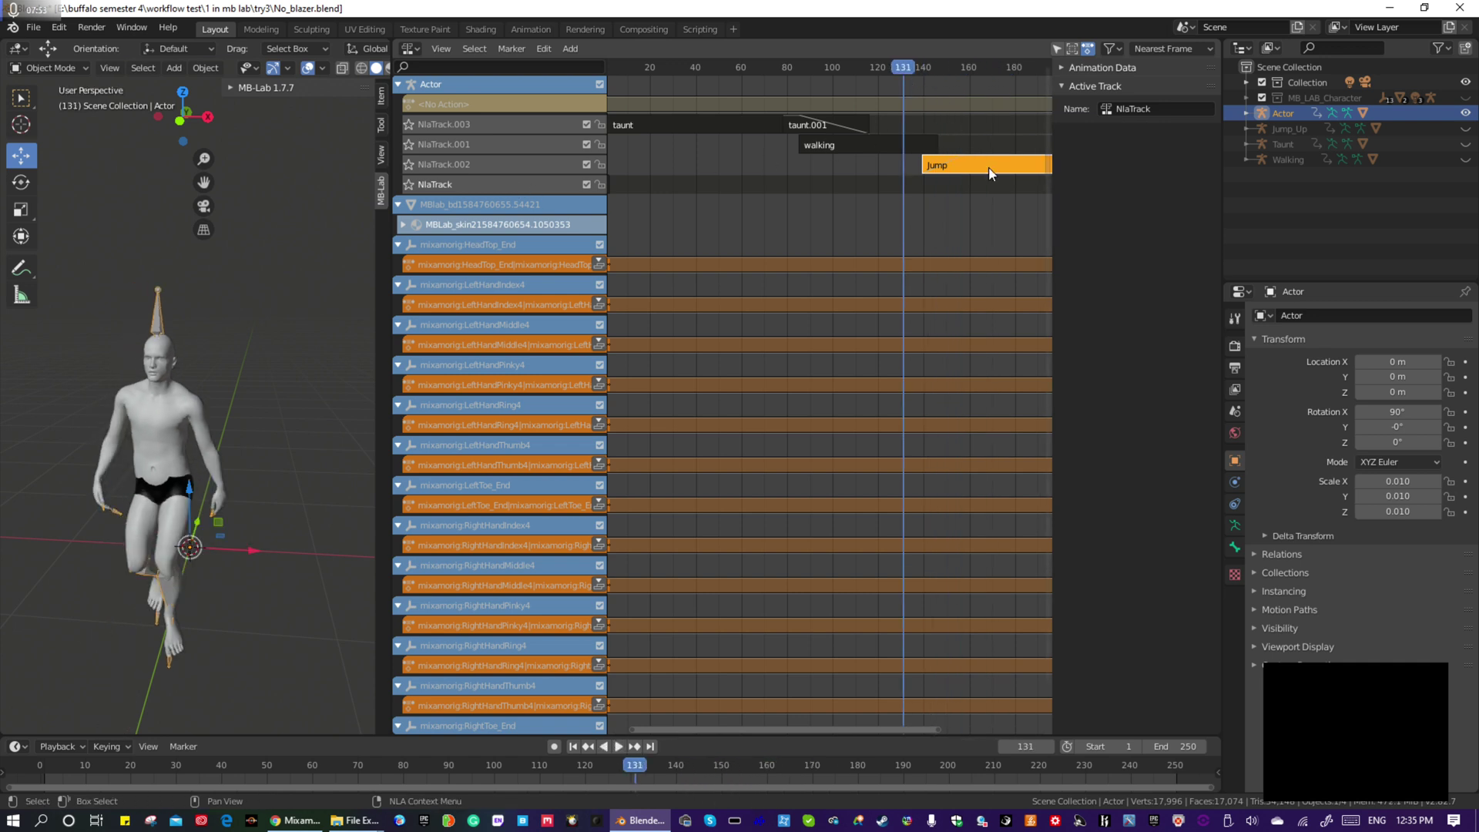
scroll(909, 202, "down", 4)
left_click(860, 68)
left_click_drag(858, 66, 890, 66)
key("space")
key("space")
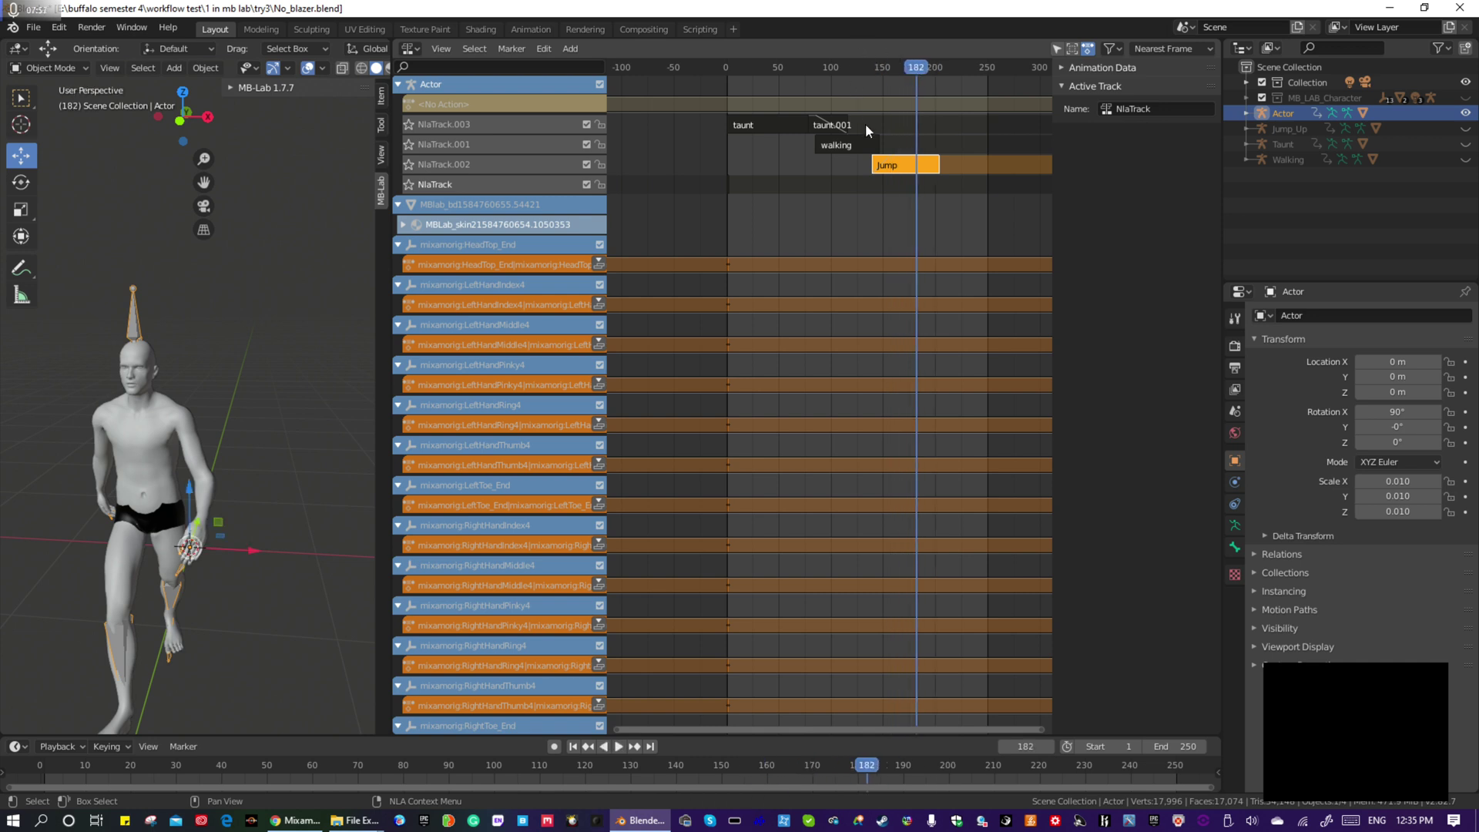
Turn on Auto Blend In/Out for the Jump strip and play the animation across its start
left_click(912, 166)
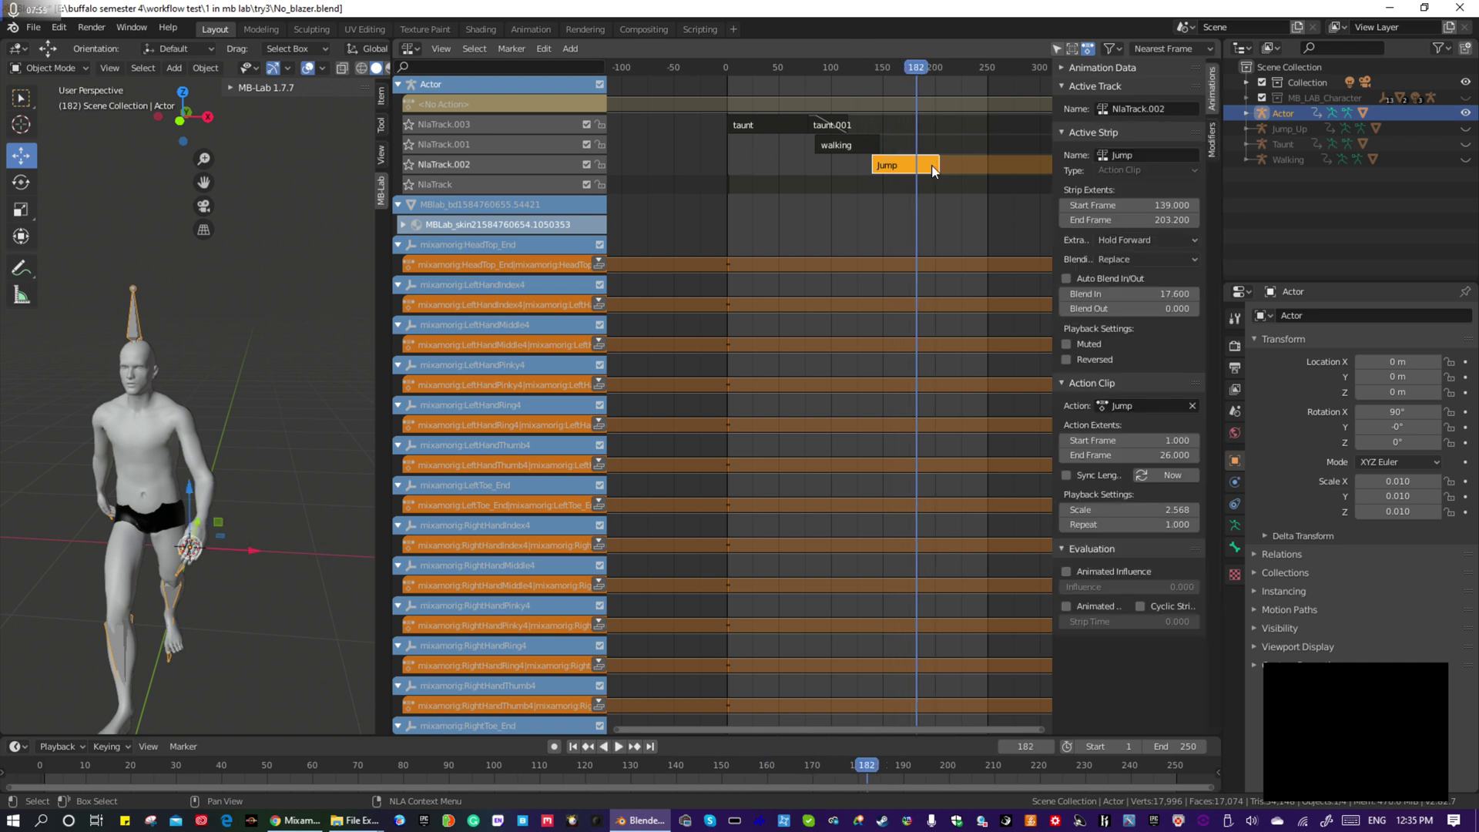
left_click(1065, 278)
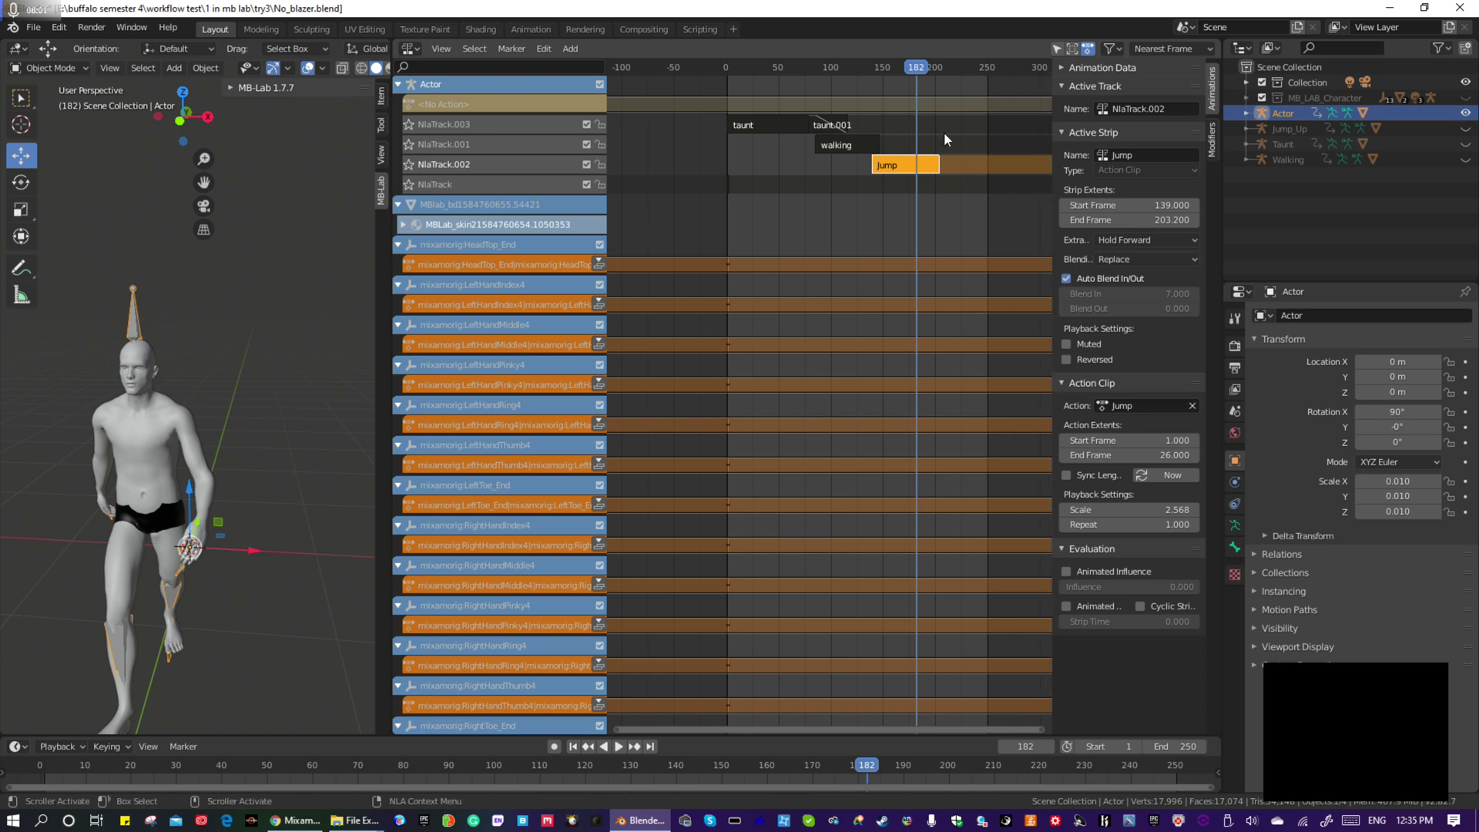
left_click(871, 69)
key("space")
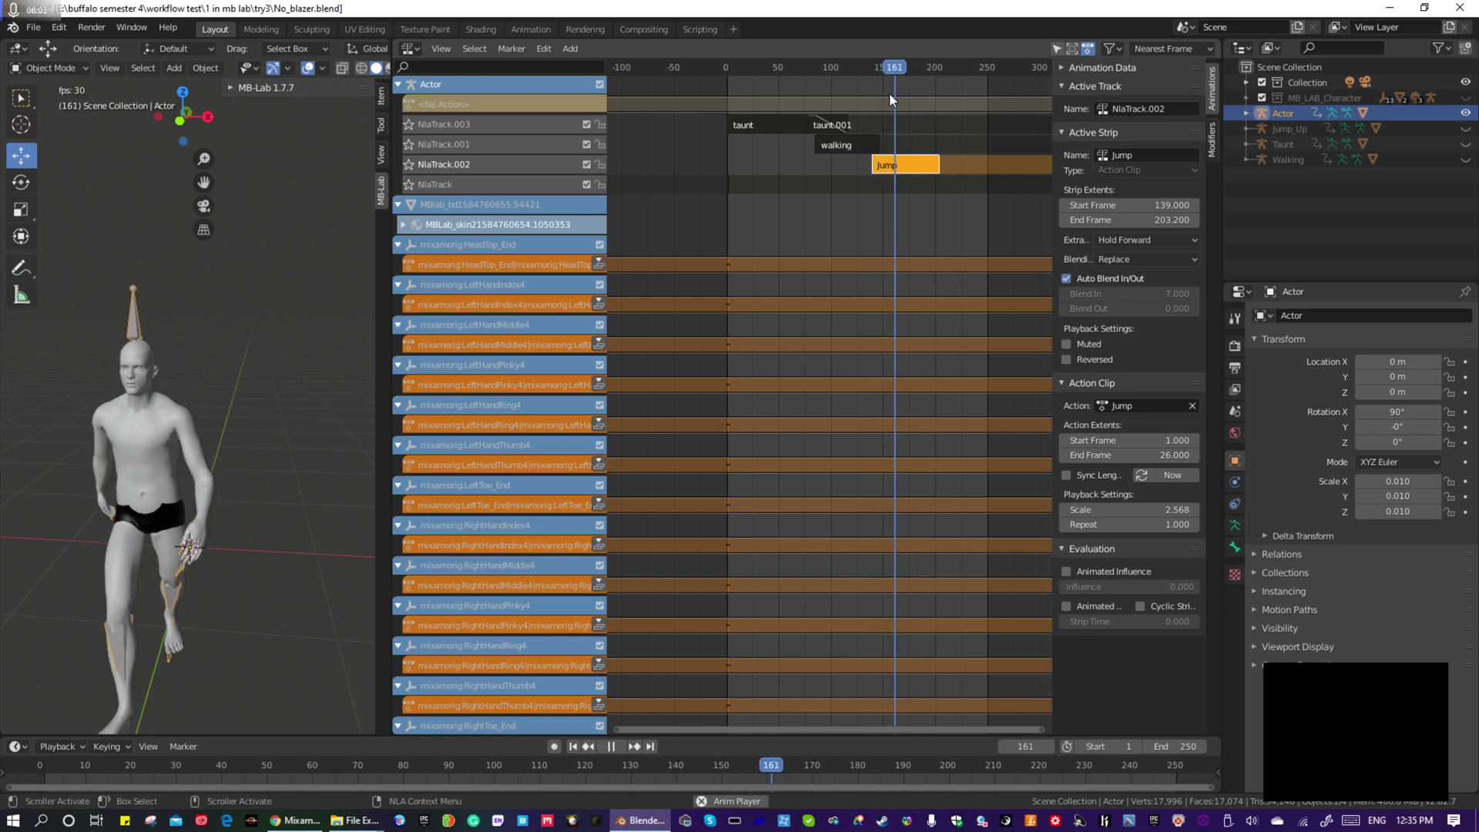
key("space")
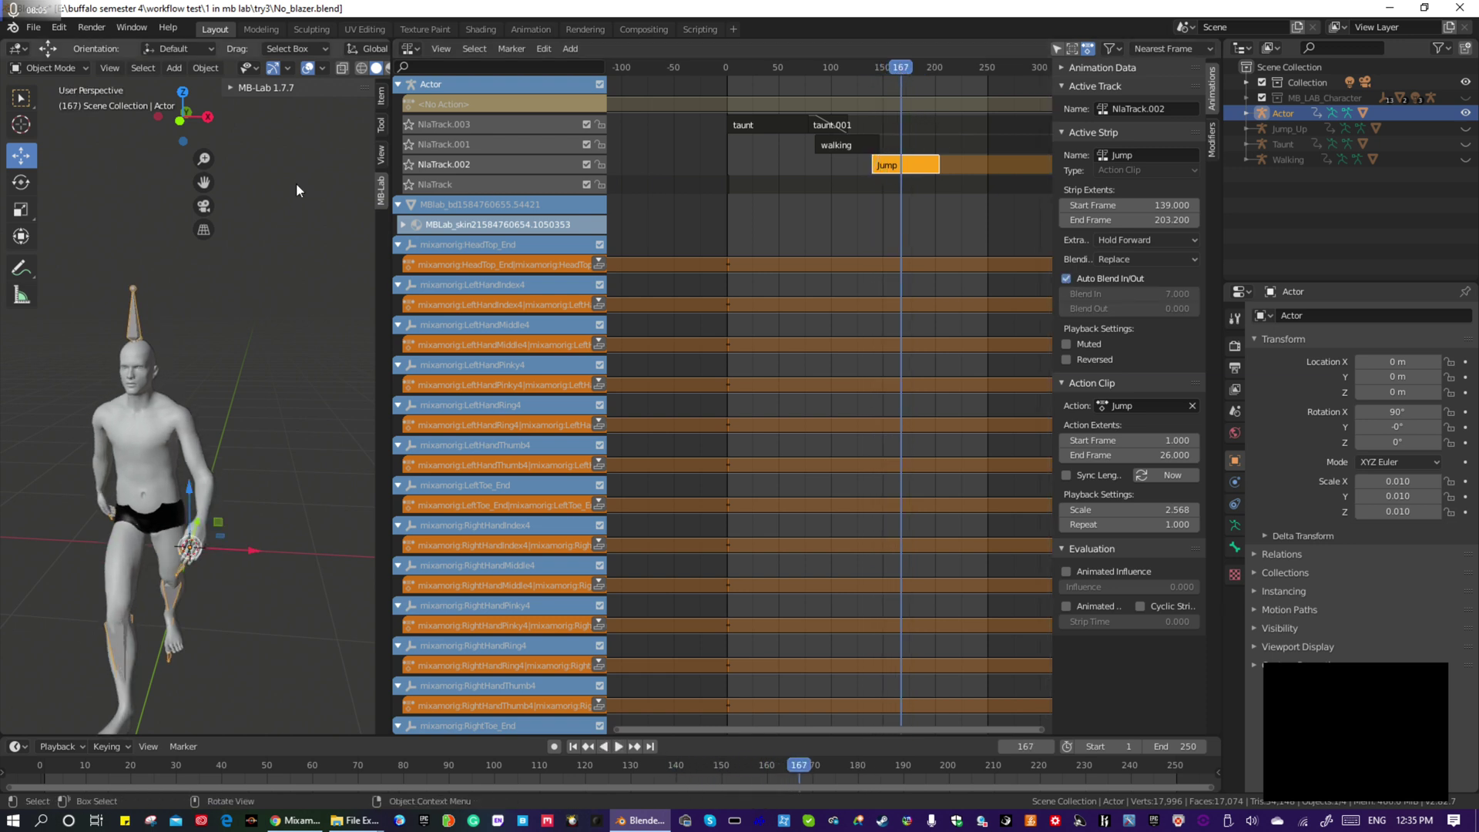
Move the empty NlaTrack to the top of the Actor's track order
left_click(448, 185)
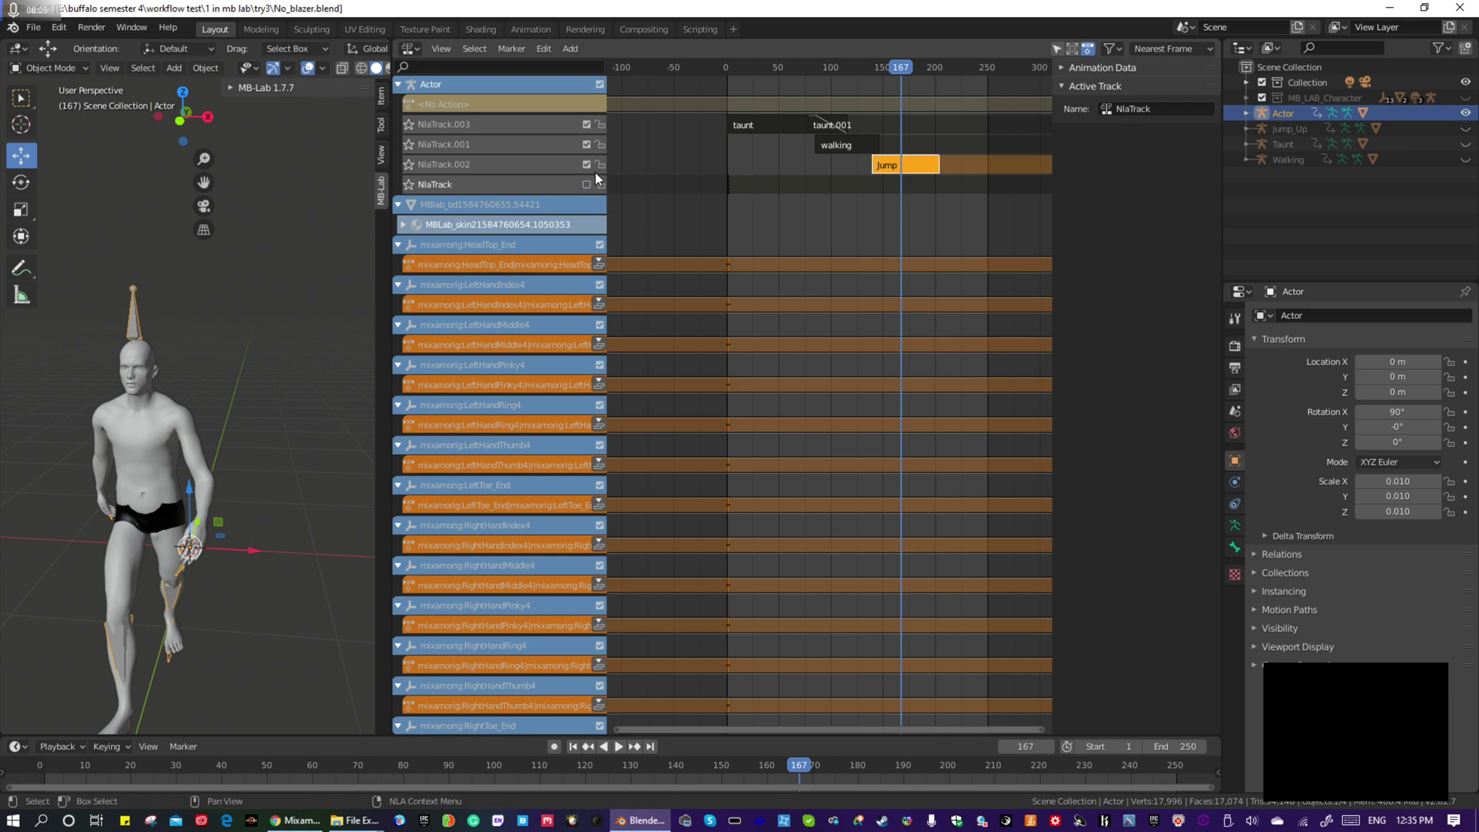
right_click(445, 186)
mouse_move(446, 185)
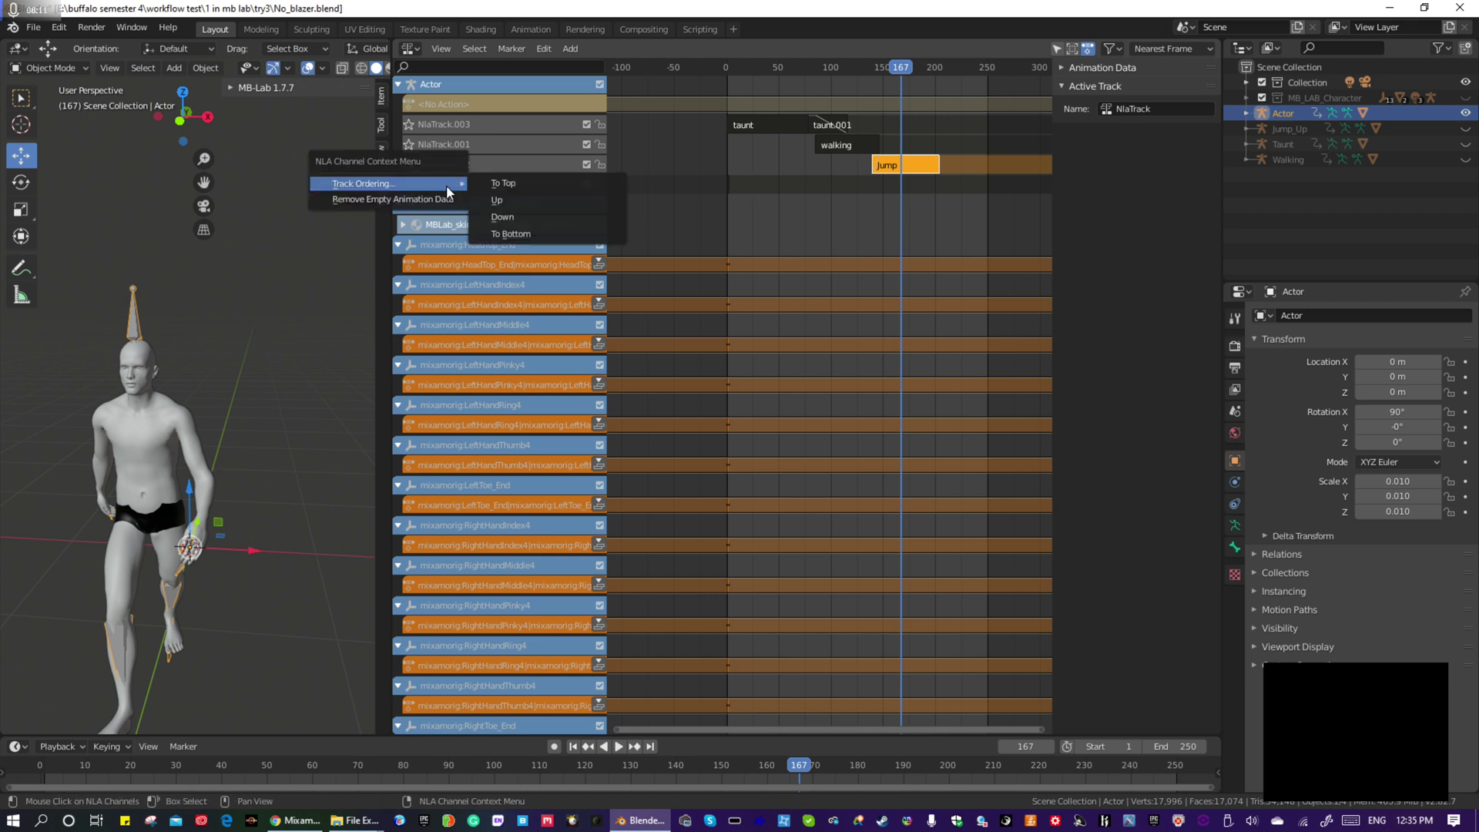
left_click(508, 225)
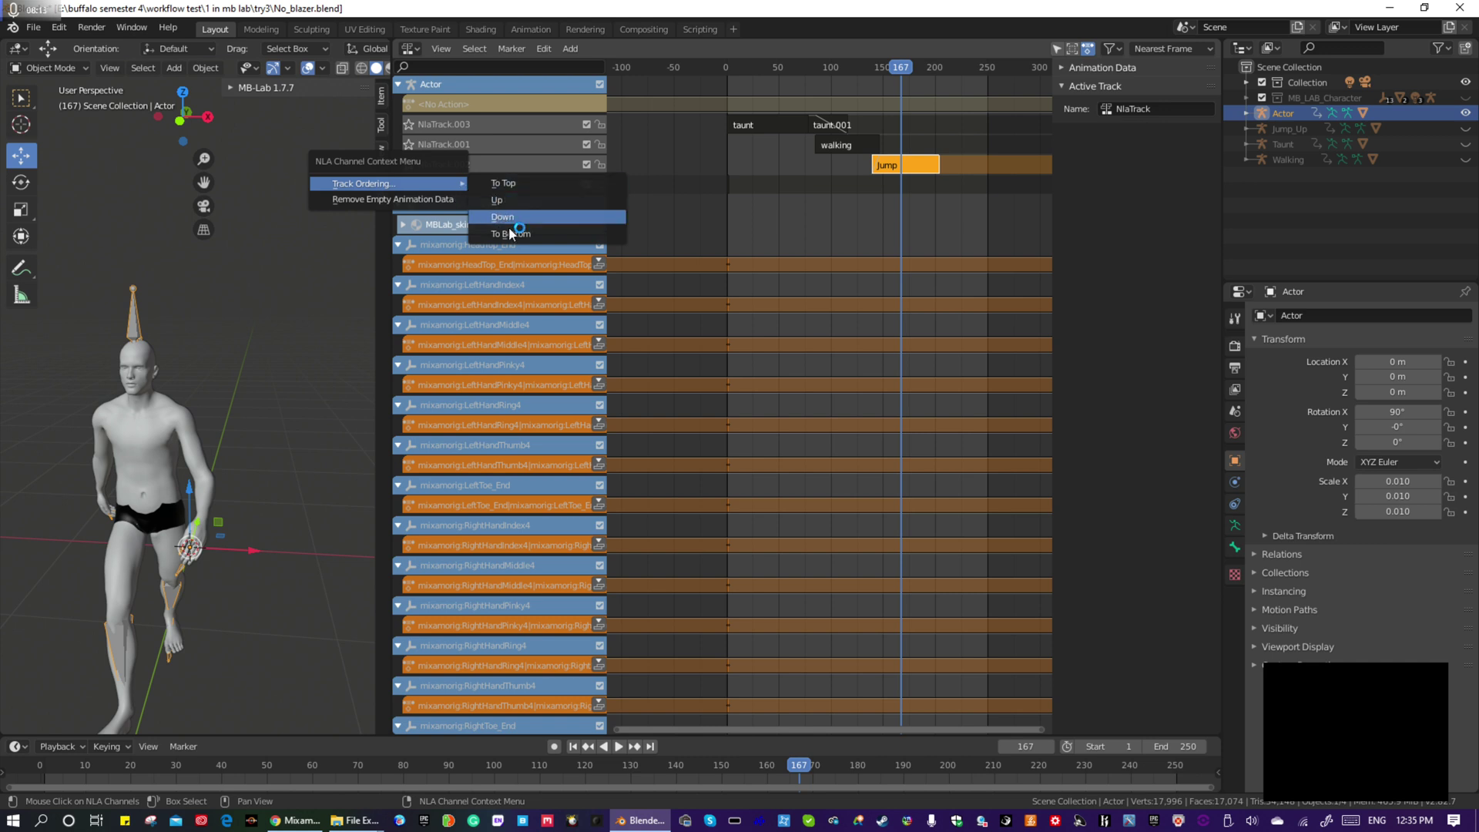
left_click(511, 182)
left_click(496, 185)
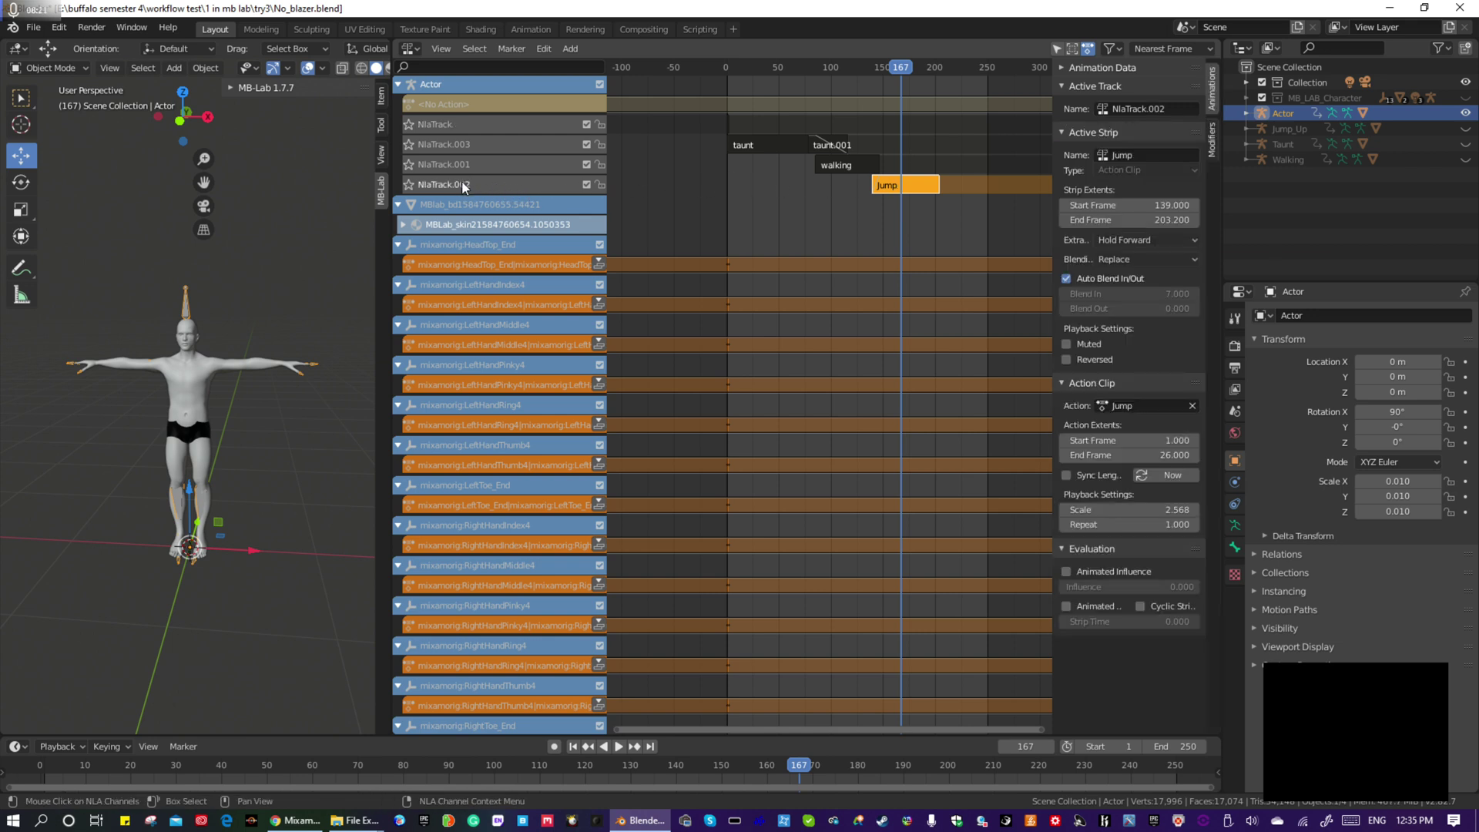
Move NlaTrack.002 with the Jump strip to the top of the track order and play the animation from the beginning
right_click(463, 186)
mouse_move(474, 182)
left_click(520, 185)
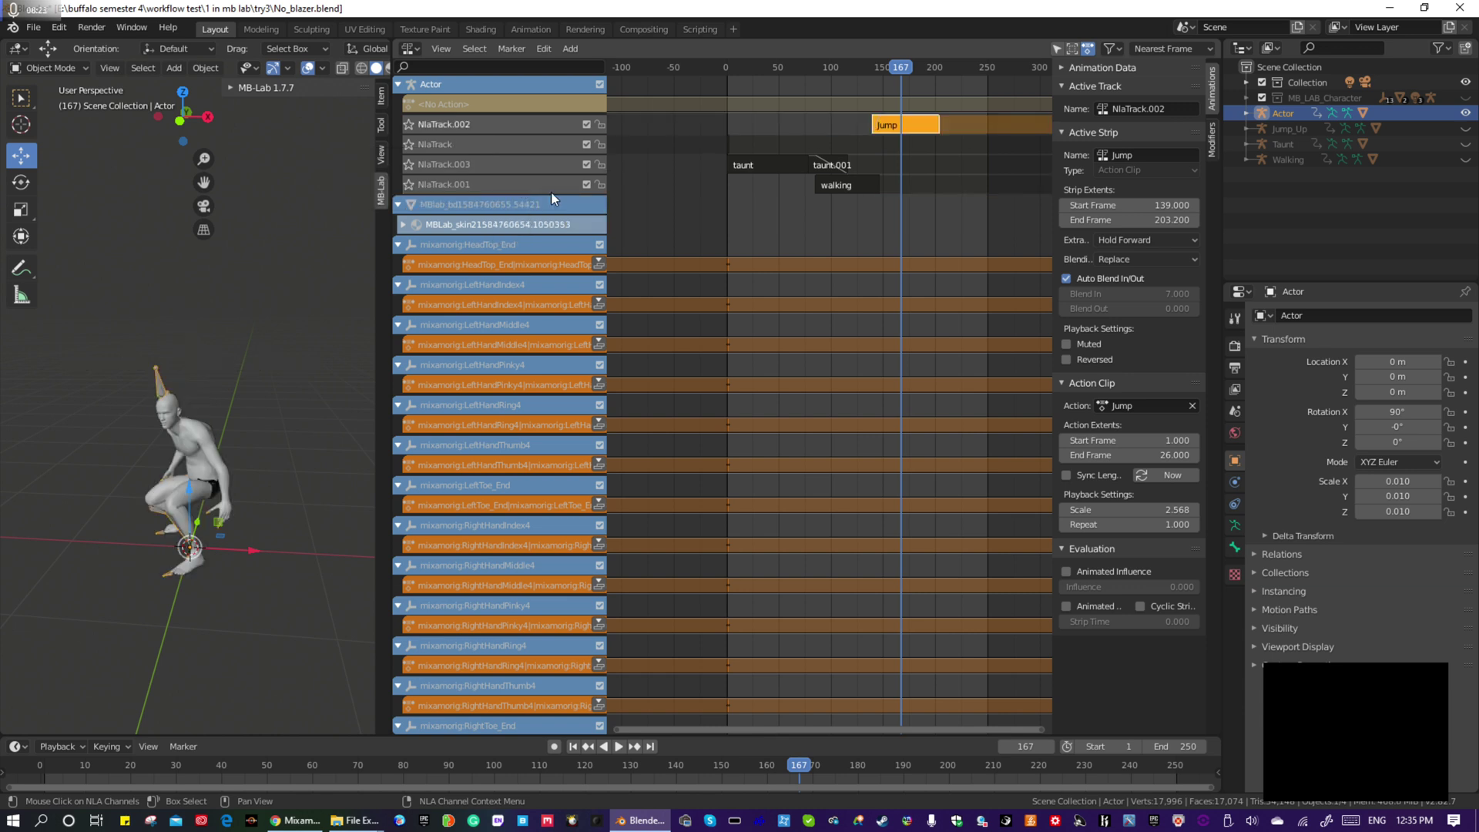
left_click_drag(905, 71, 722, 69)
key("space")
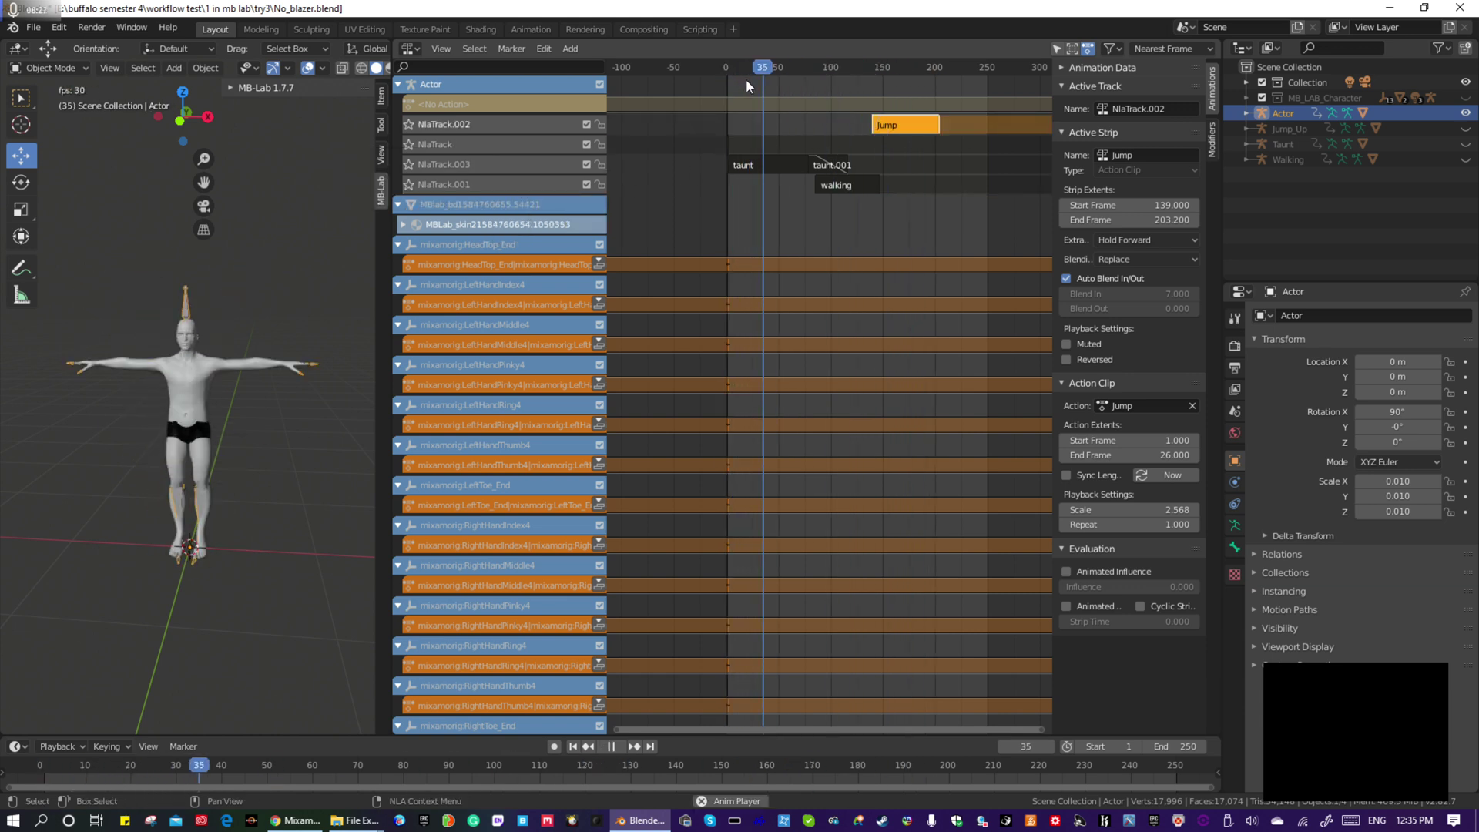
key("space")
Select the taunt, walking and taunt.001 strips, then examine the taunt and walking section by playing it back repeatedly
left_click(787, 168)
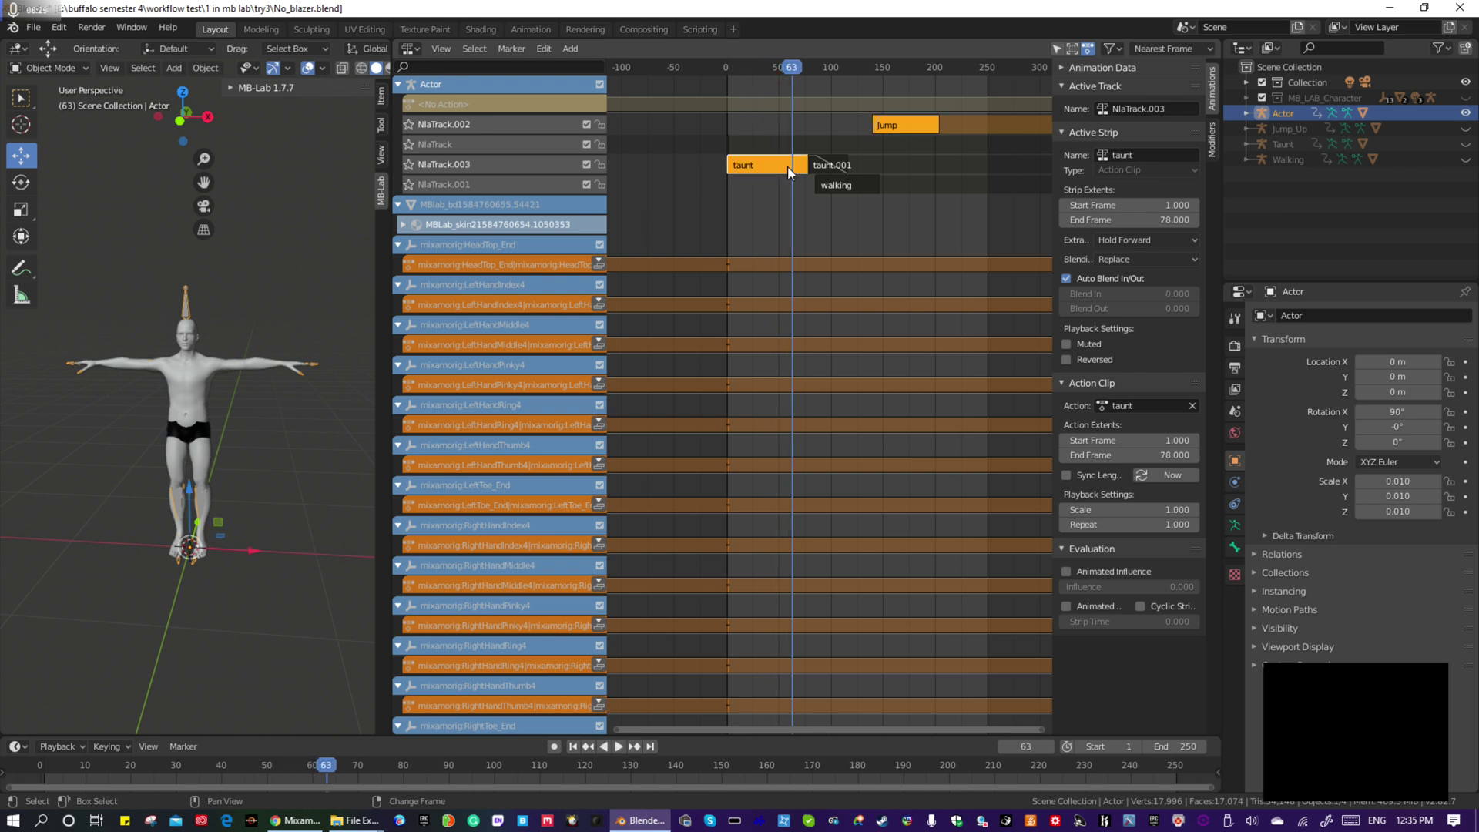
left_click(828, 183)
left_click(829, 163, "shift")
key("space")
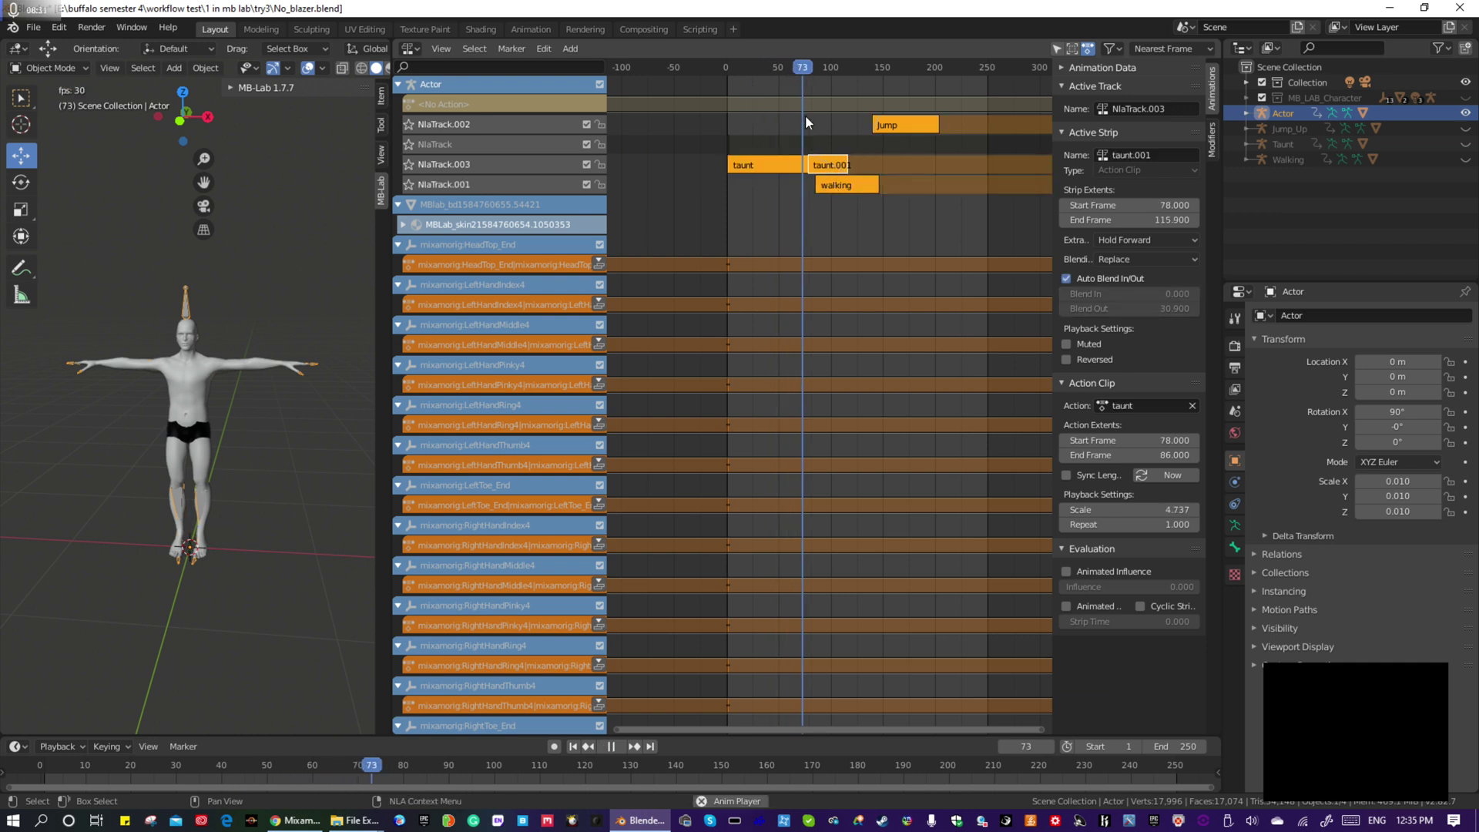
left_click_drag(816, 72, 742, 80)
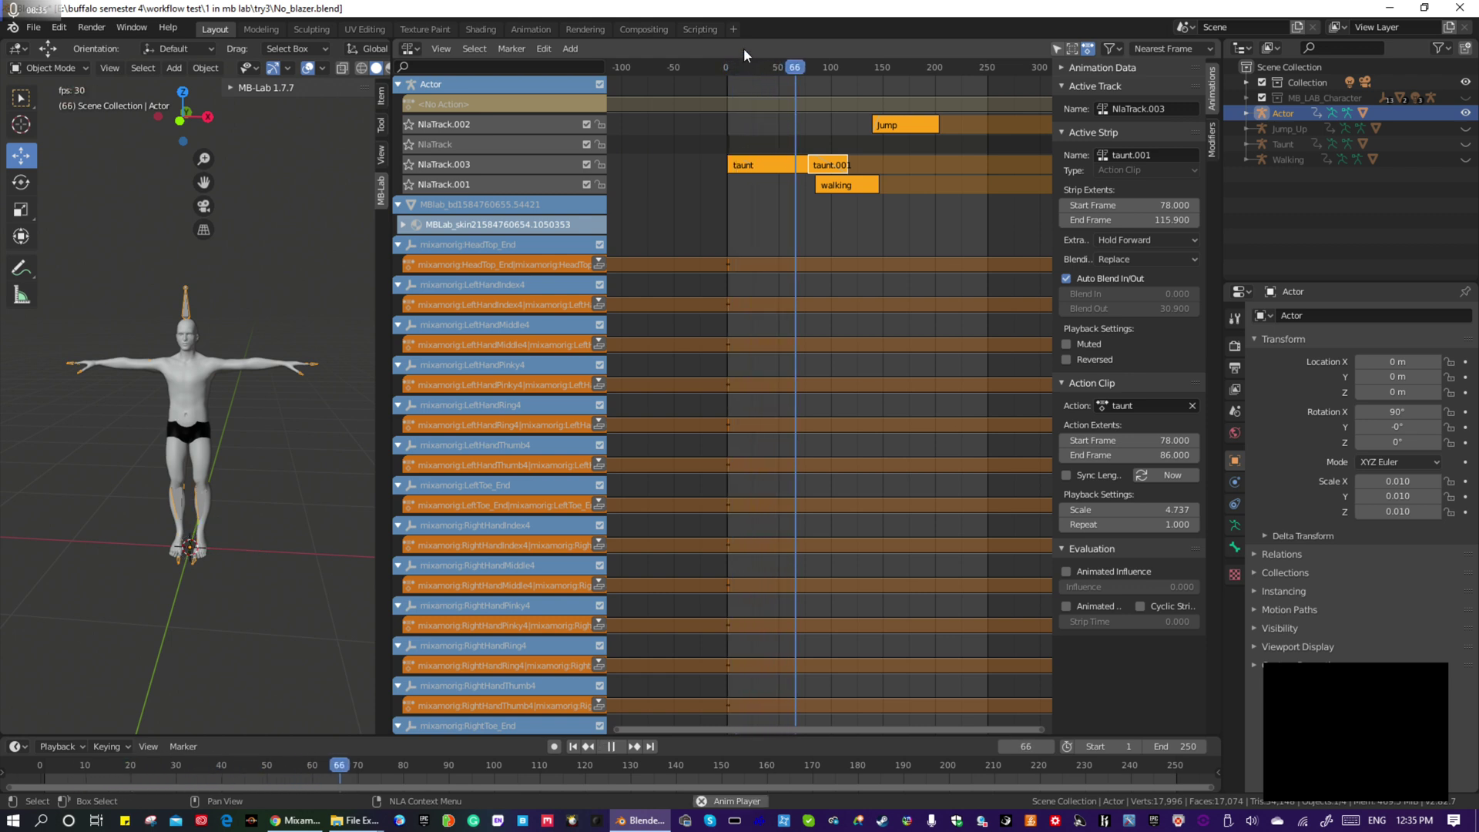
key("space")
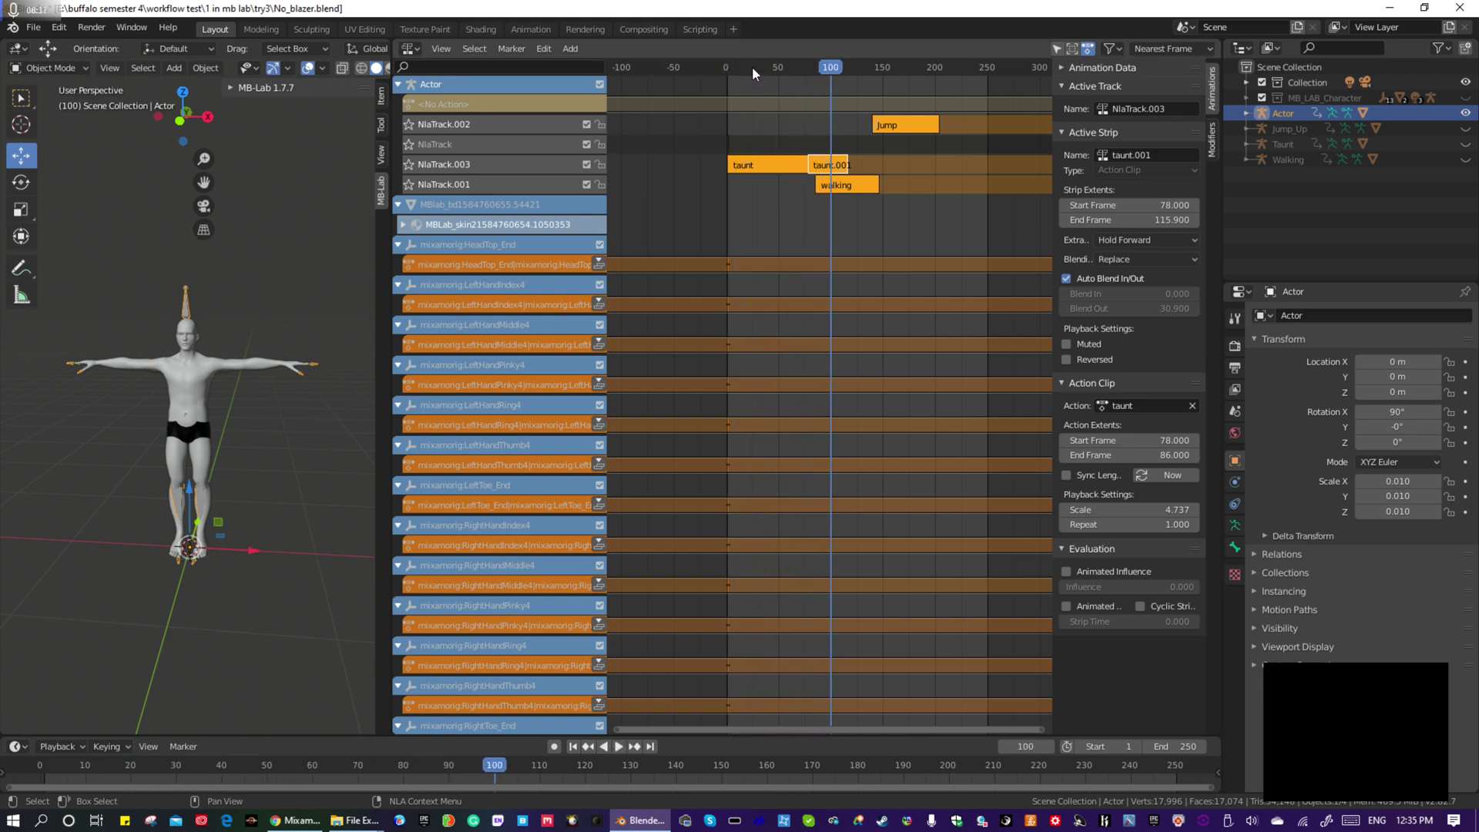
left_click(751, 67)
key("space")
left_click(814, 119)
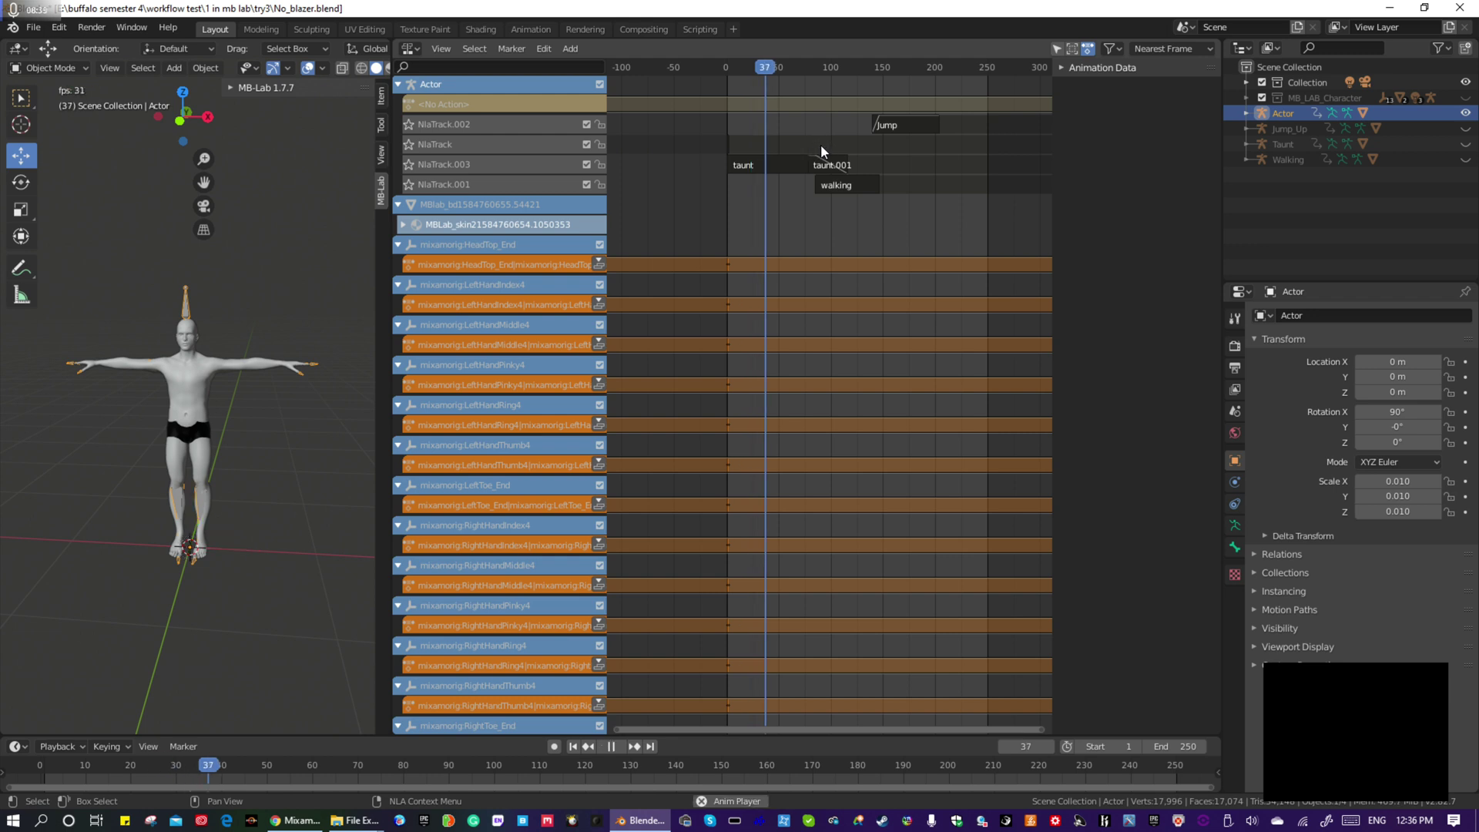
key("space")
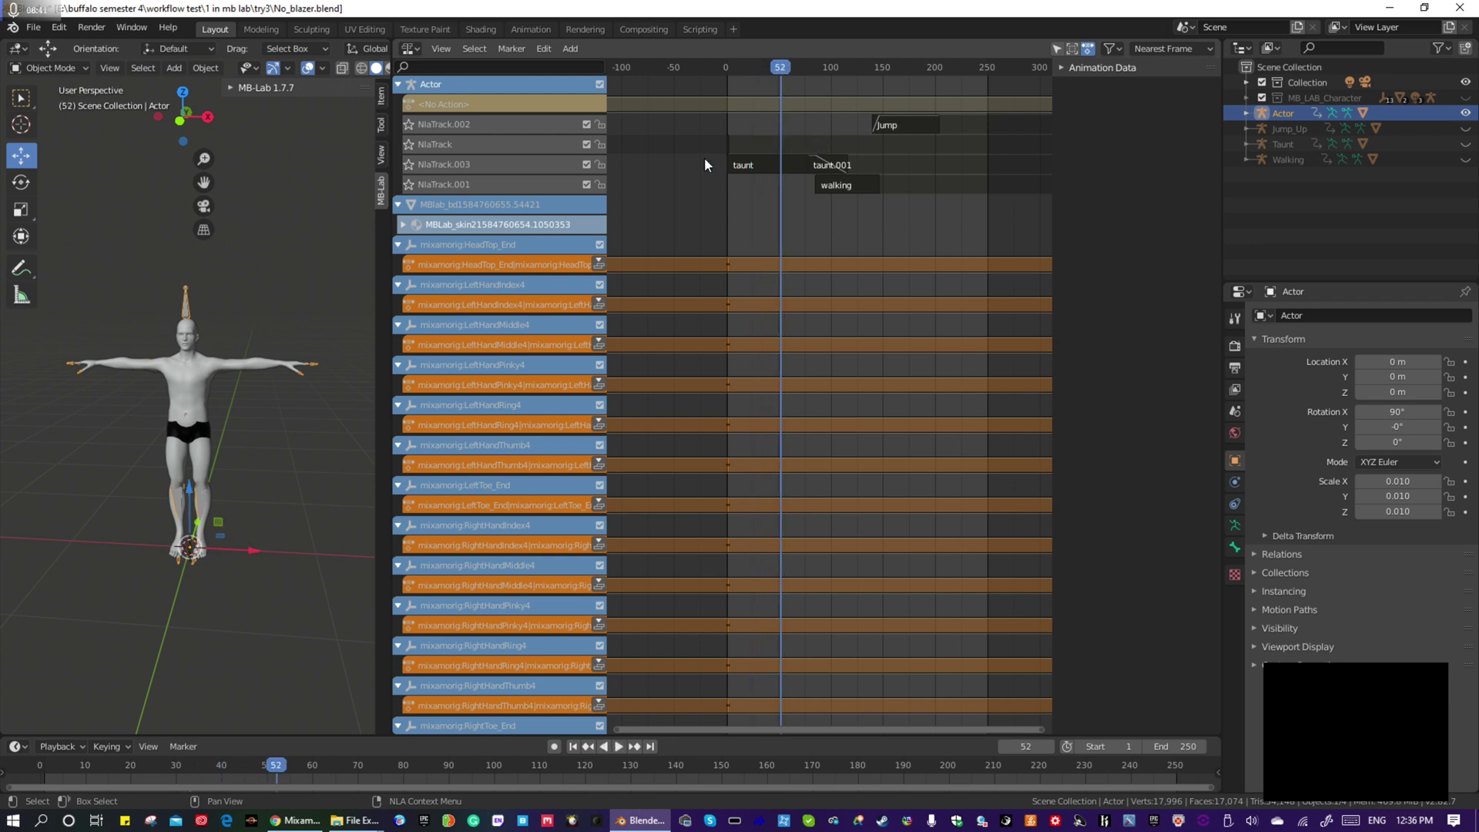
Move the empty NlaTrack one place down, below NlaTrack.003, and play the animation from near the start through the jump
left_click(460, 146)
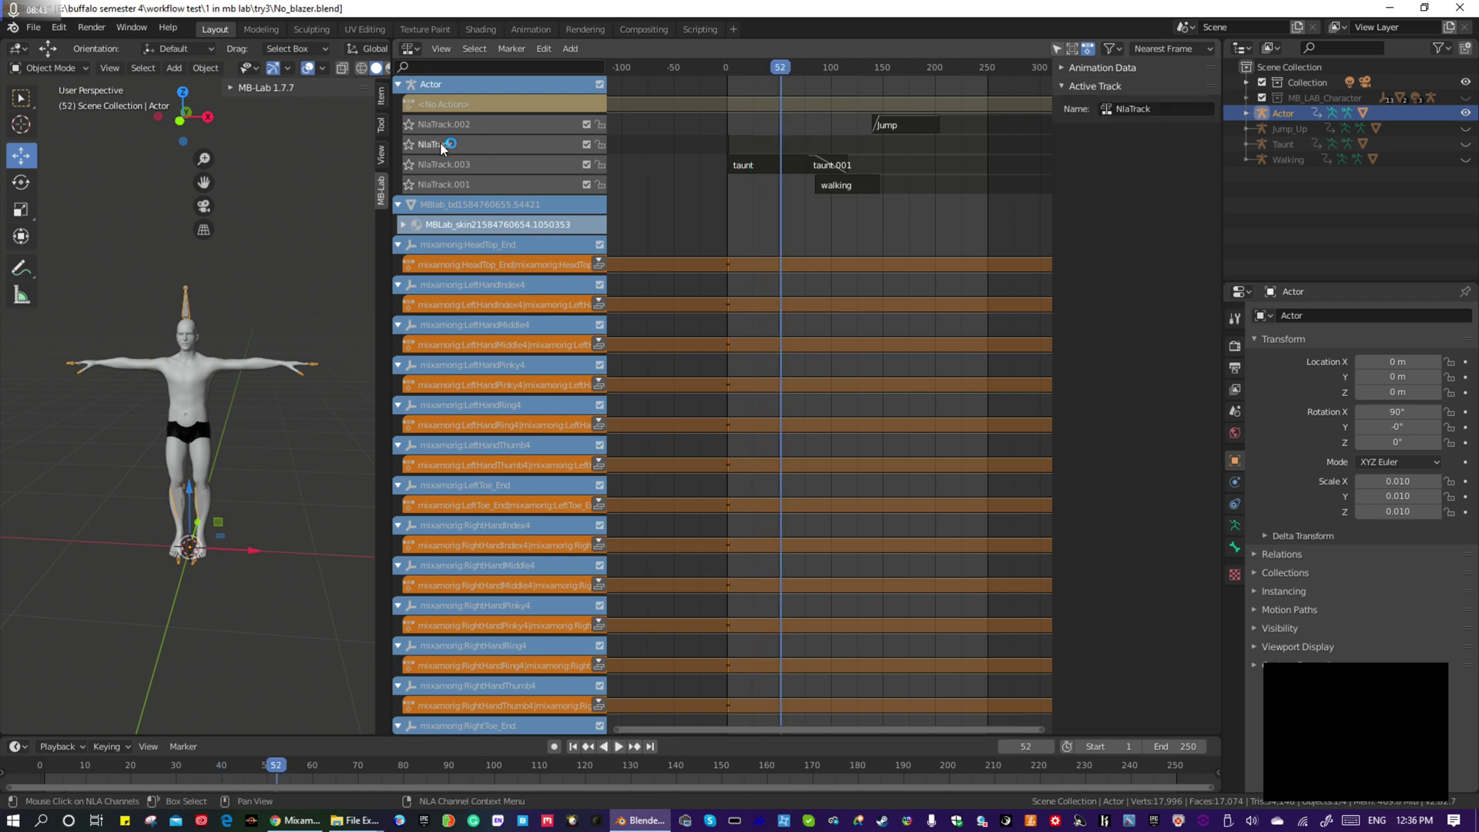
right_click(440, 144)
mouse_move(442, 144)
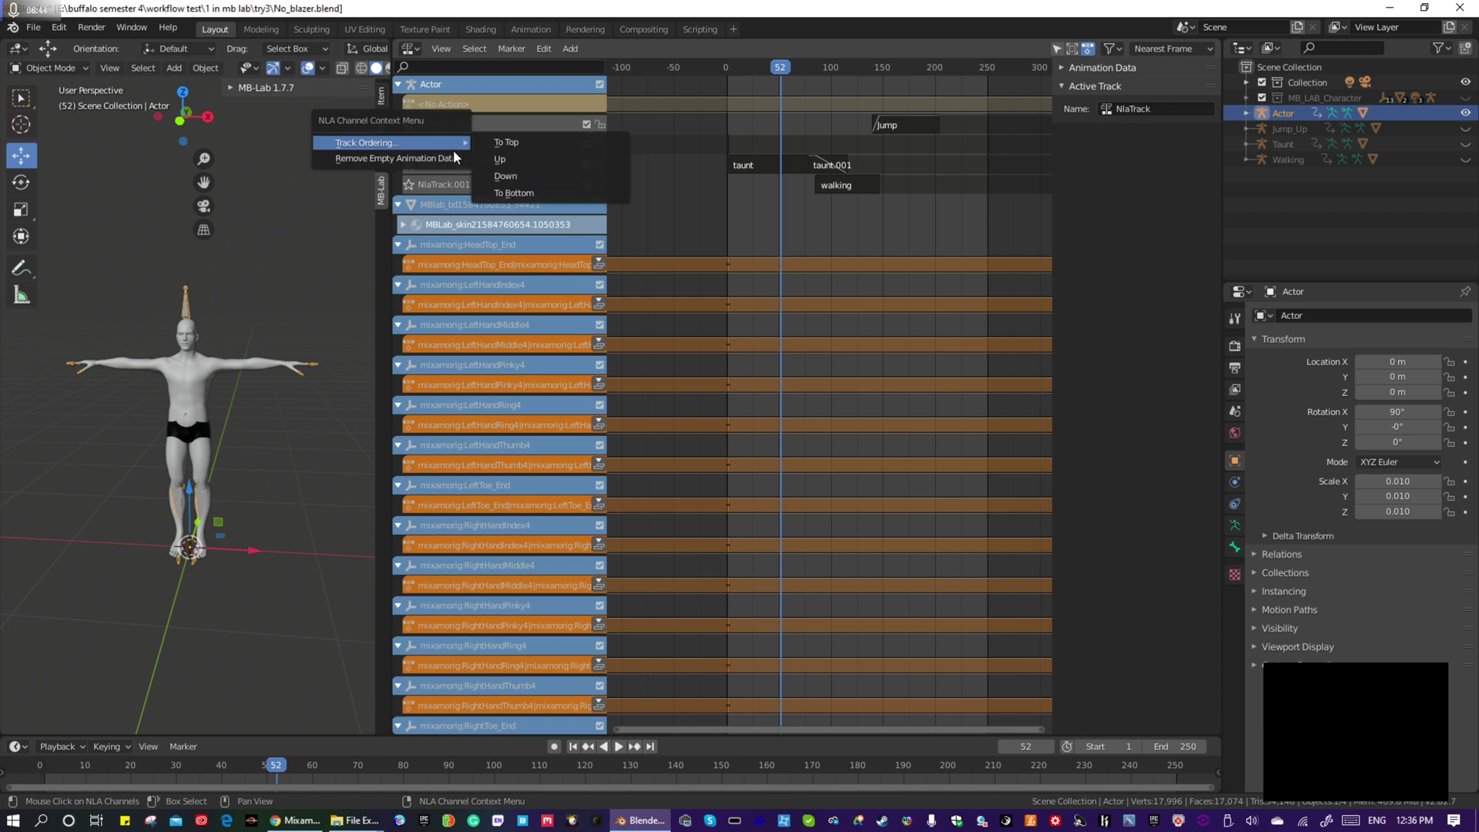
left_click(504, 179)
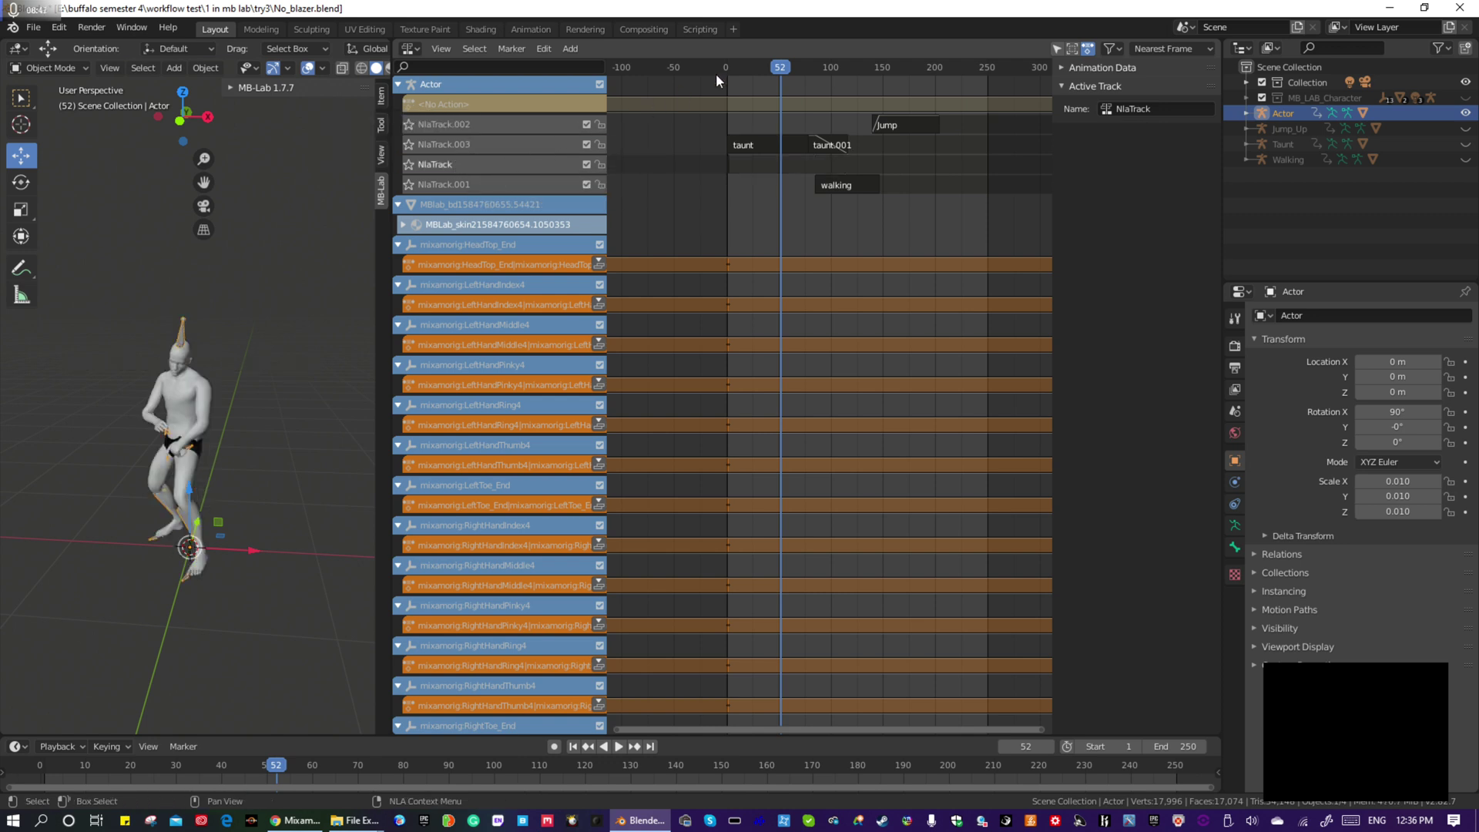
left_click_drag(781, 70, 733, 68)
key("space")
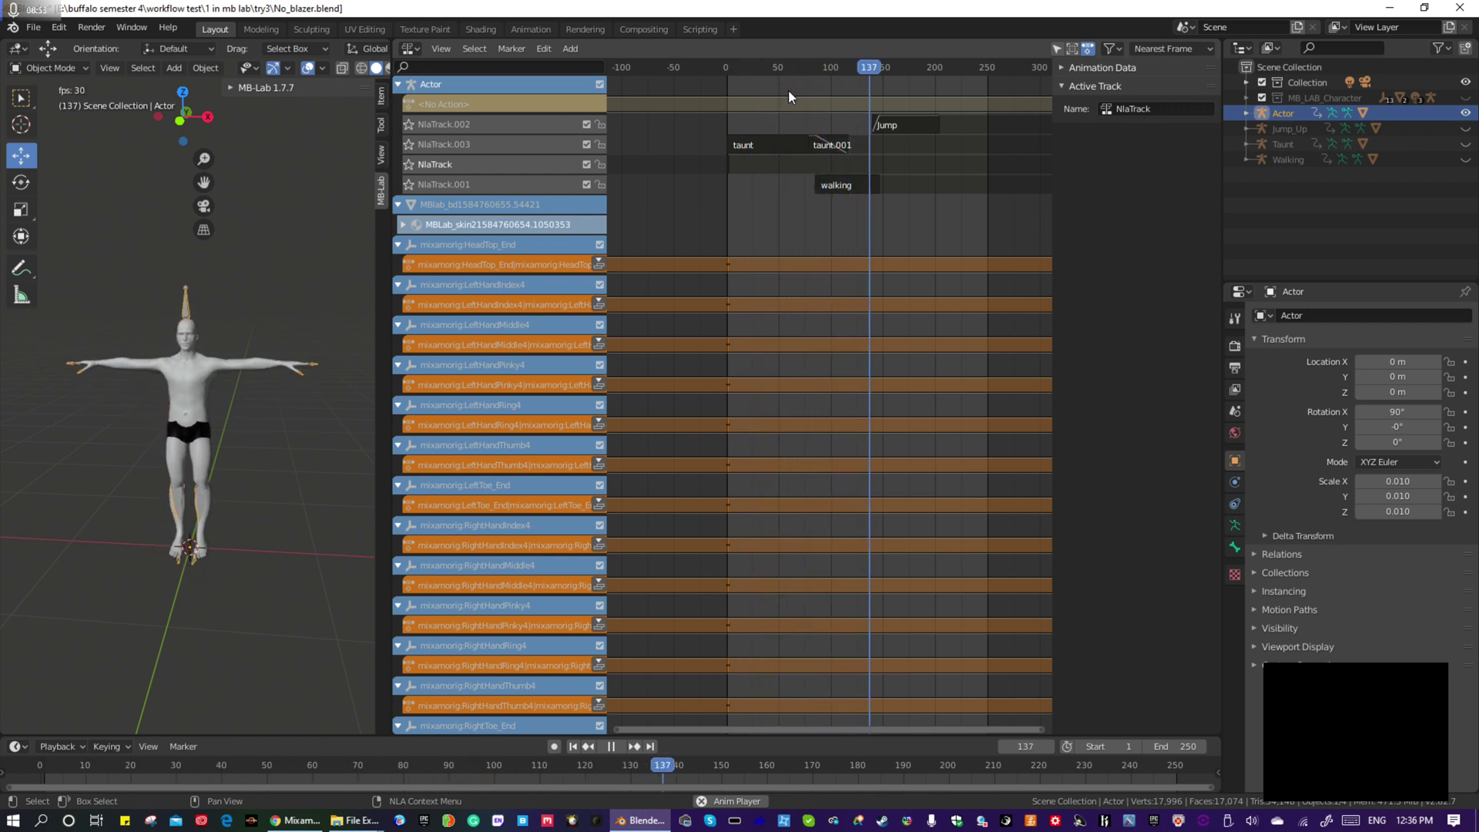
key("space")
key("space")
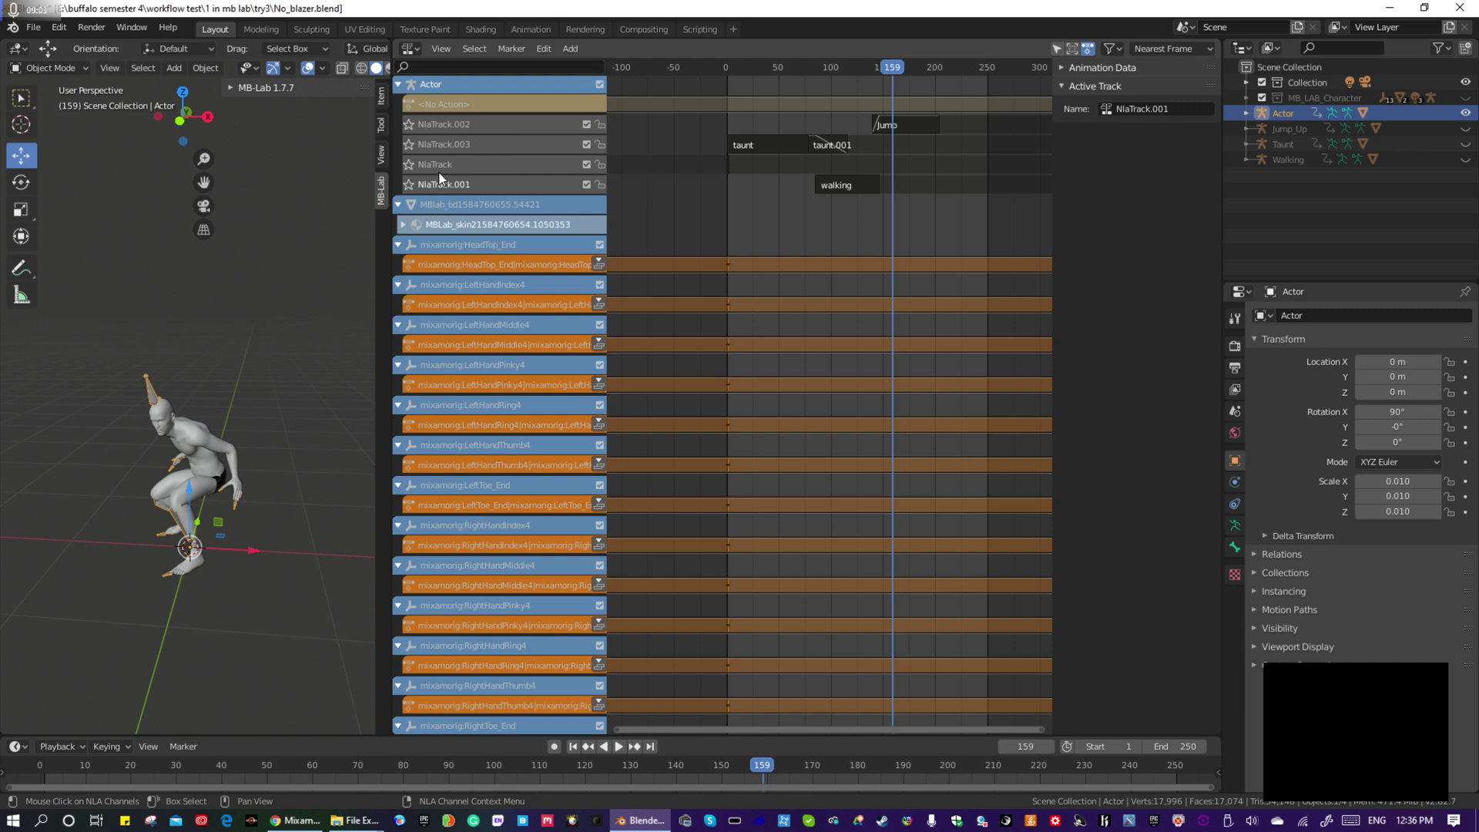
Move NlaTrack.001 with the walking strip one place up, above the empty NlaTrack, and play the animation from frame 23
left_click(861, 184)
right_click(859, 182)
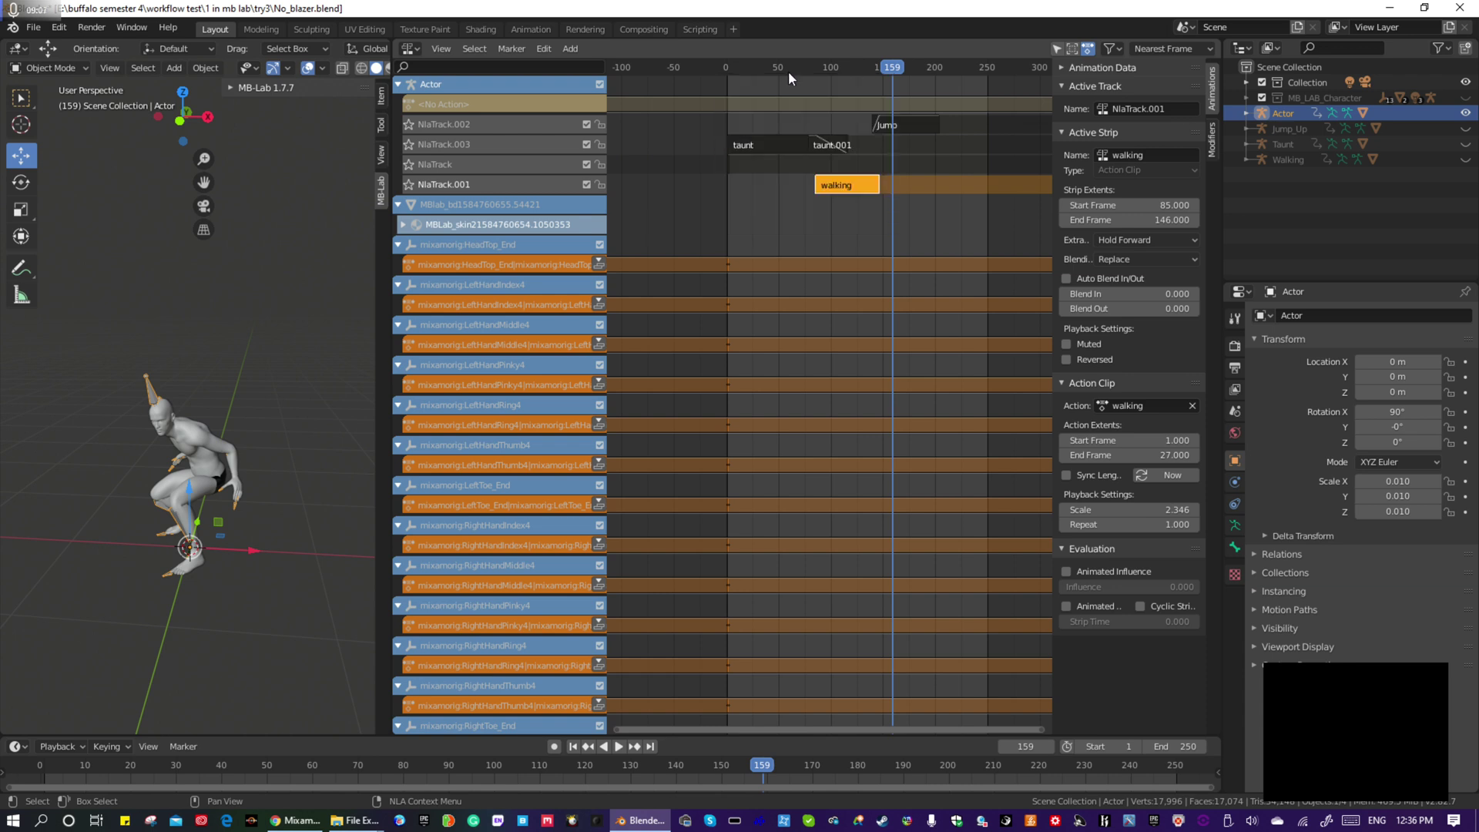
left_click(468, 163)
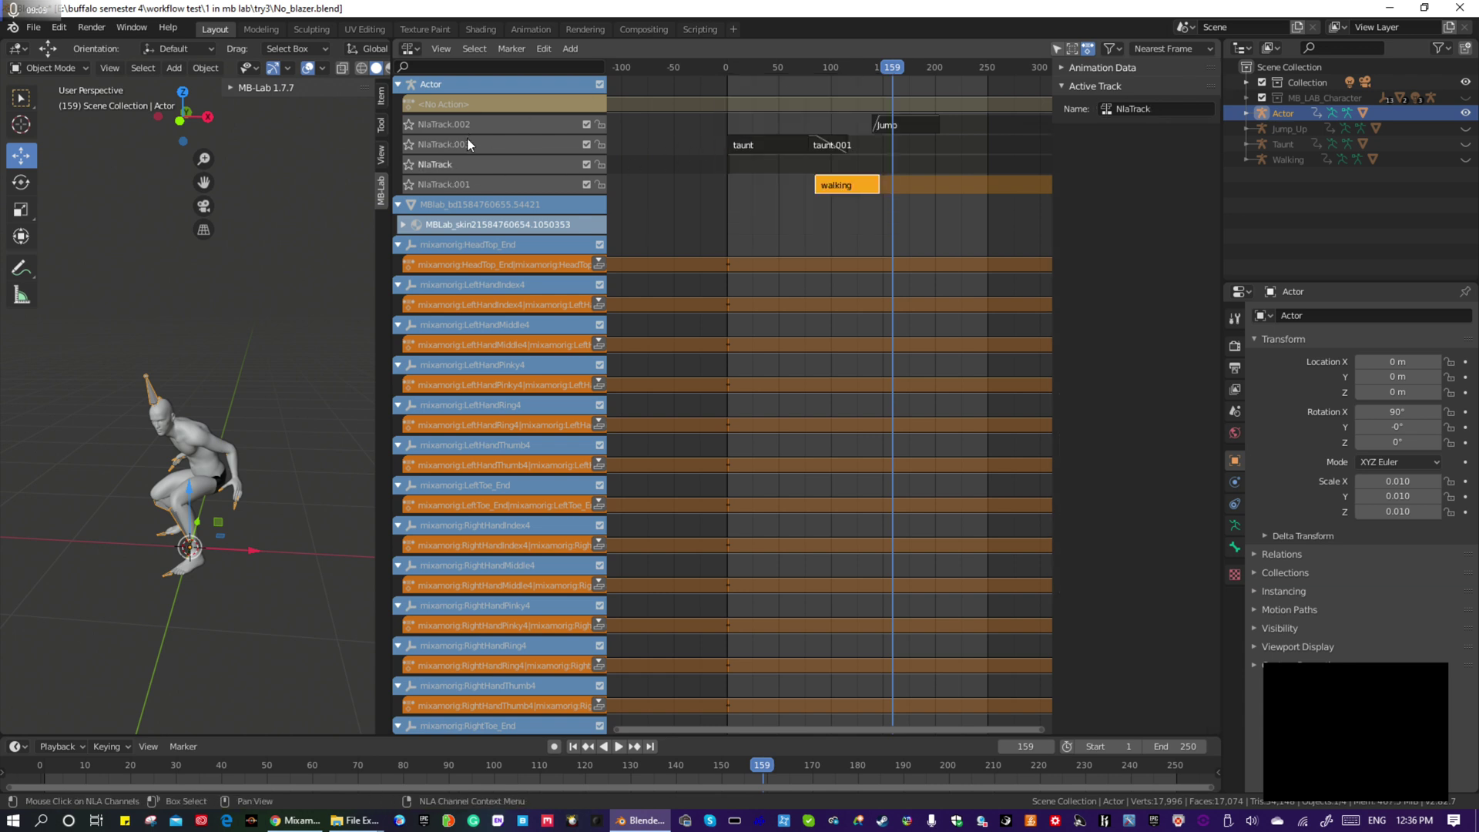
left_click(482, 183)
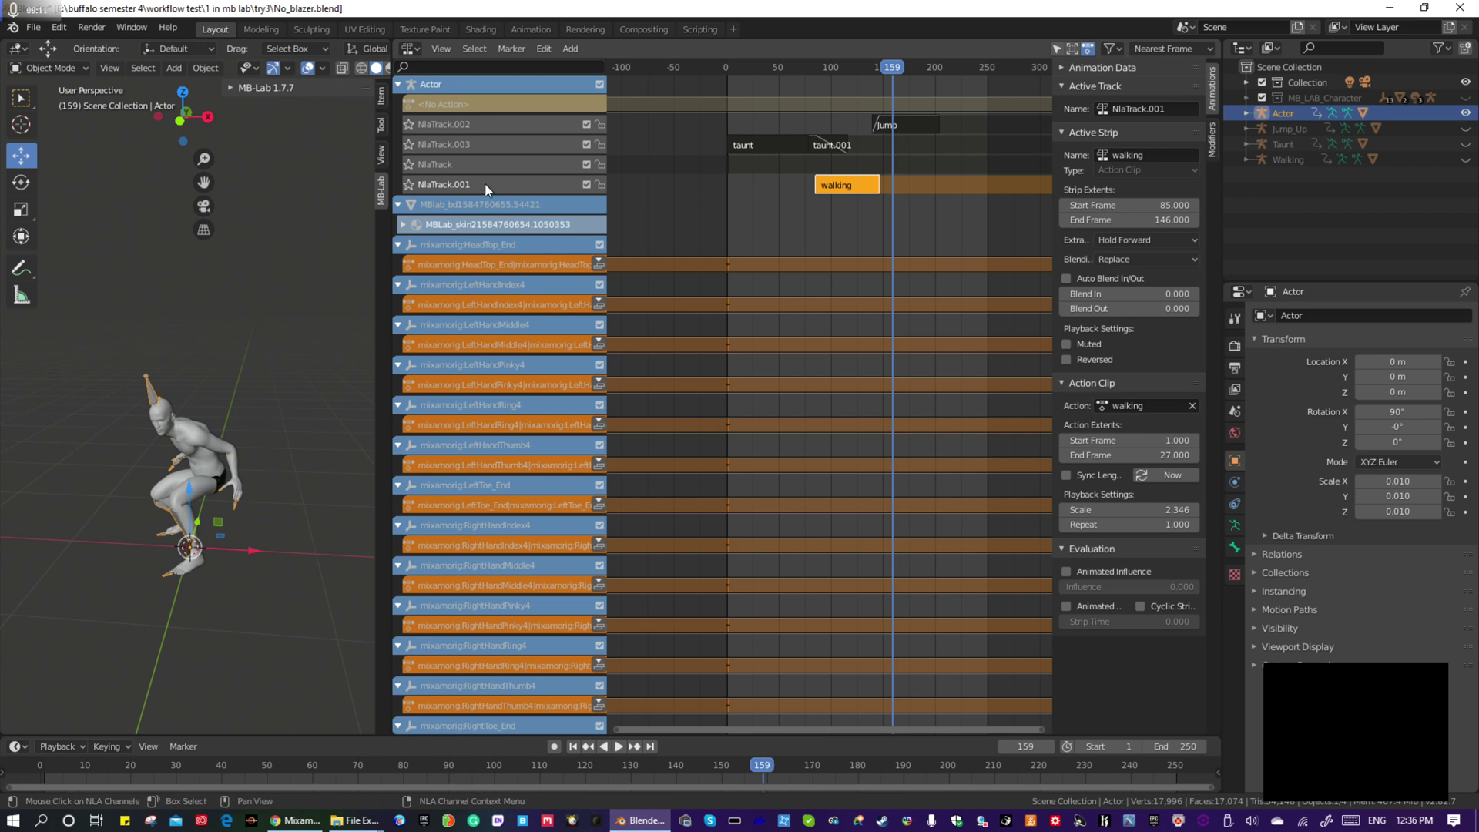
right_click(478, 183)
mouse_move(478, 184)
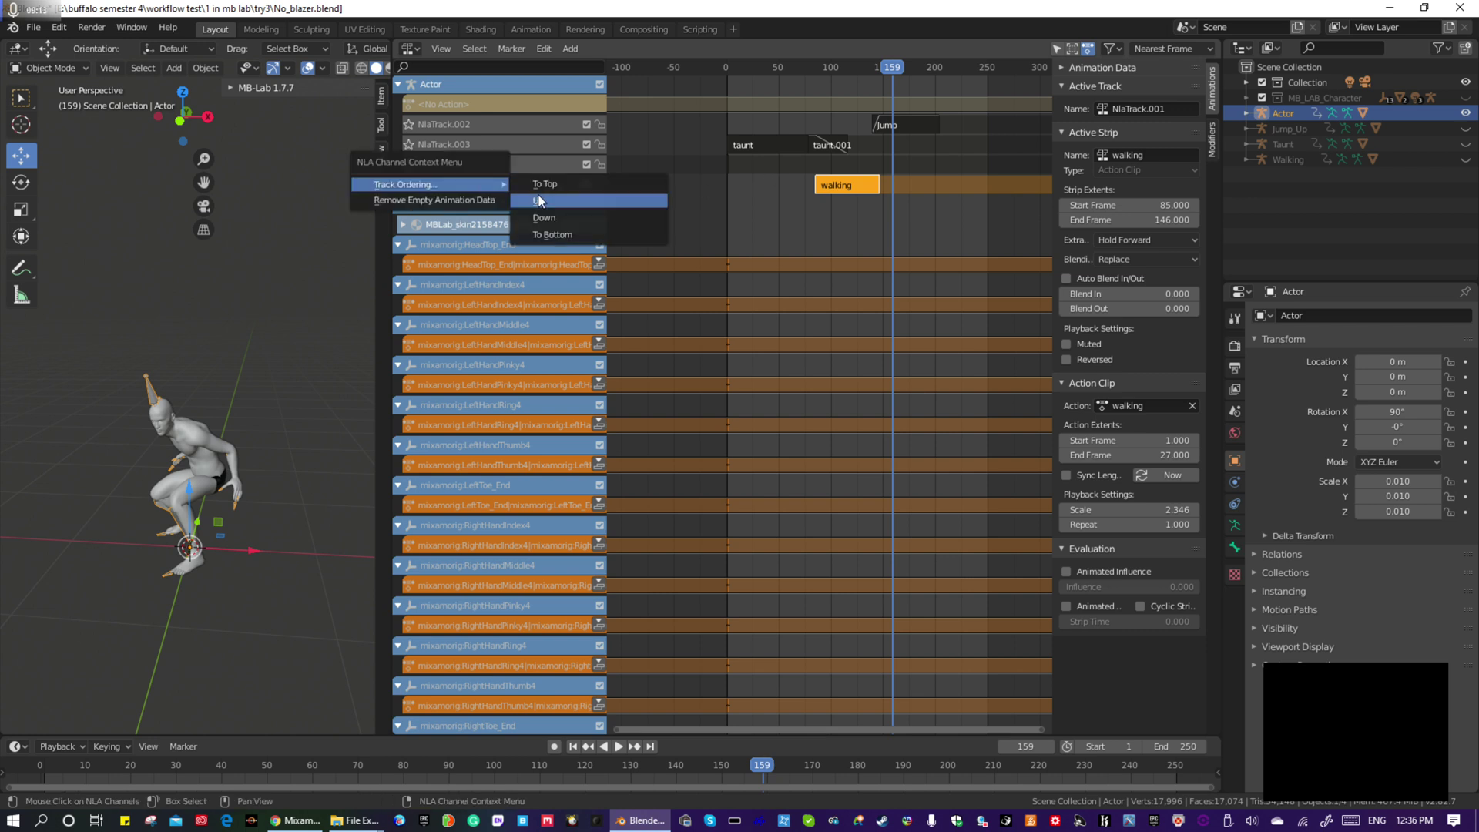
left_click(550, 200)
left_click_drag(847, 68, 750, 91)
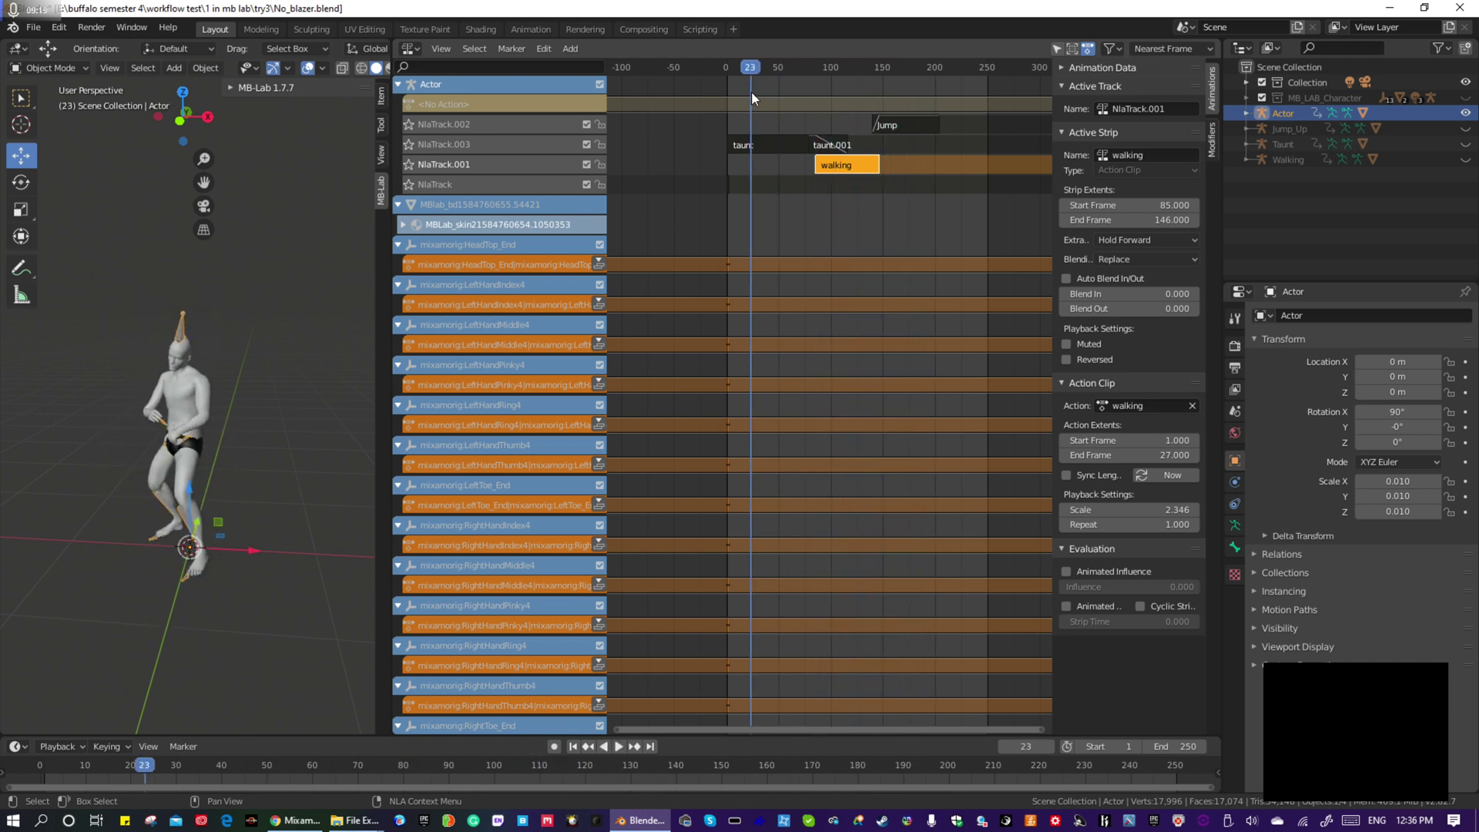
key("space")
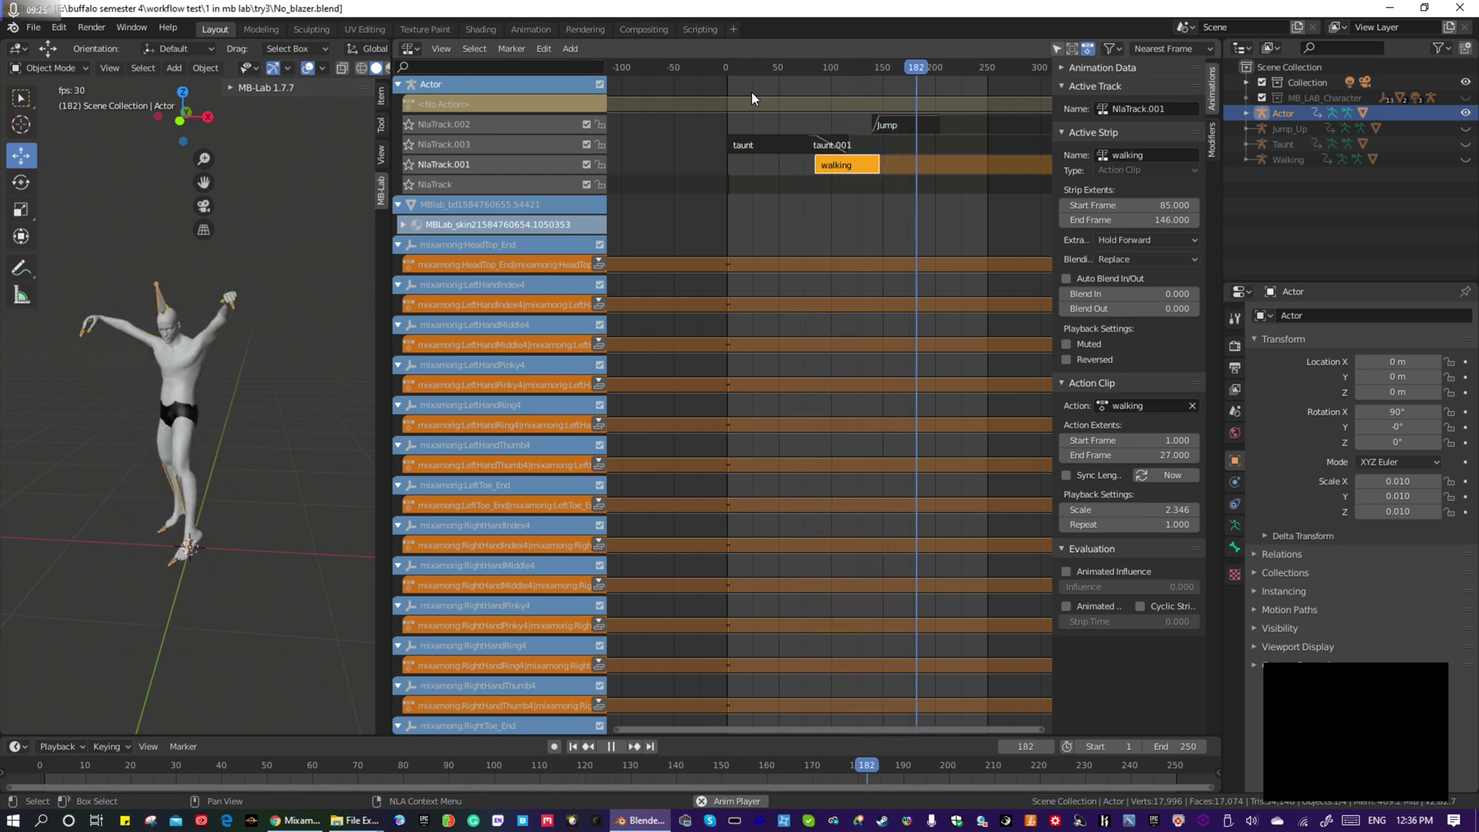
Stop the playback, move the current frame to 201, and set the scene's end frame to 200
key("space")
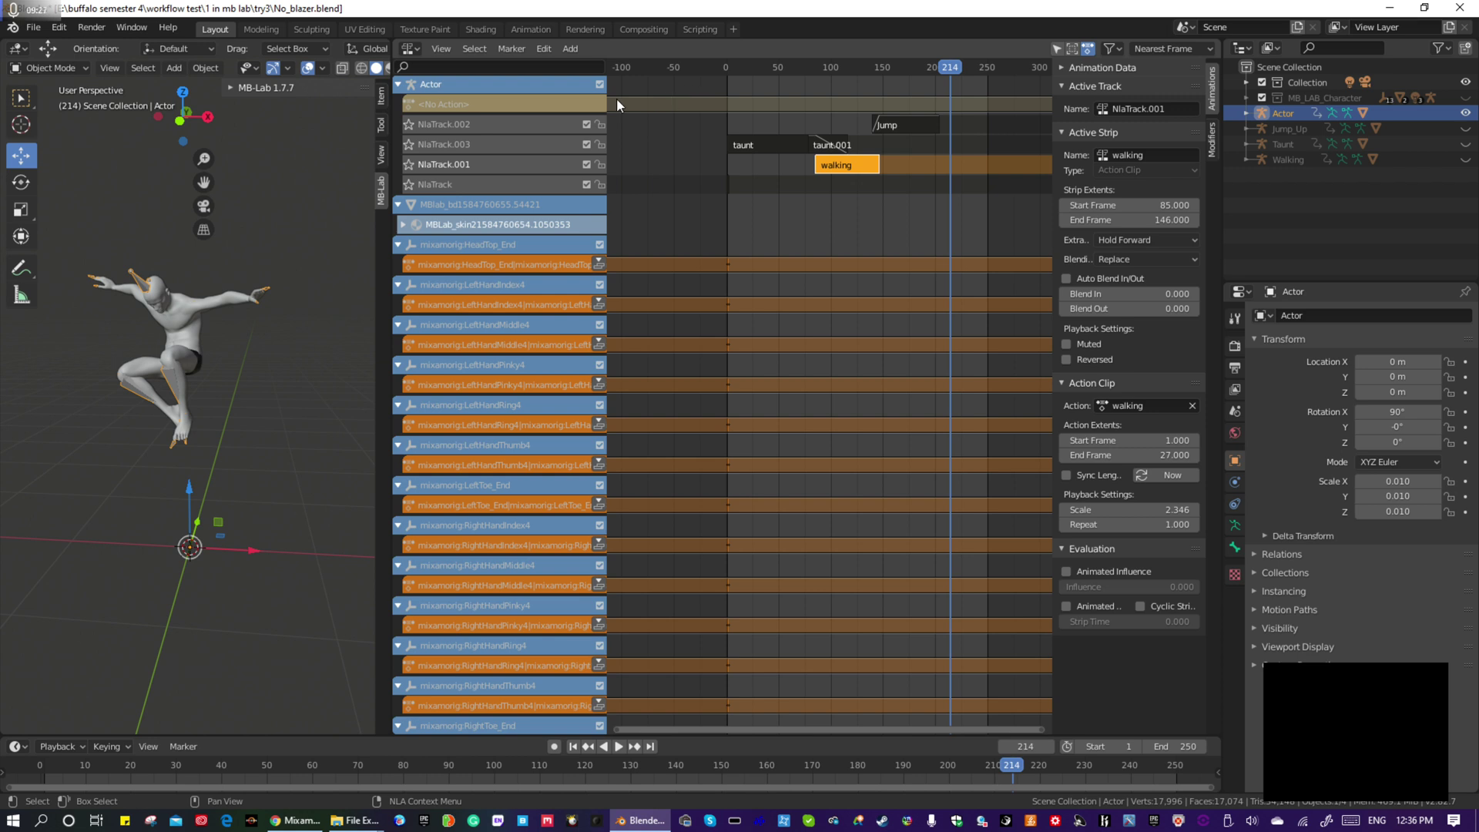
left_click(459, 107)
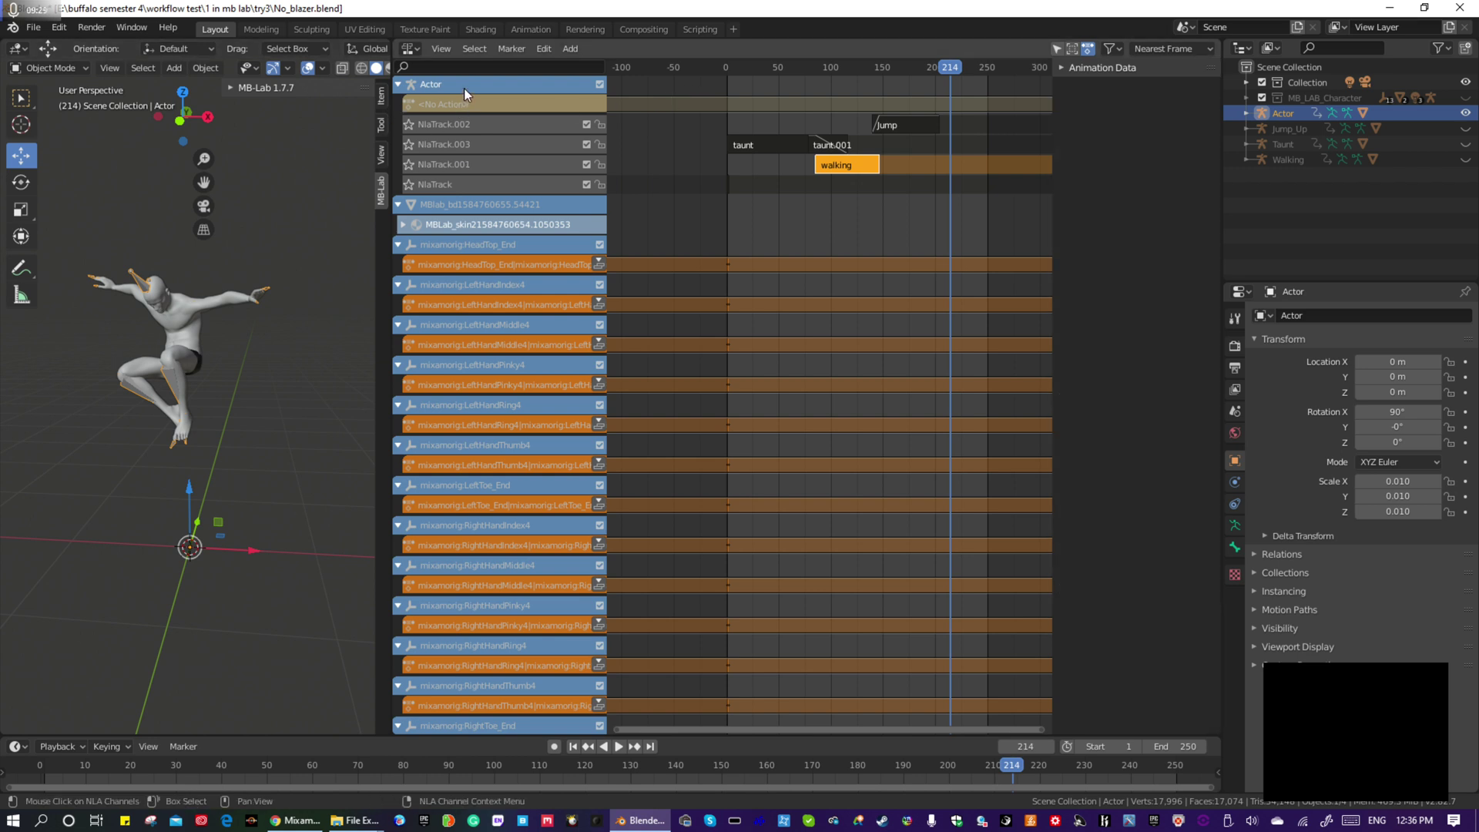
mouse_move(949, 68)
left_mouse_down()
mouse_move(759, 66)
mouse_move(938, 56)
left_mouse_up()
left_click(1198, 748)
left_click(1198, 748)
left_click(1191, 749)
key("Return")
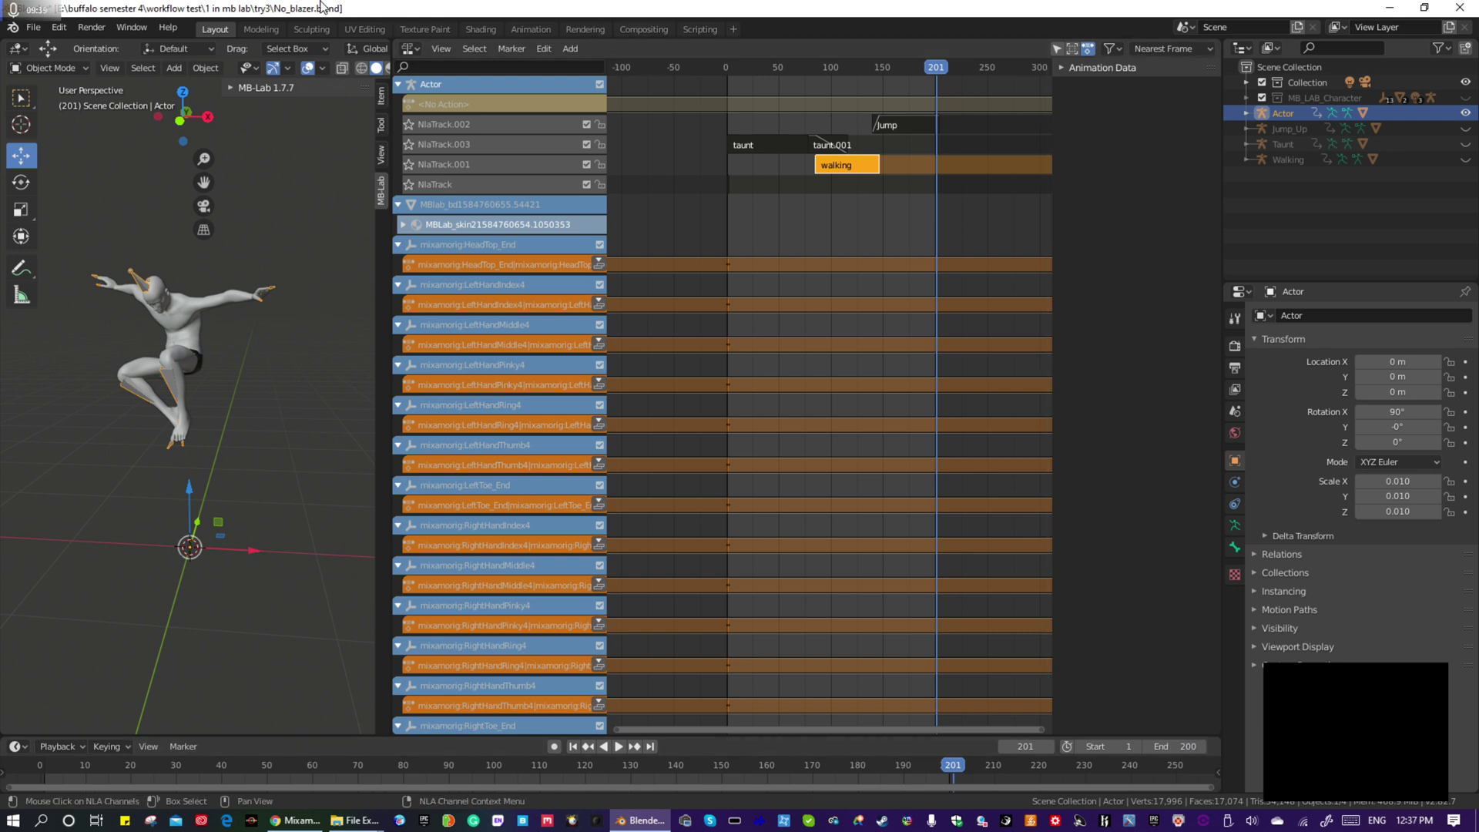
Save the project as a new file named "No_blazer_blend _animation.blend" in the try3 folder
left_click(33, 28)
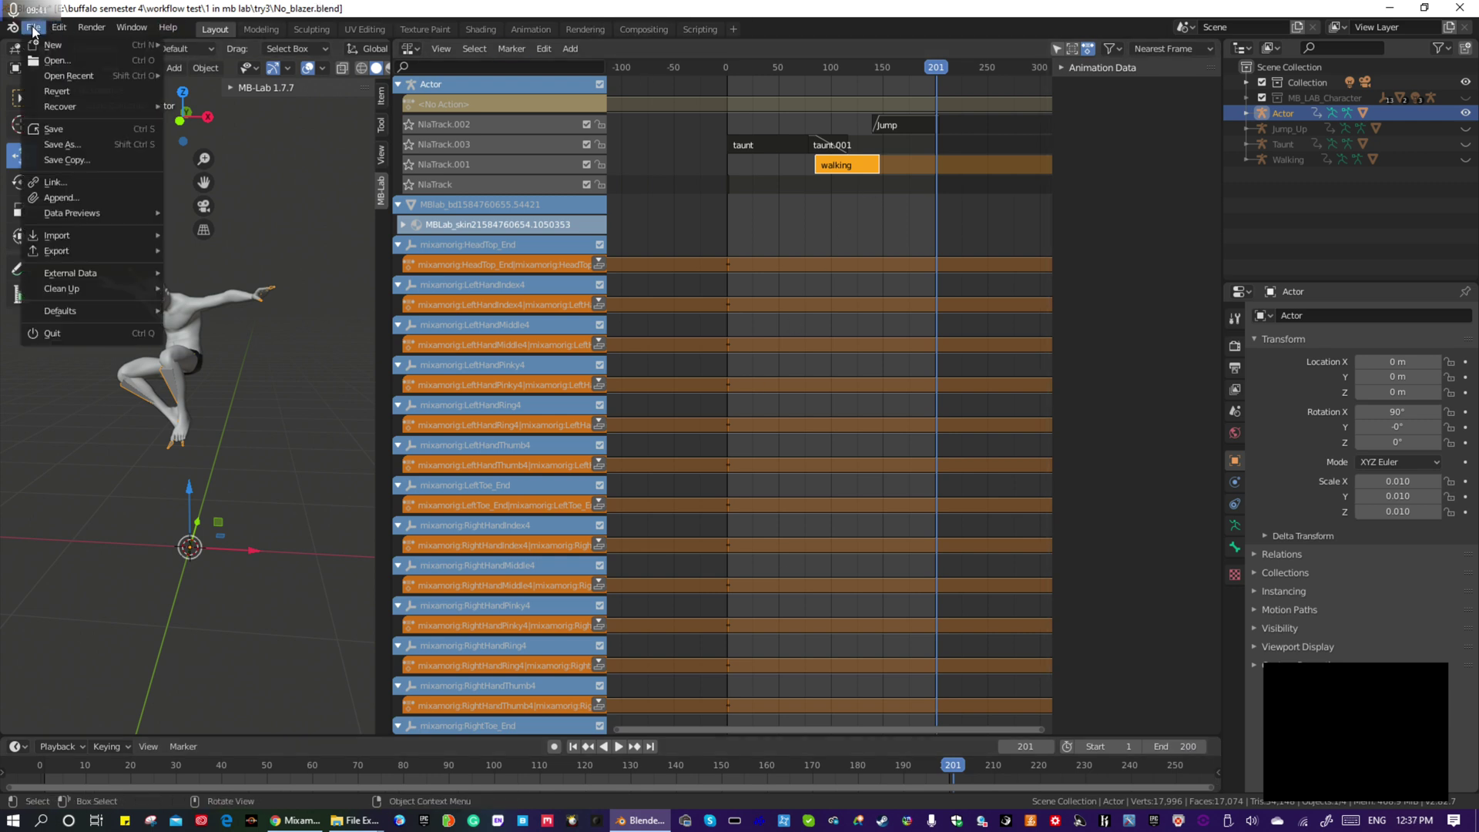
left_click(67, 147)
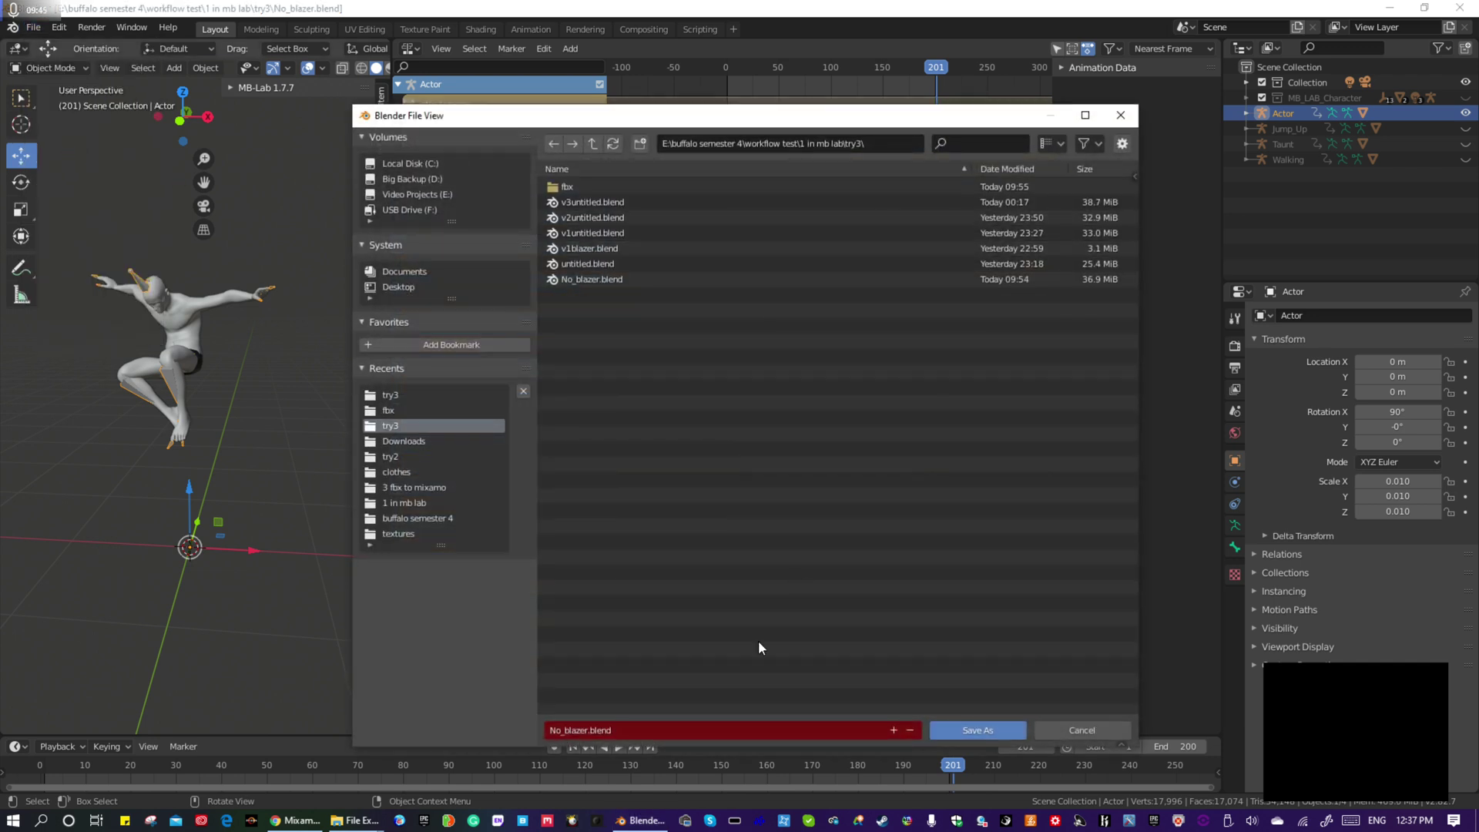
left_click(569, 731)
left_click(589, 730)
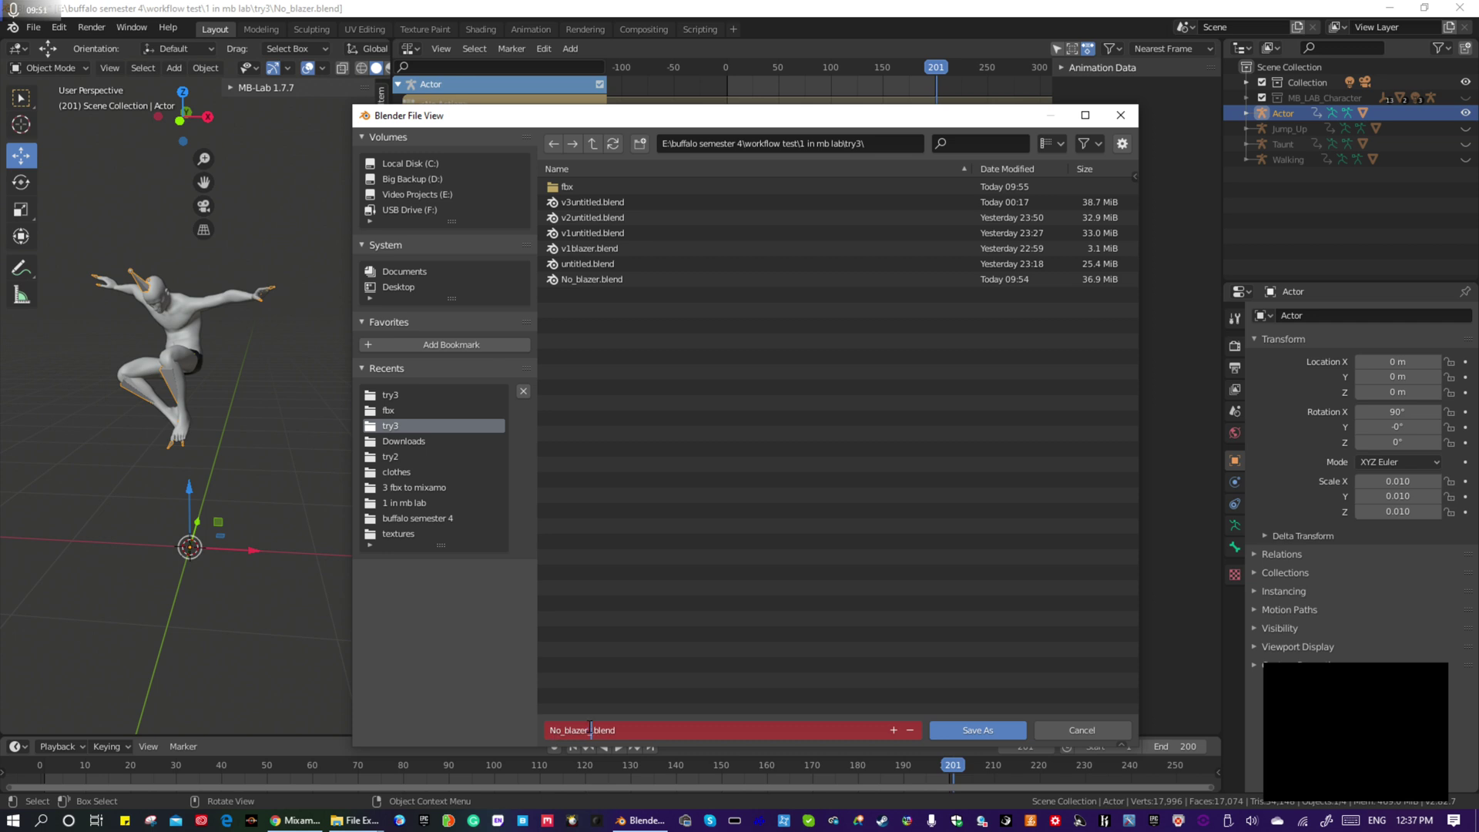
type("_blend _animation")
left_click(974, 729)
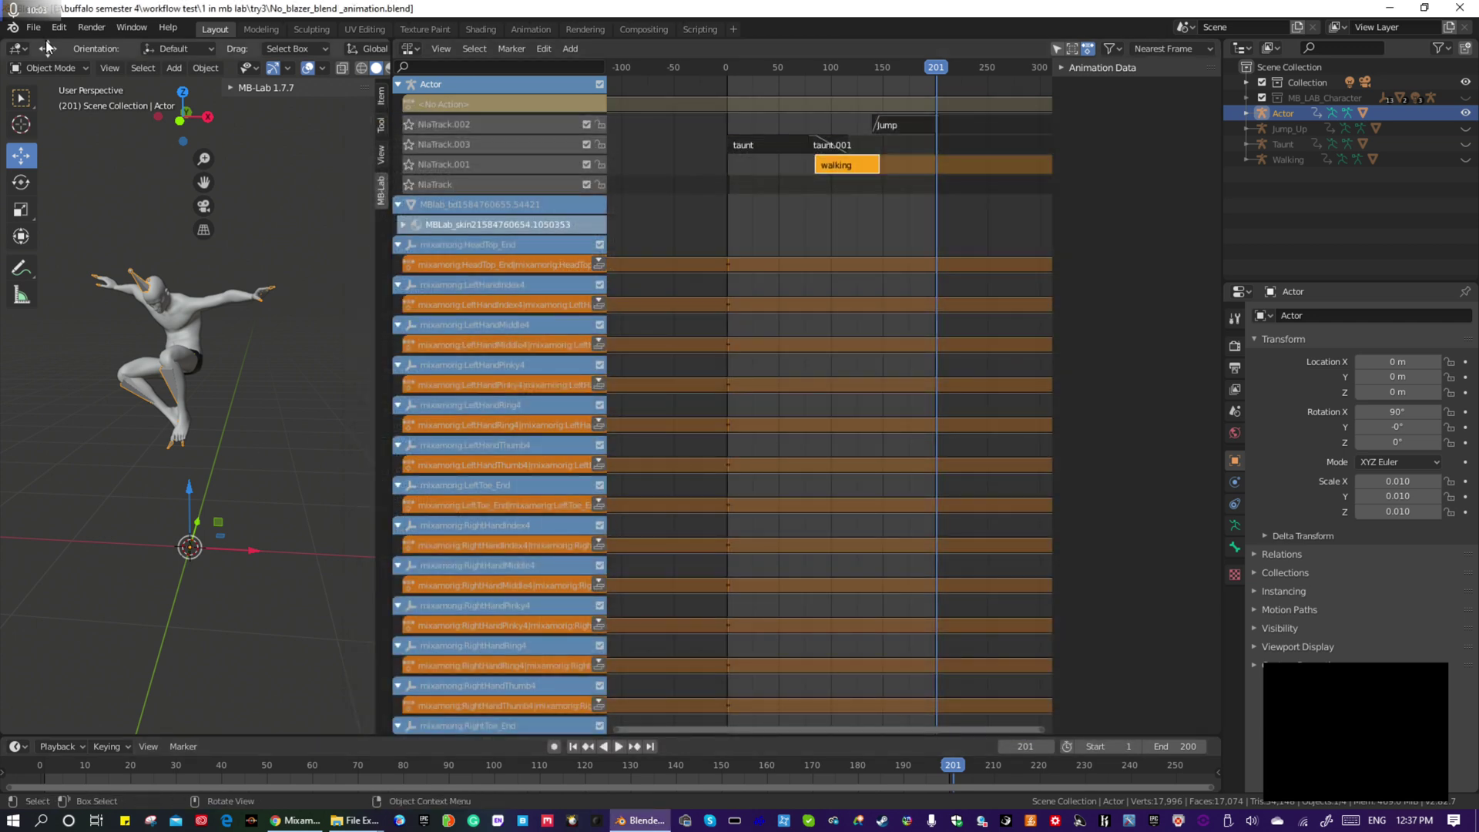
Start an FBX export, expand the armature and geometry options, and turn off Apply Modifiers
left_click(37, 28)
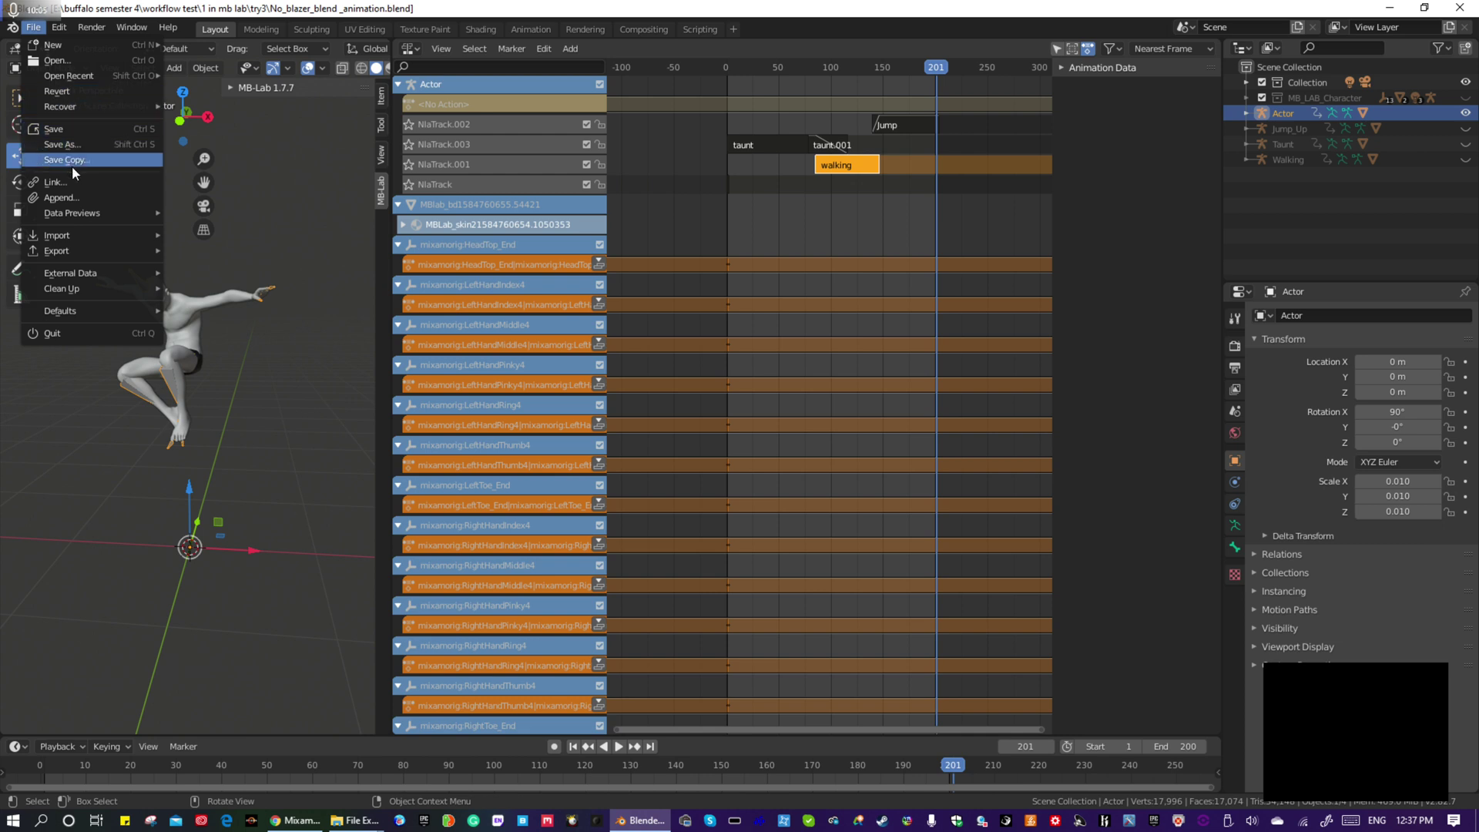
mouse_move(71, 246)
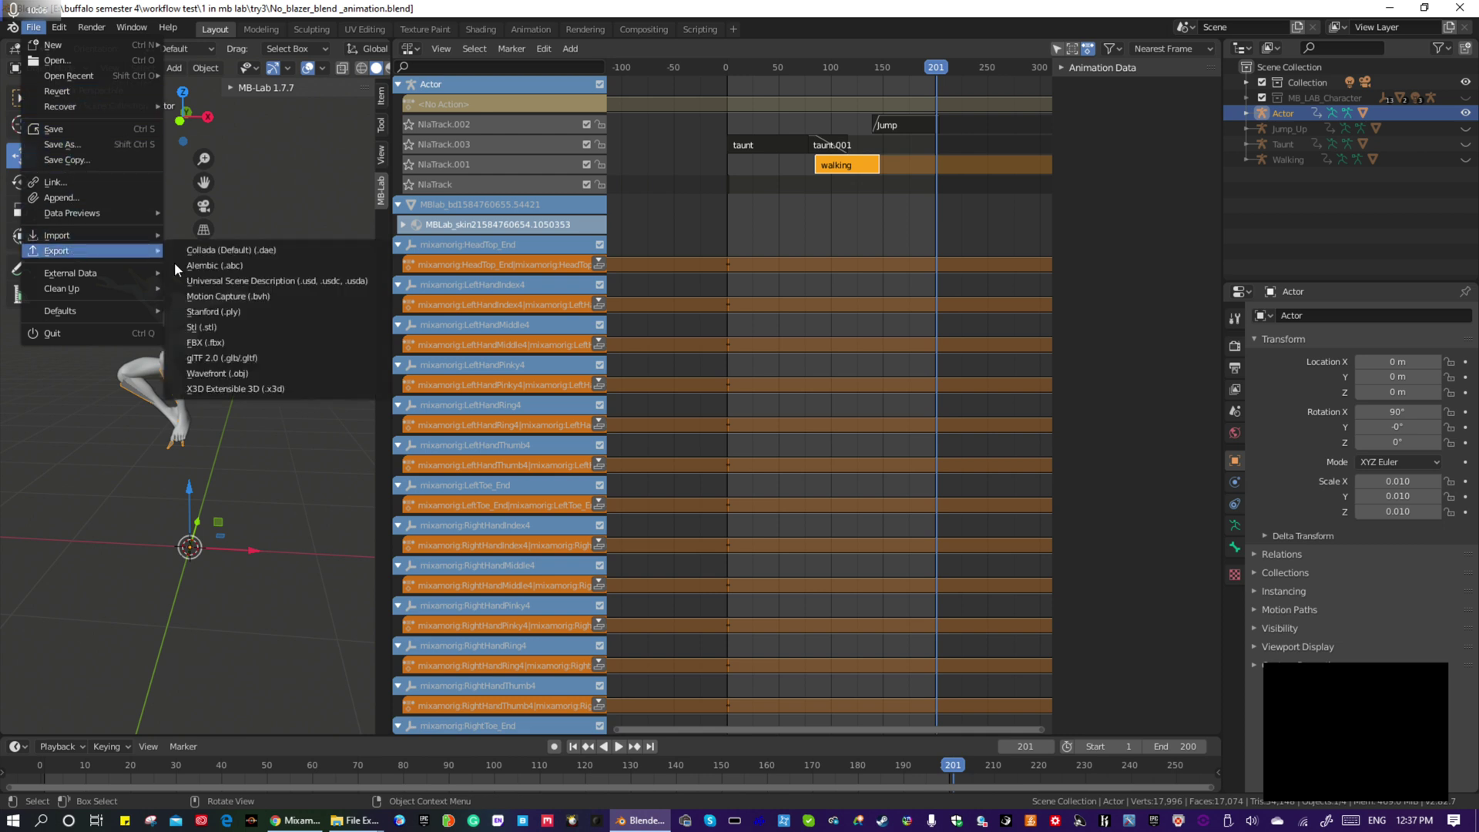
left_click(241, 338)
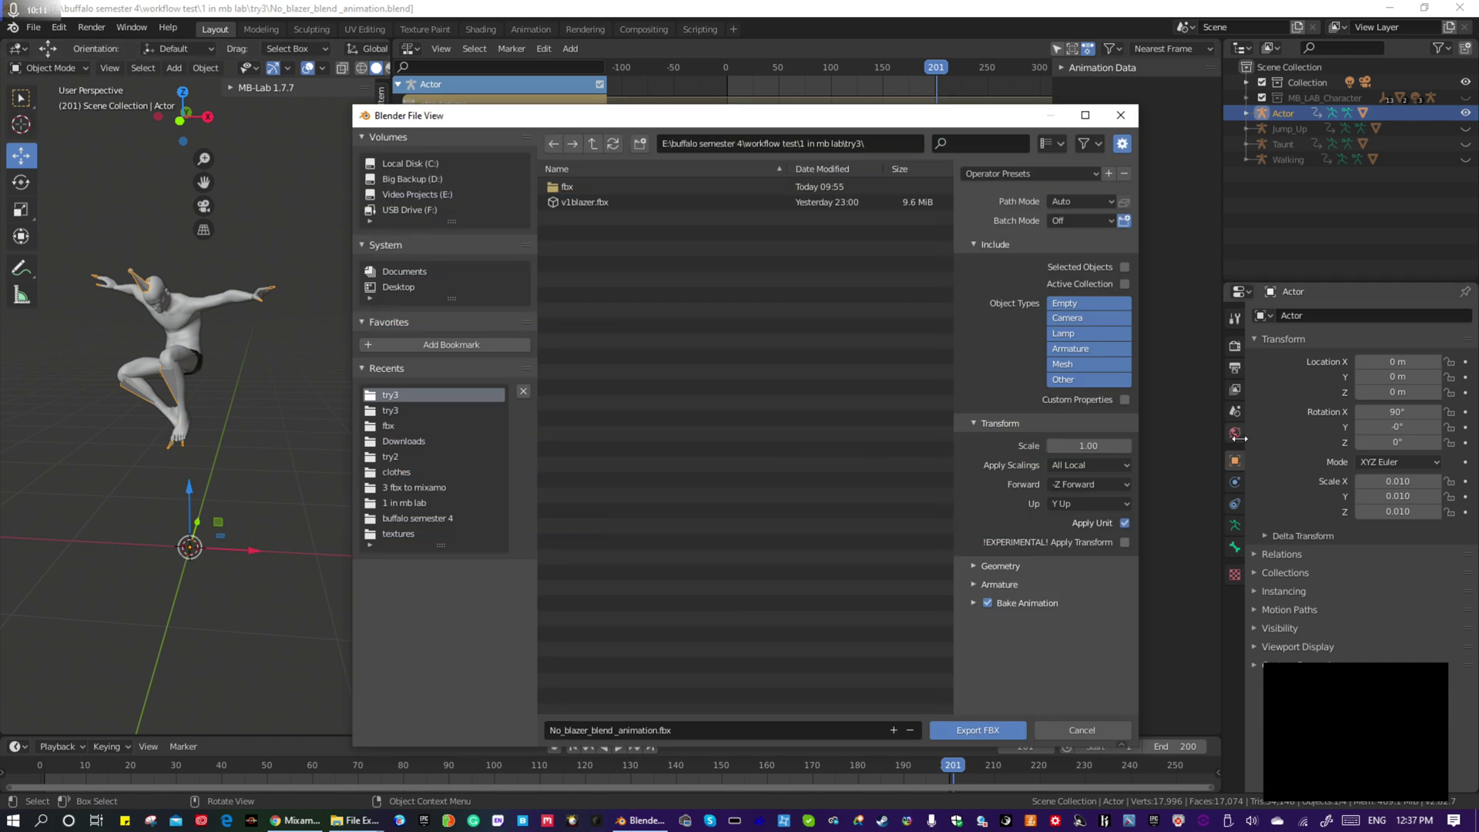
left_click(1124, 523)
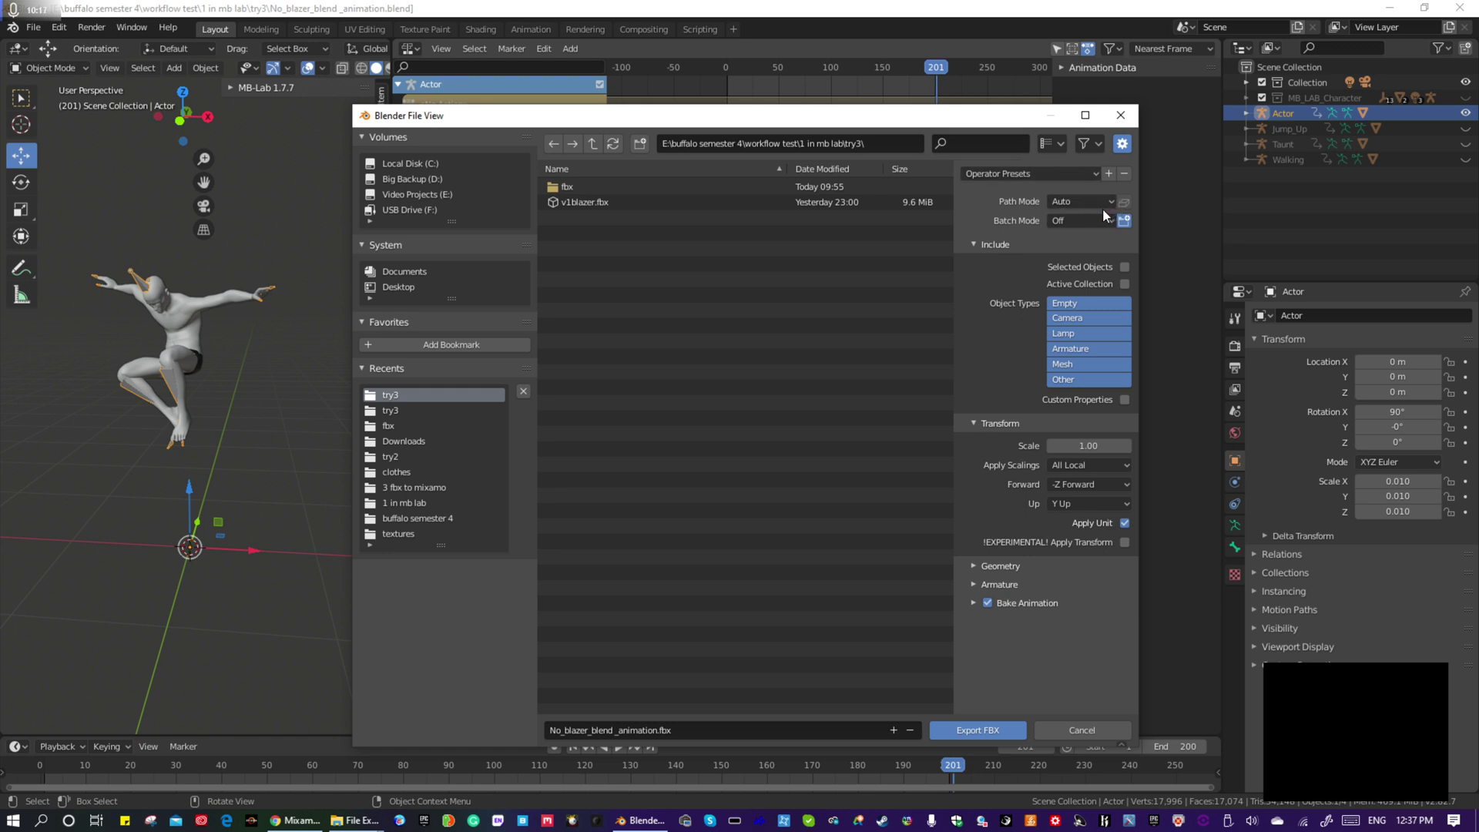
left_click(975, 586)
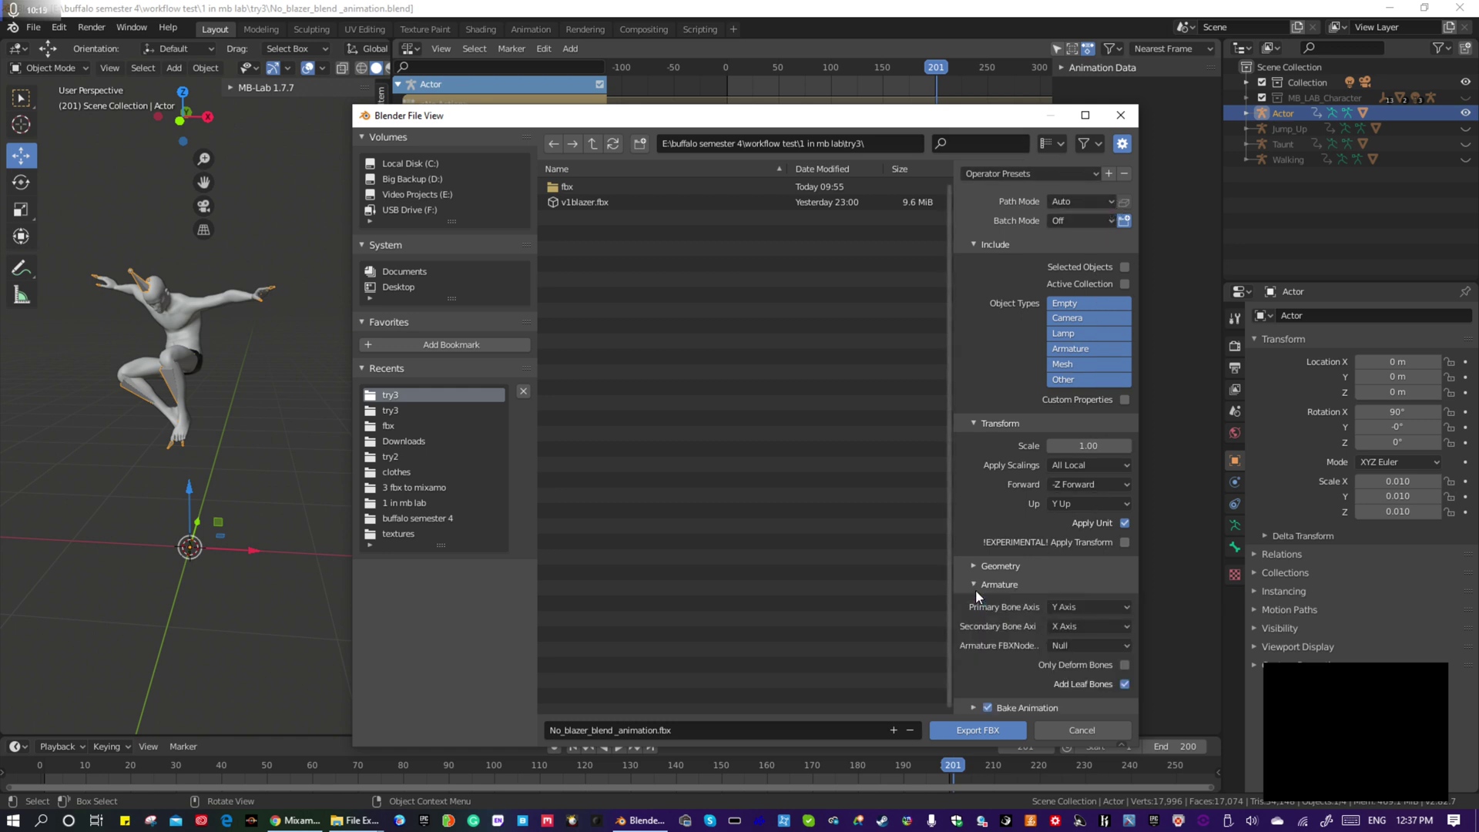
left_click(973, 567)
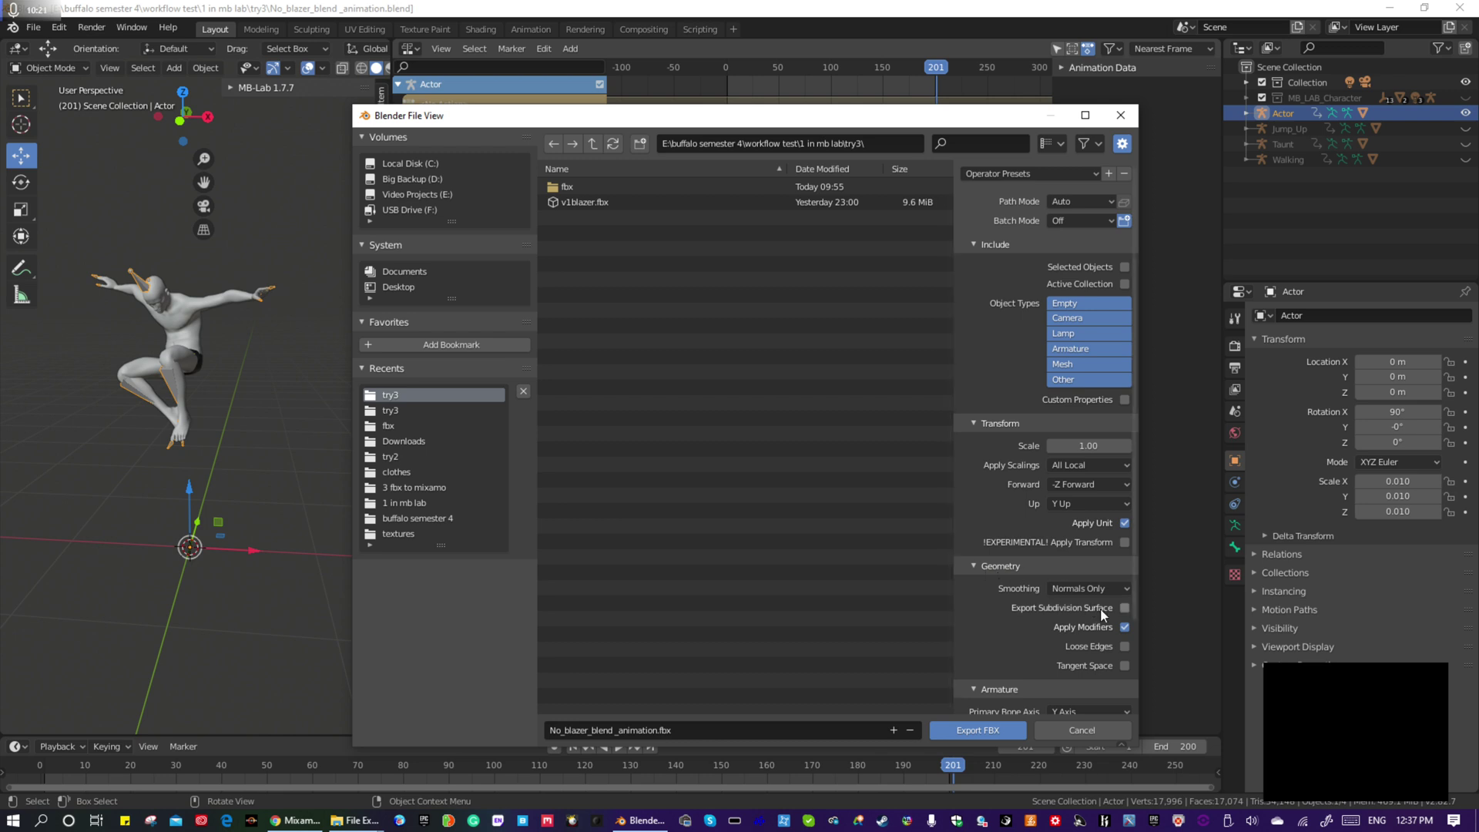
left_click(1125, 626)
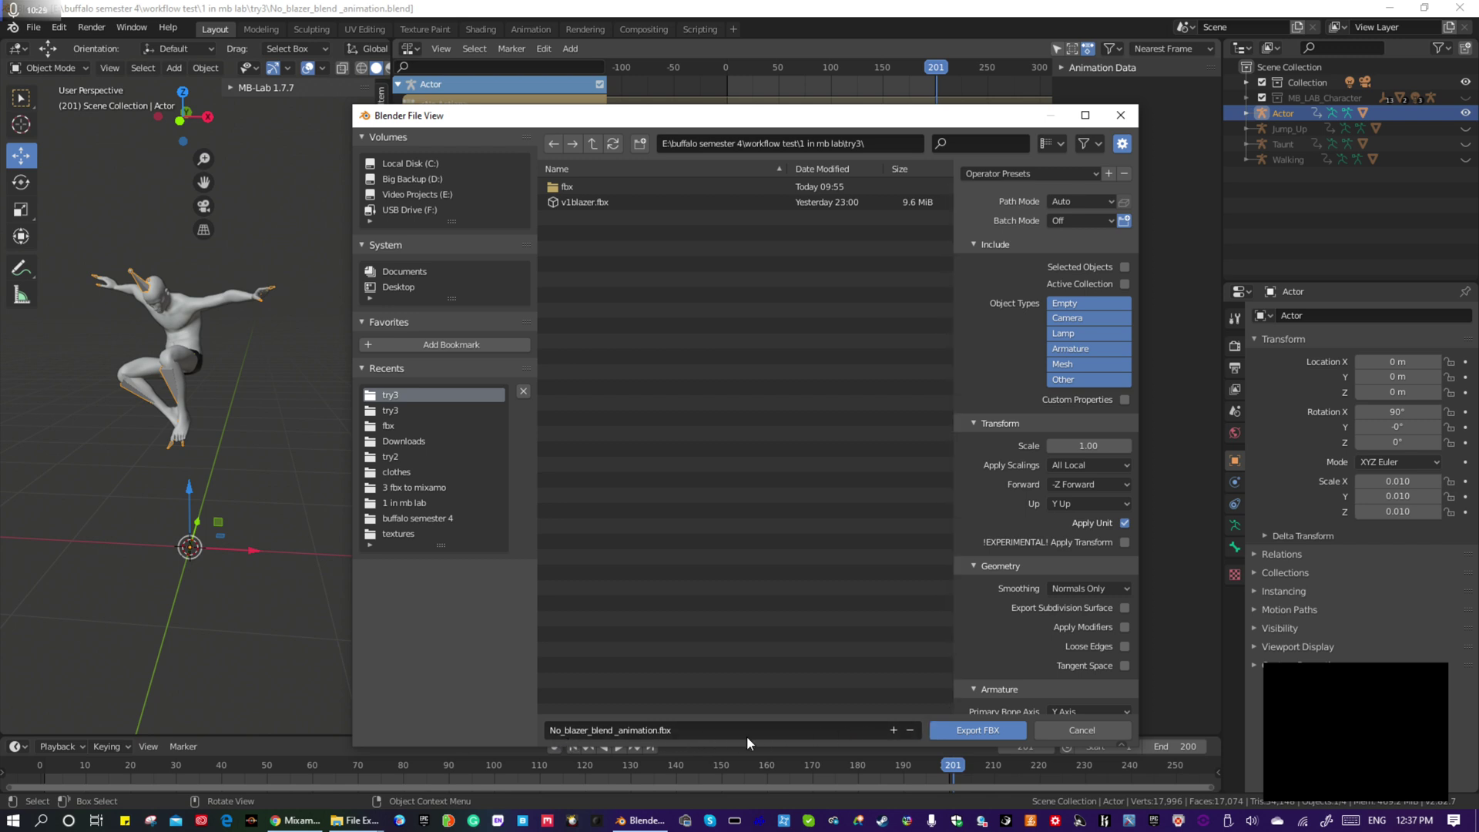
Name the export file "v1blend _animation.fbx" and select the full try3 destination folder path
left_click(631, 732)
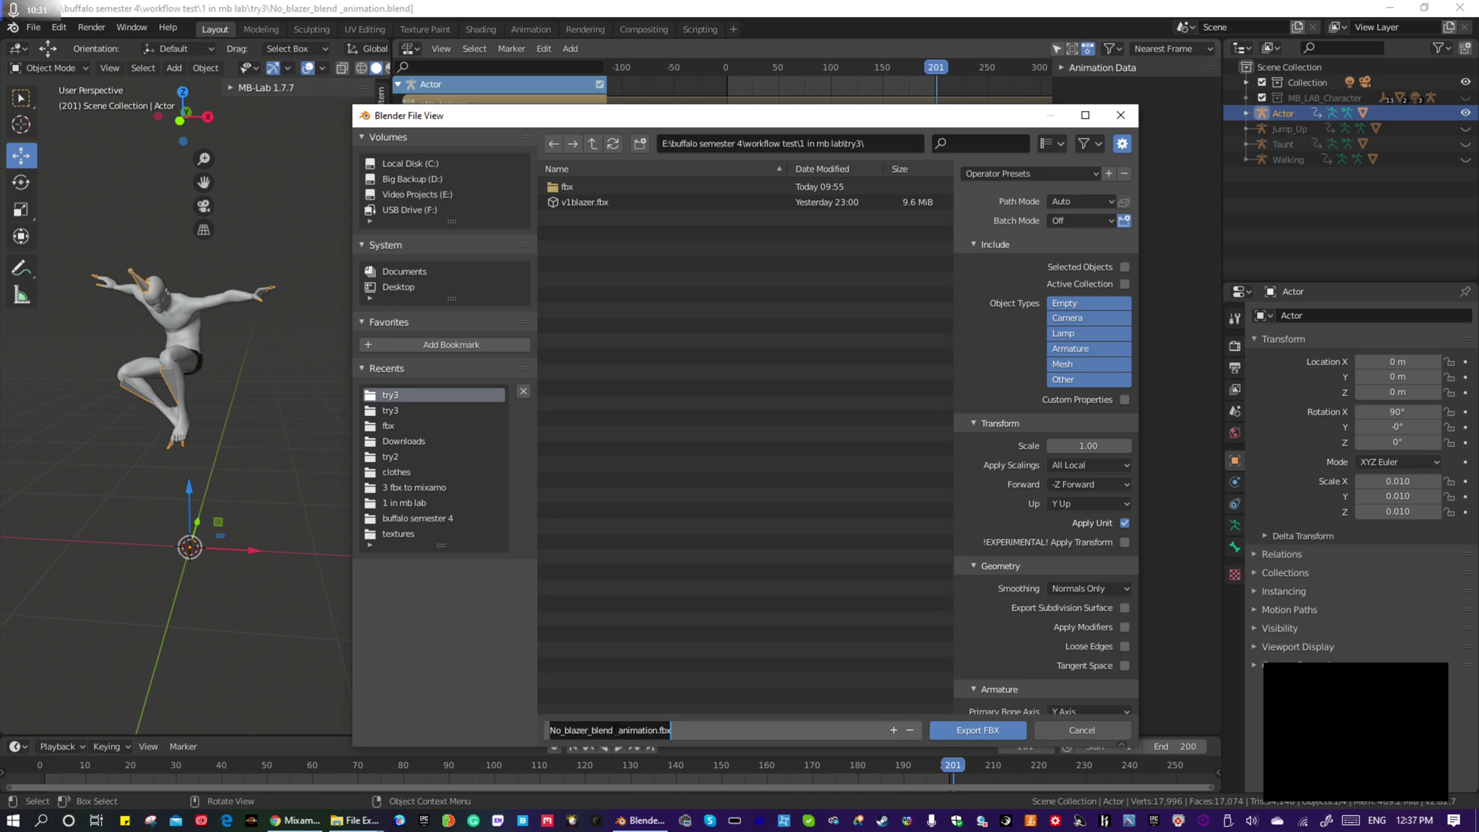
left_click_drag(593, 731, 475, 740)
key("BackSpace")
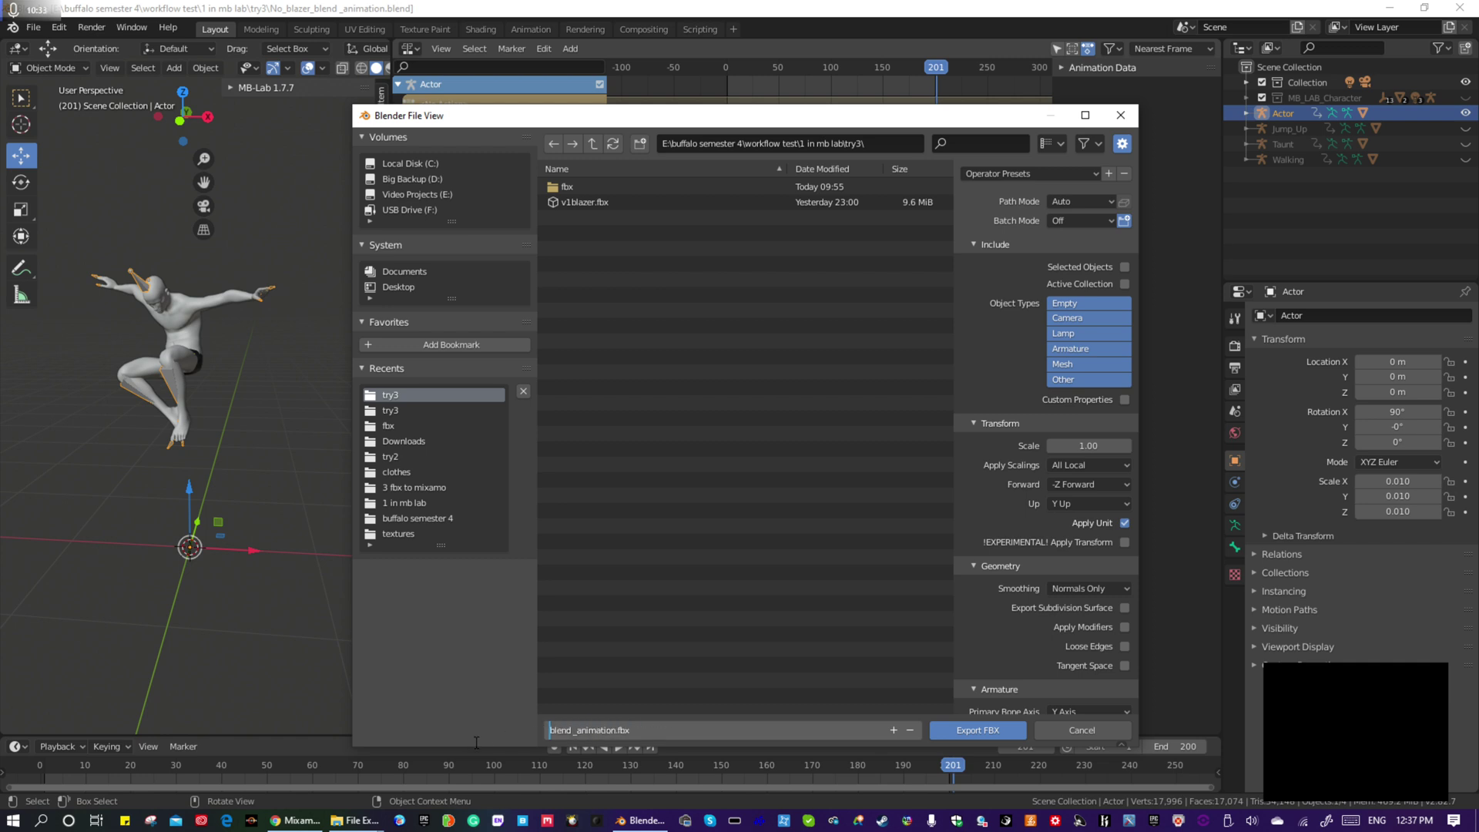
type("v1")
left_click(870, 143)
left_click(840, 143)
double_click(842, 146)
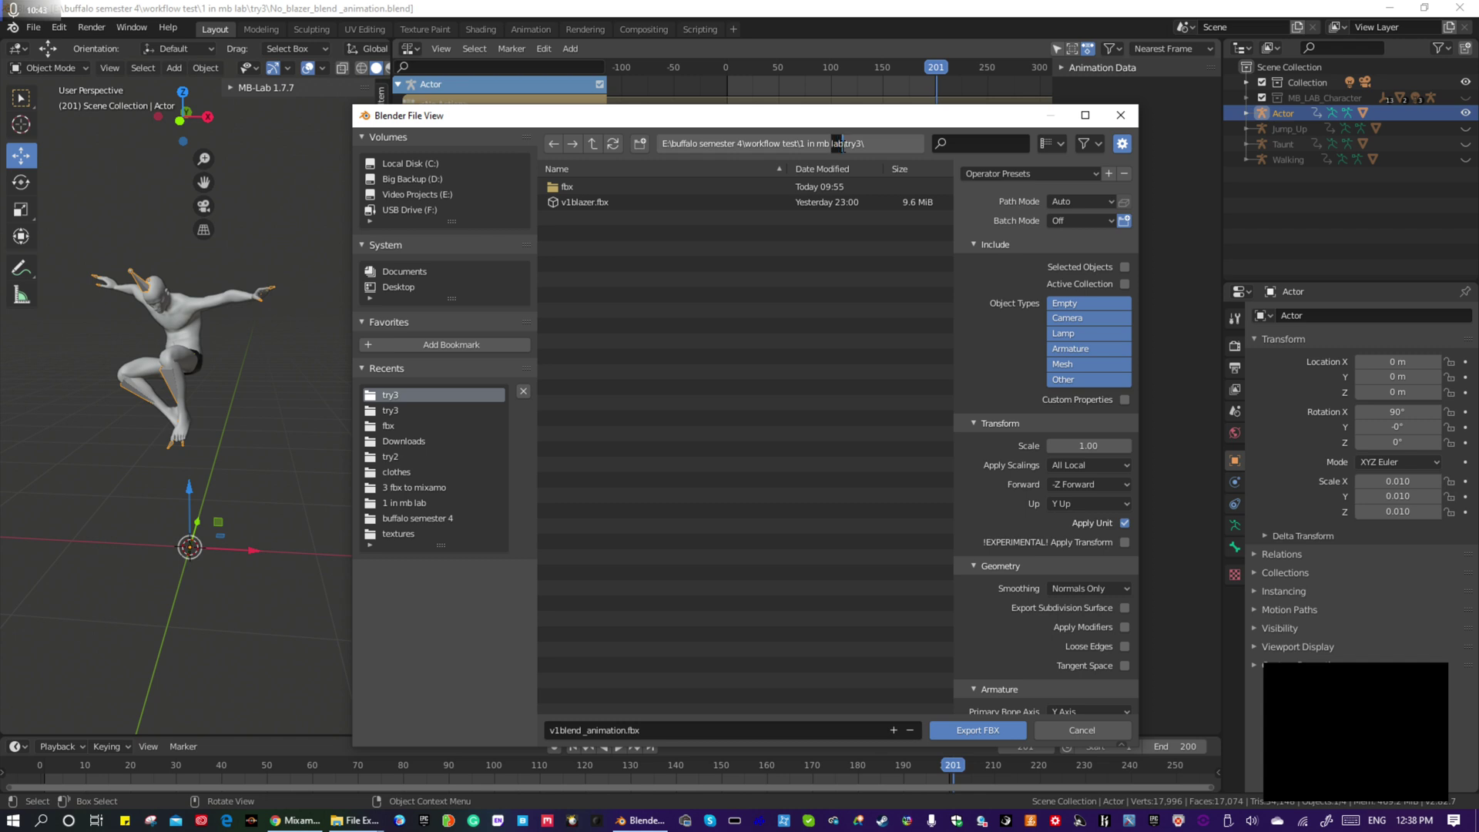
key("ctrl+a")
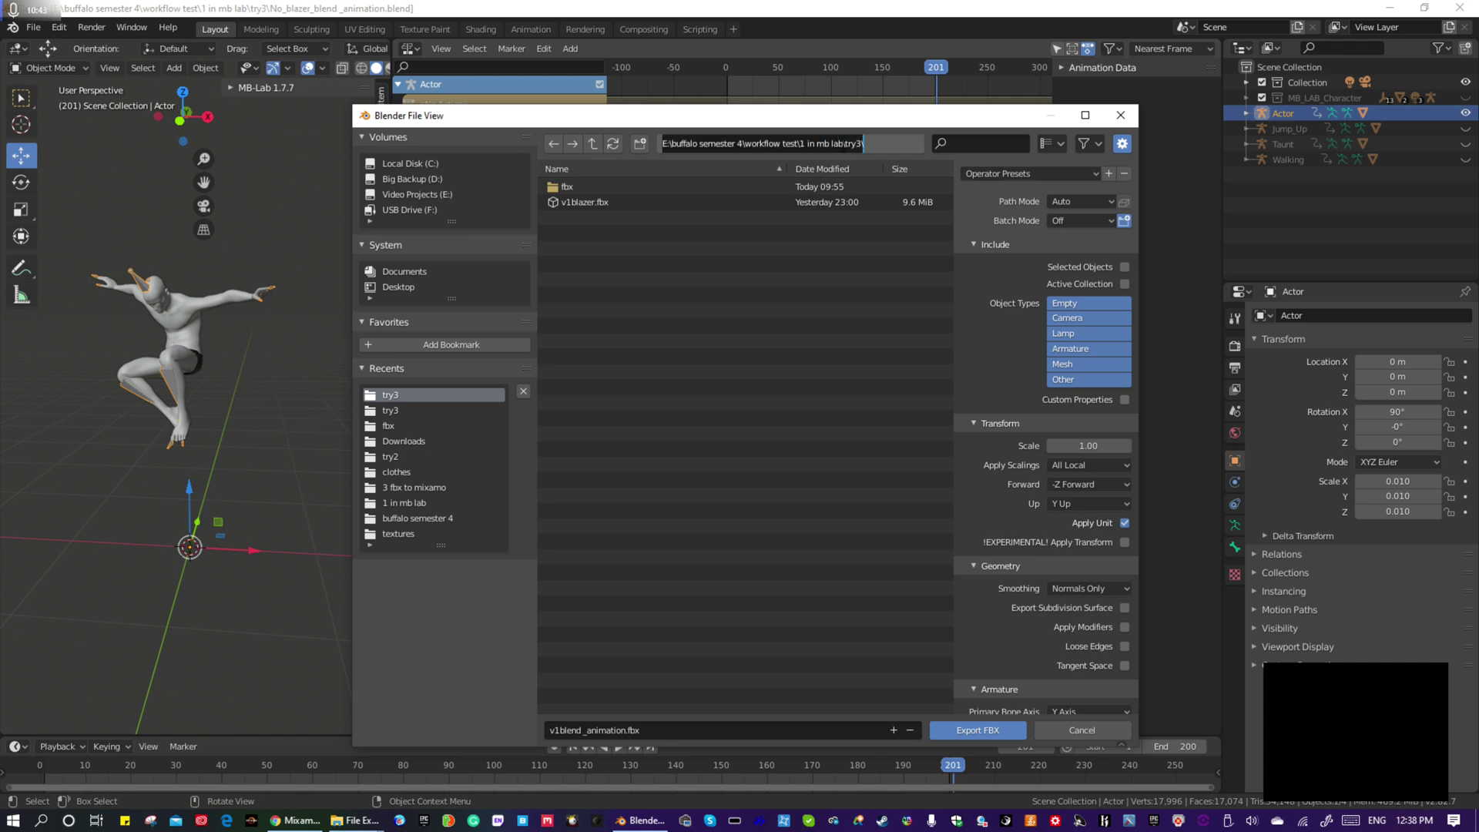
Export the FBX file to the try3 folder and choose to wait for the program to respond
left_click(994, 732)
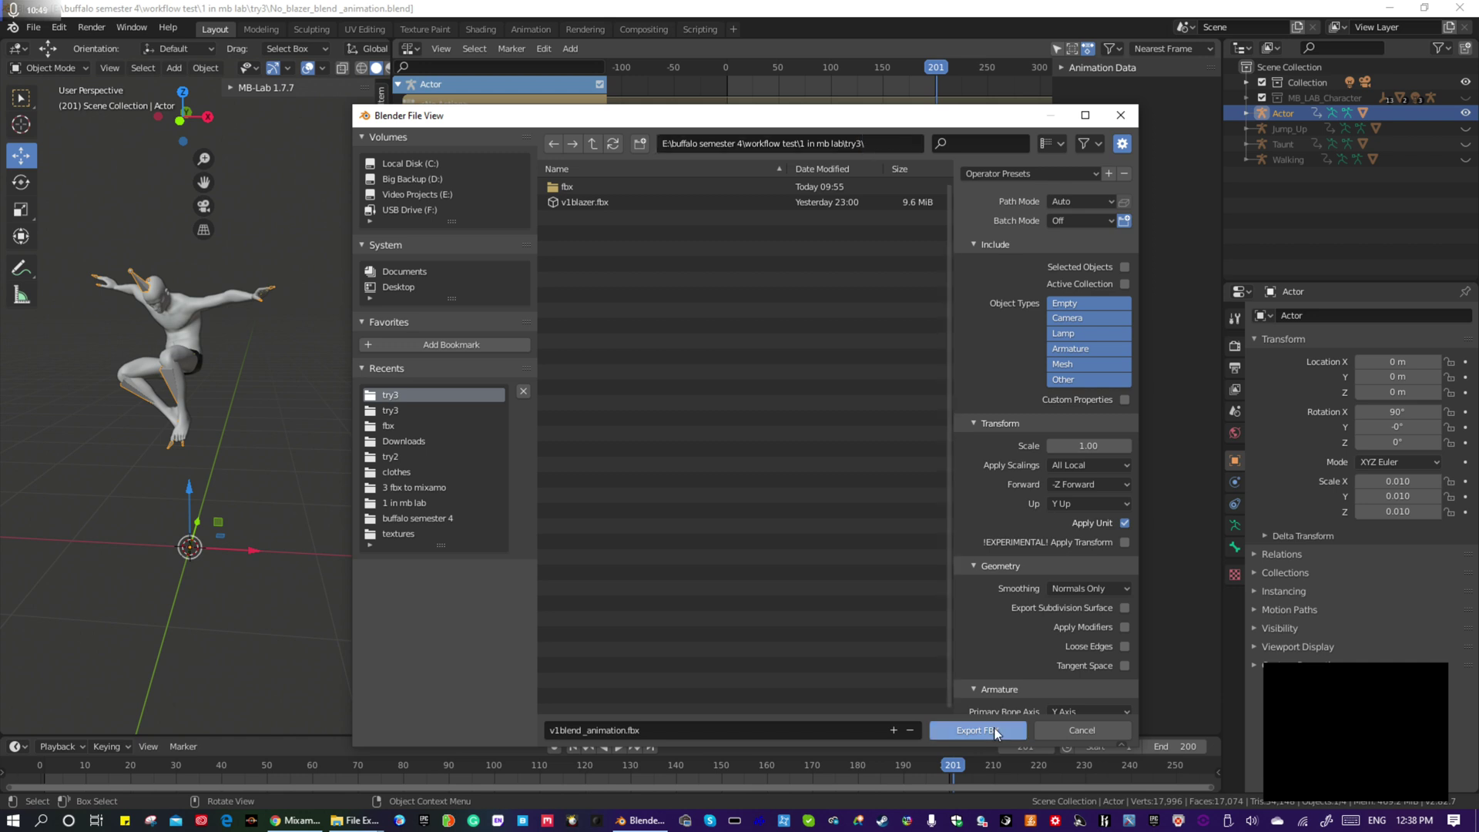
left_click(978, 731)
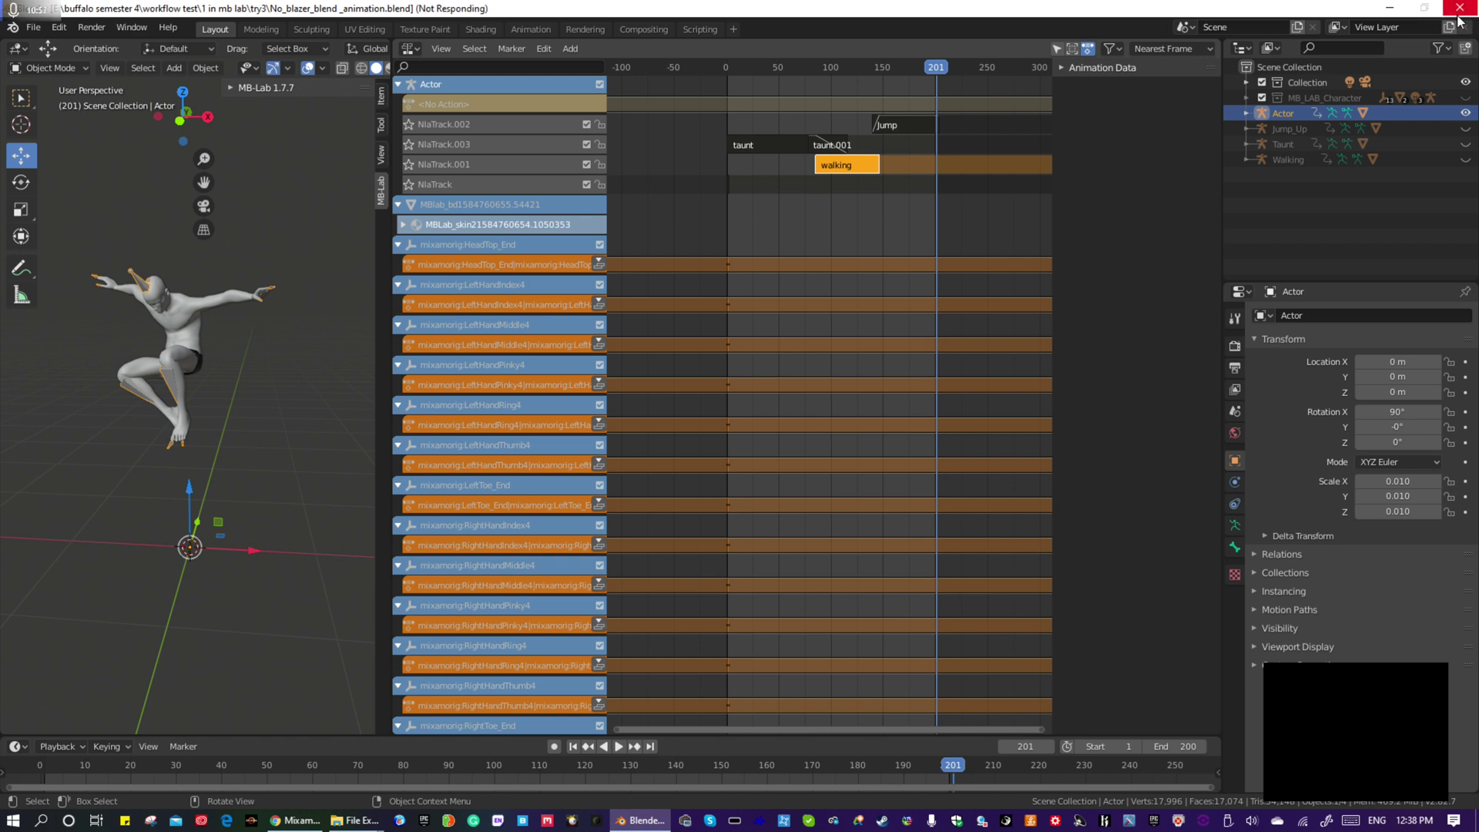
left_click(1458, 9)
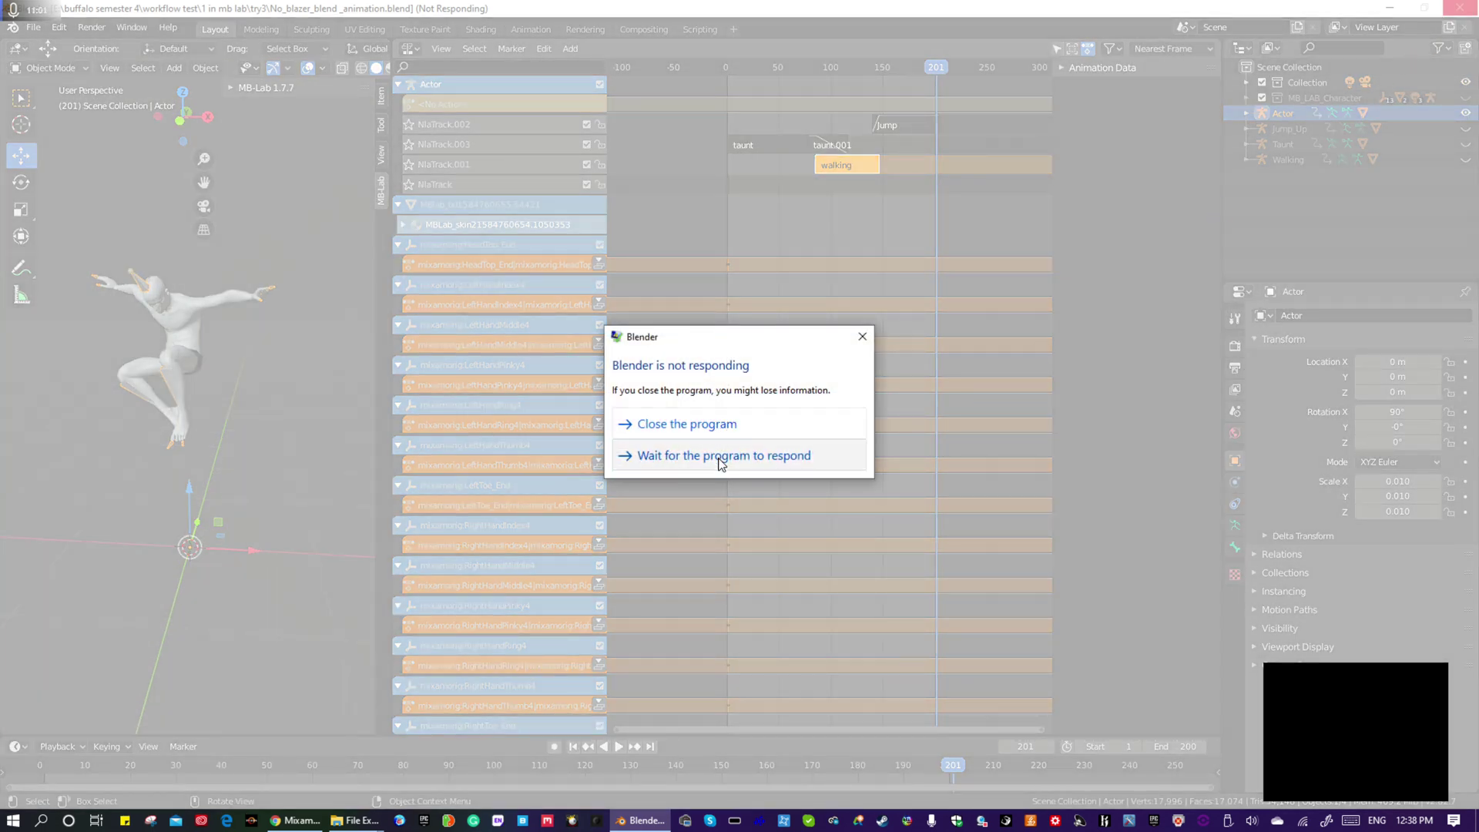
left_click(808, 458)
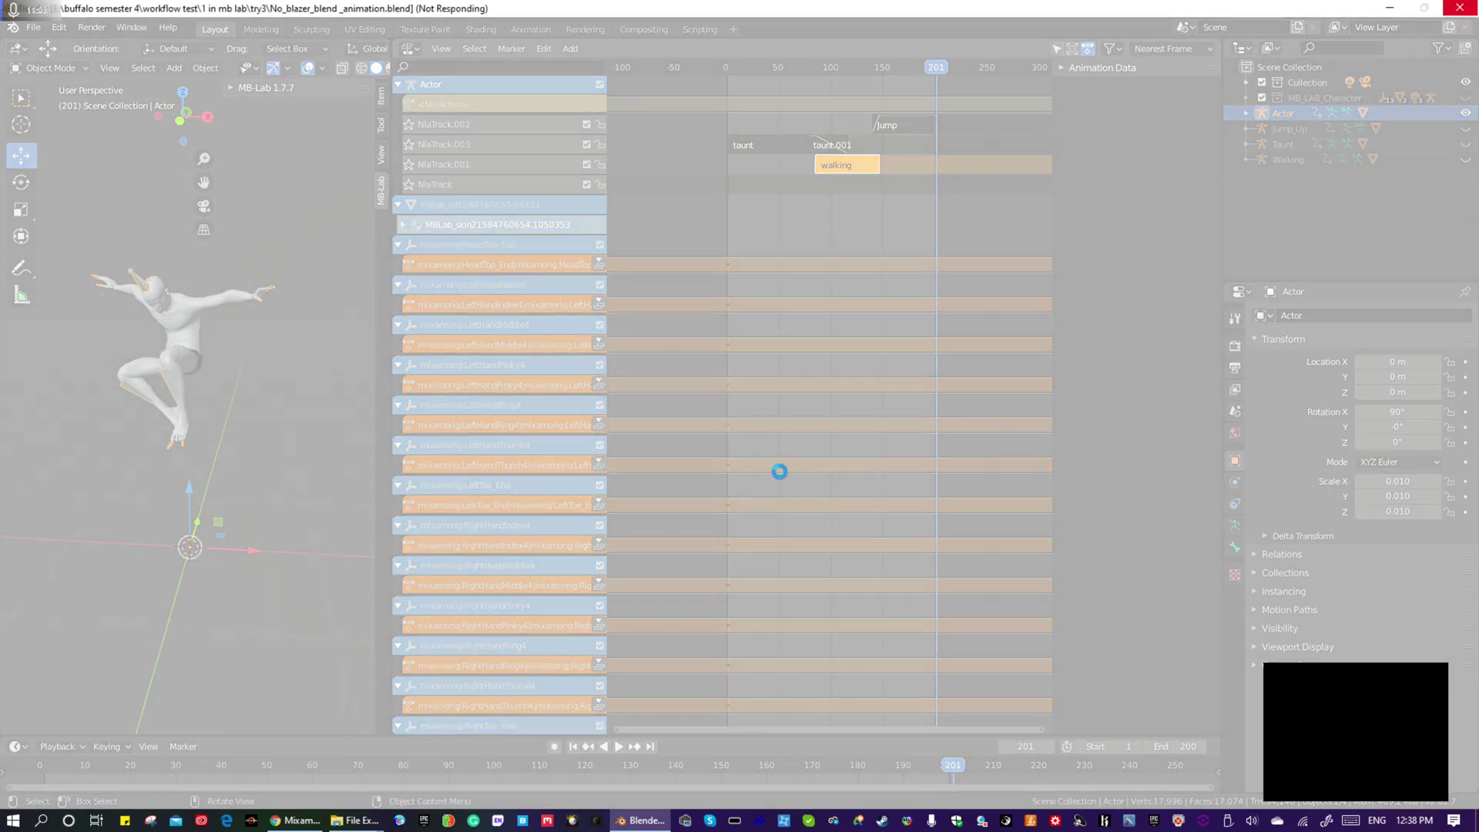